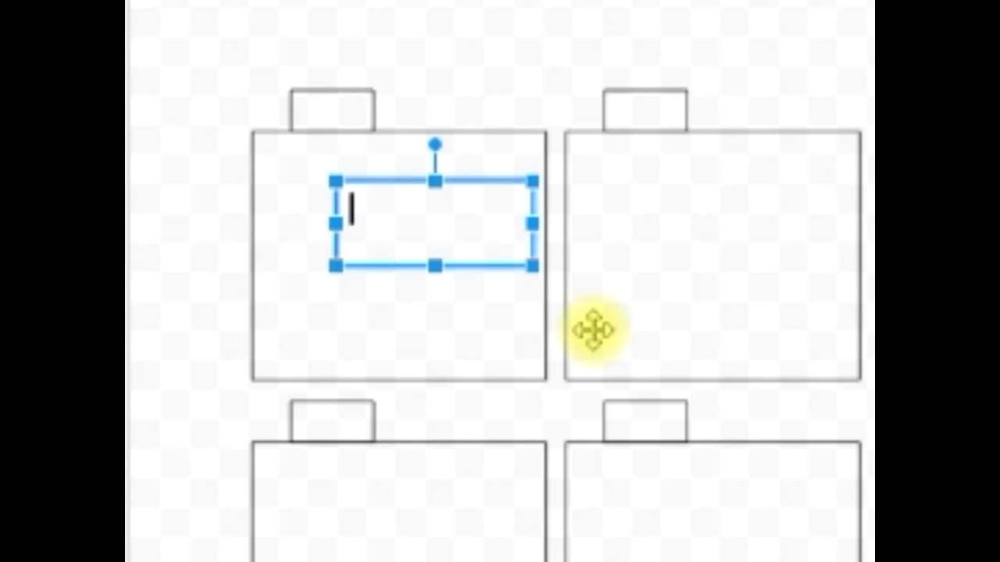
Enter "Curated Naturals" in the text box on the first label and widen the box to fit the text on one line
text(Curat)
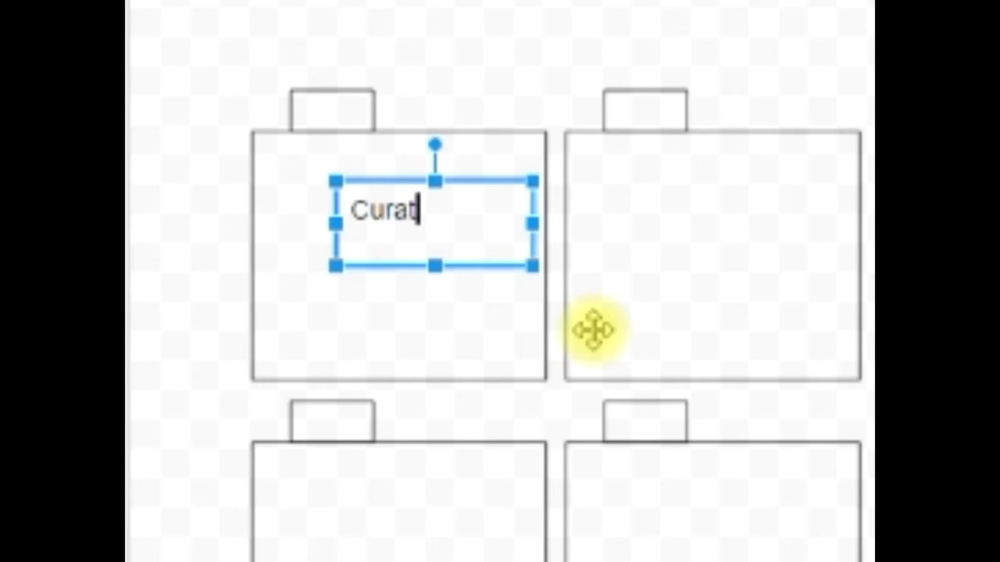
text(es)
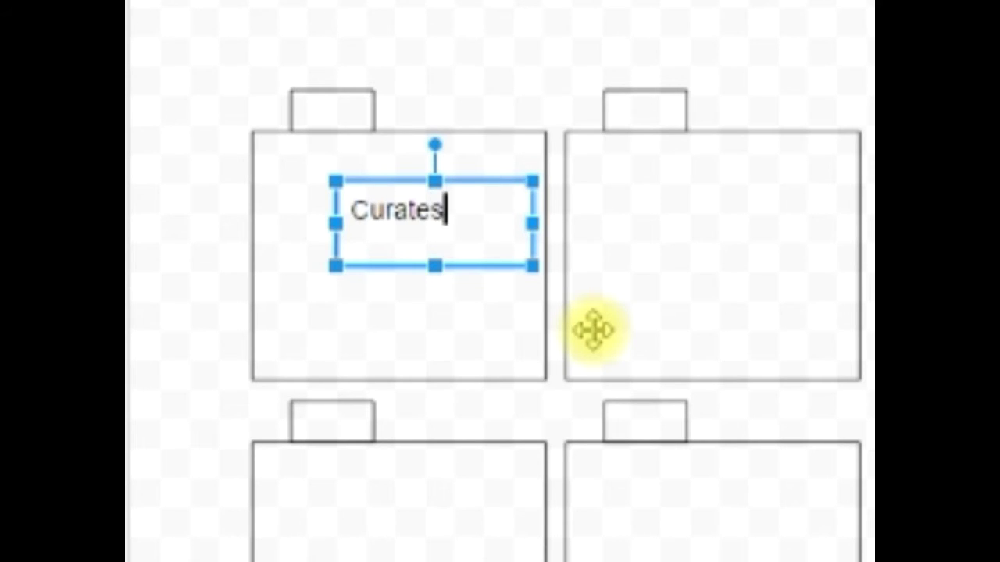
key(BackSpace)
text(d N)
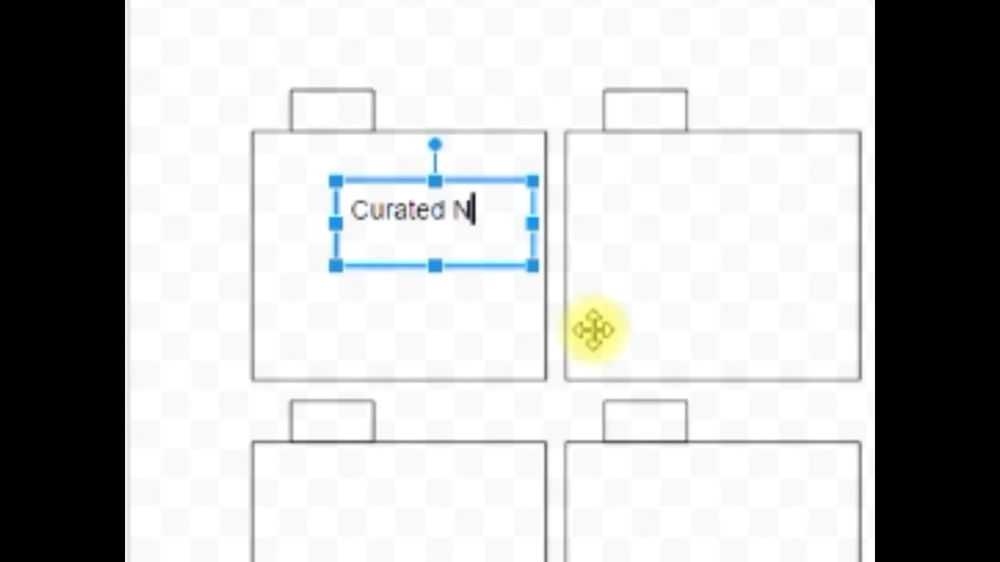
text(aturals)
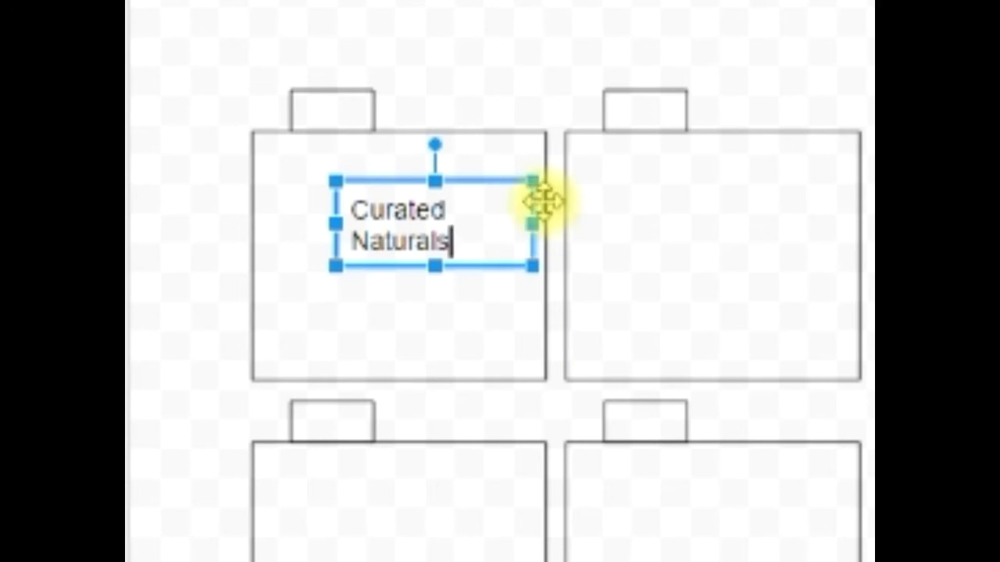
drag(534, 232, 617, 237)
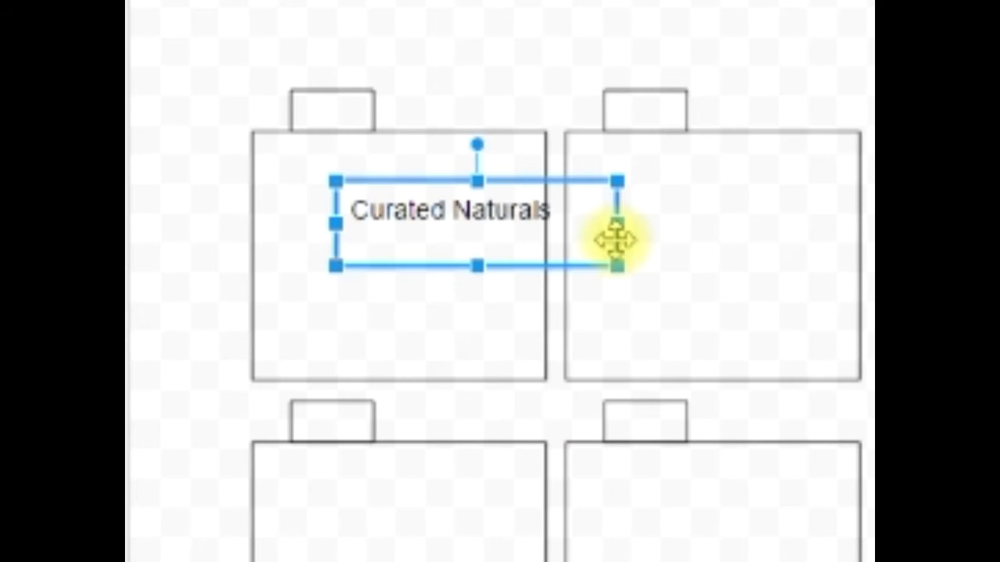
Rotate the "Curated Naturals" text box 90° clockwise and position its text within the first label's outline
drag(536, 241, 446, 257)
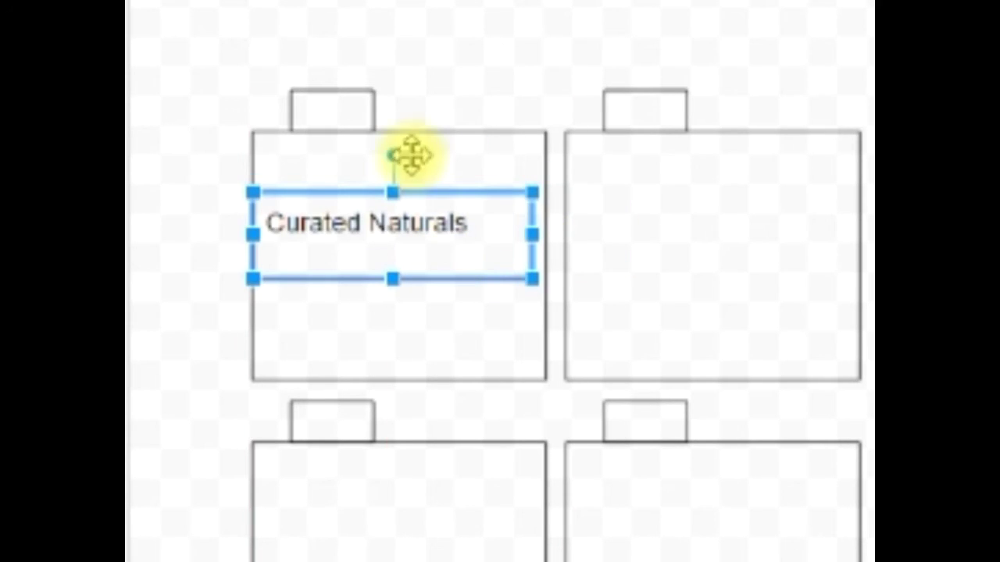
drag(393, 150, 487, 229)
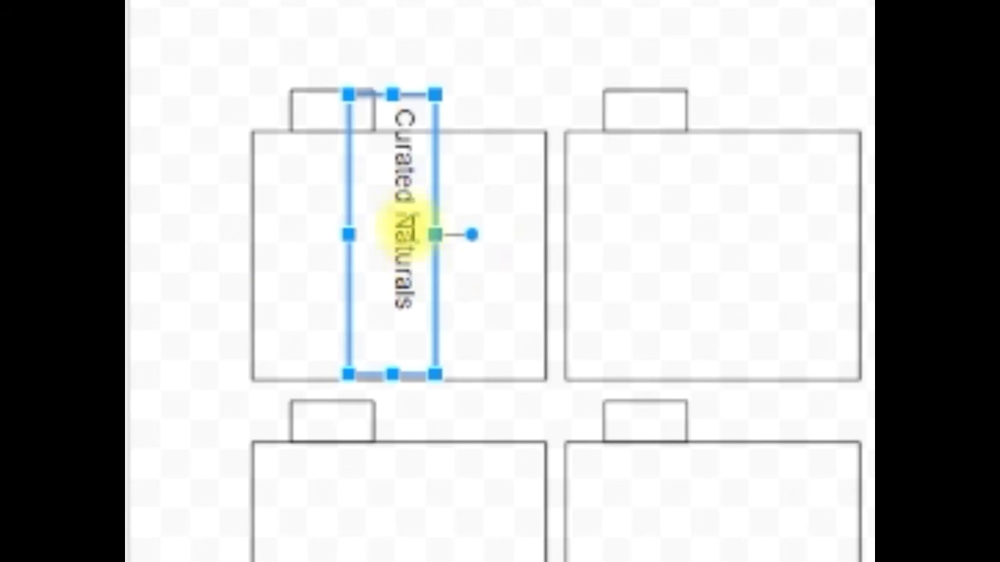
click(451, 271)
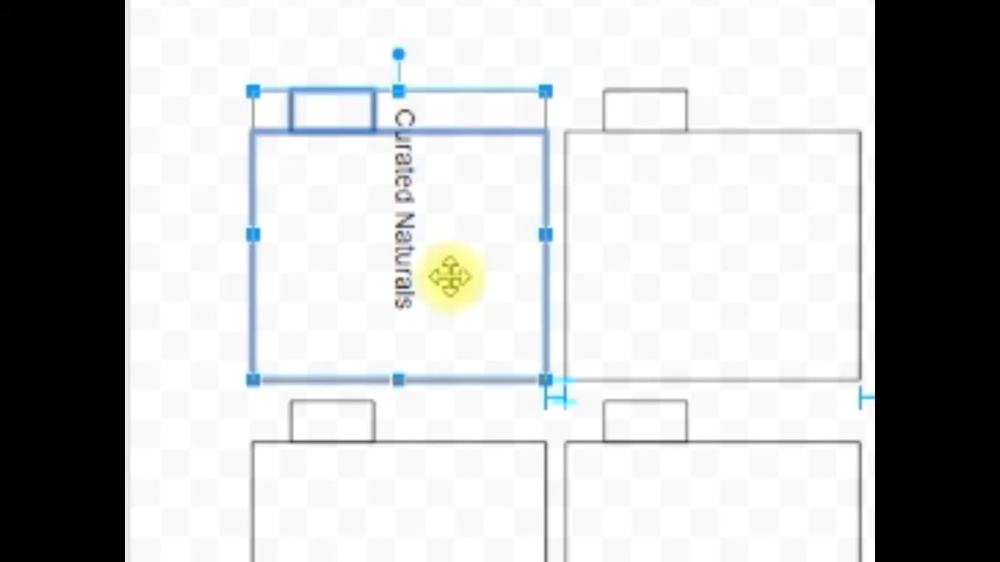
click(505, 47)
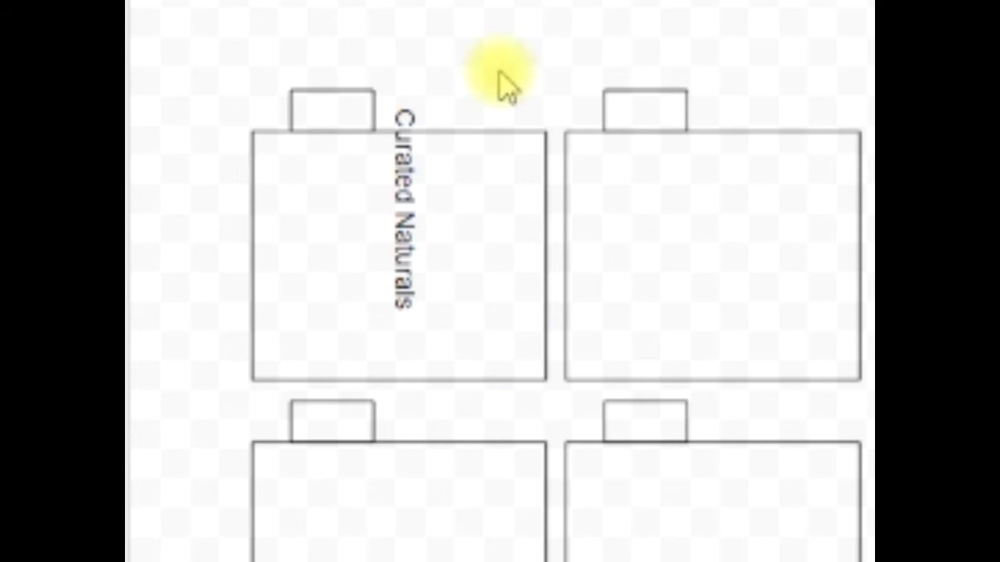
click(407, 229)
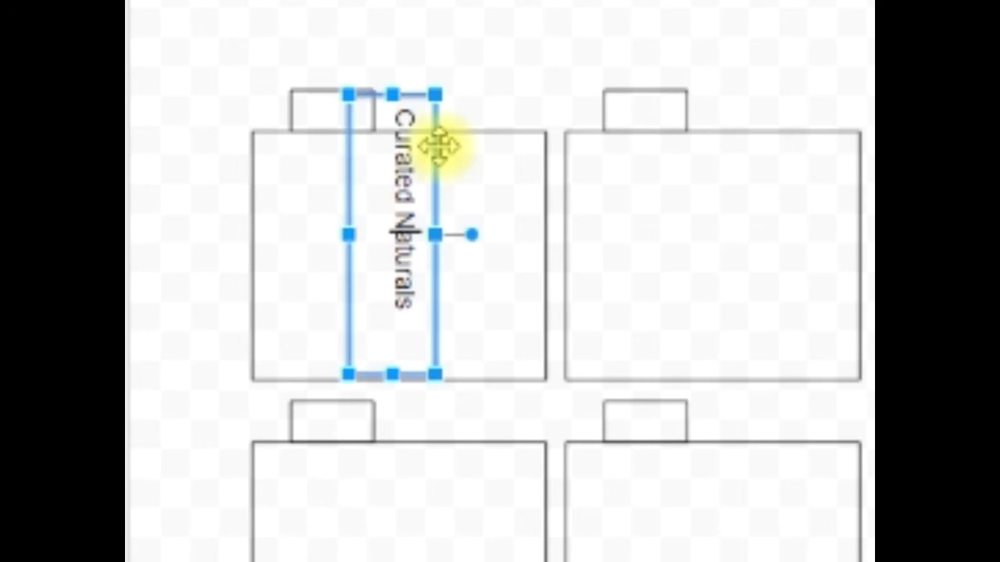
drag(438, 147, 445, 203)
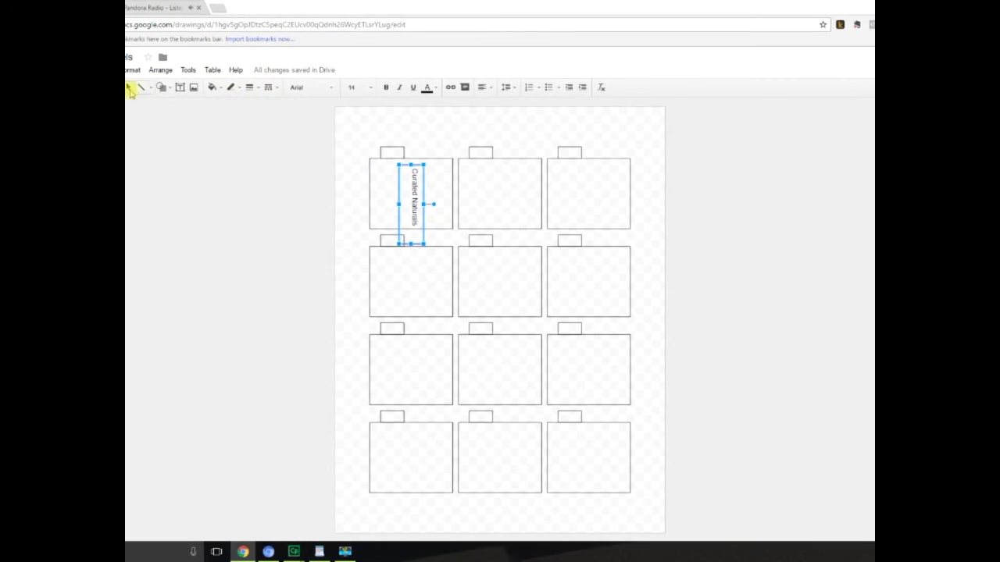
Add the Boogaloo font from the full font list and apply it to the "Curated Naturals" text
click(333, 88)
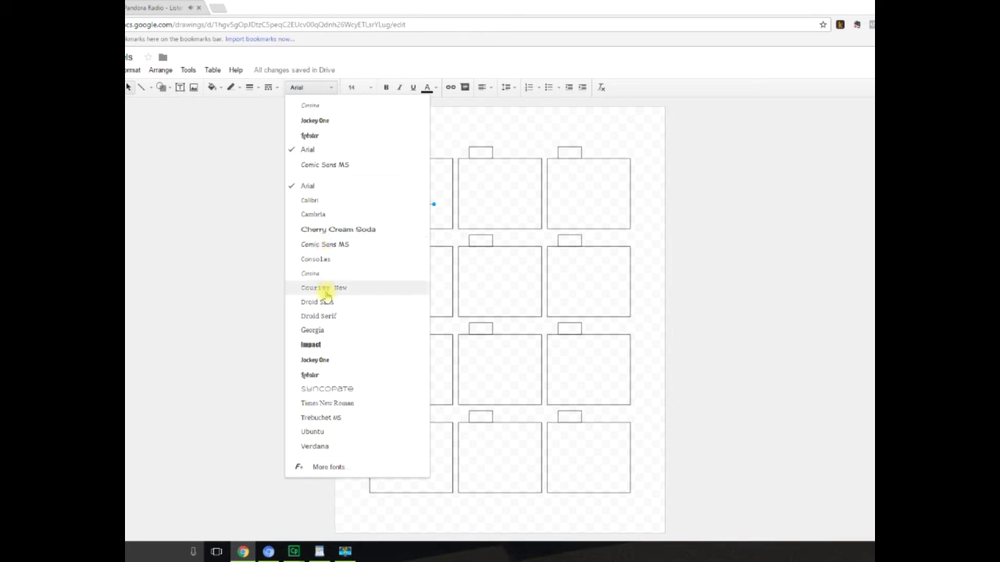
click(328, 468)
scroll(445, 248, down, 3)
scroll(445, 251, down, 10)
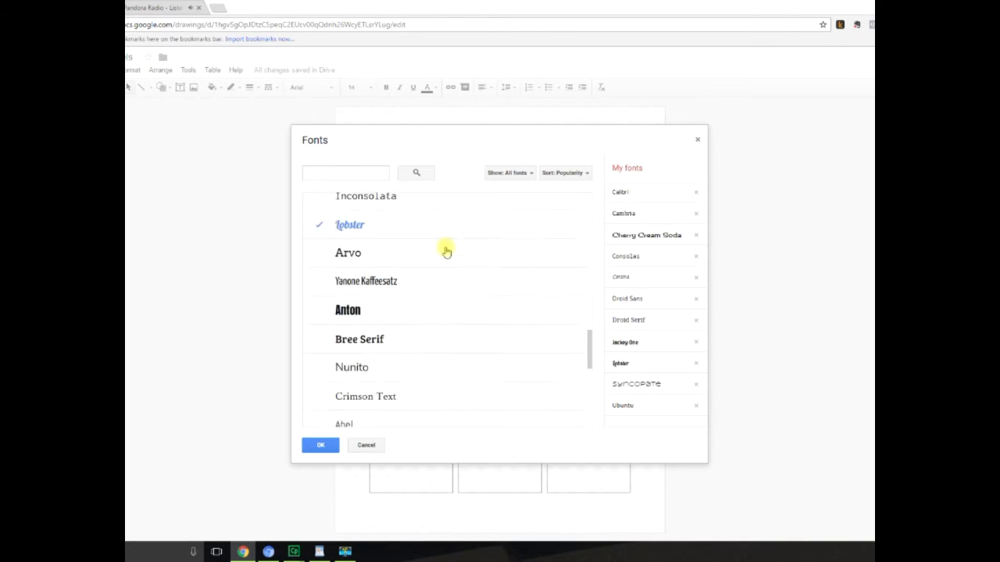
scroll(445, 250, down, 15)
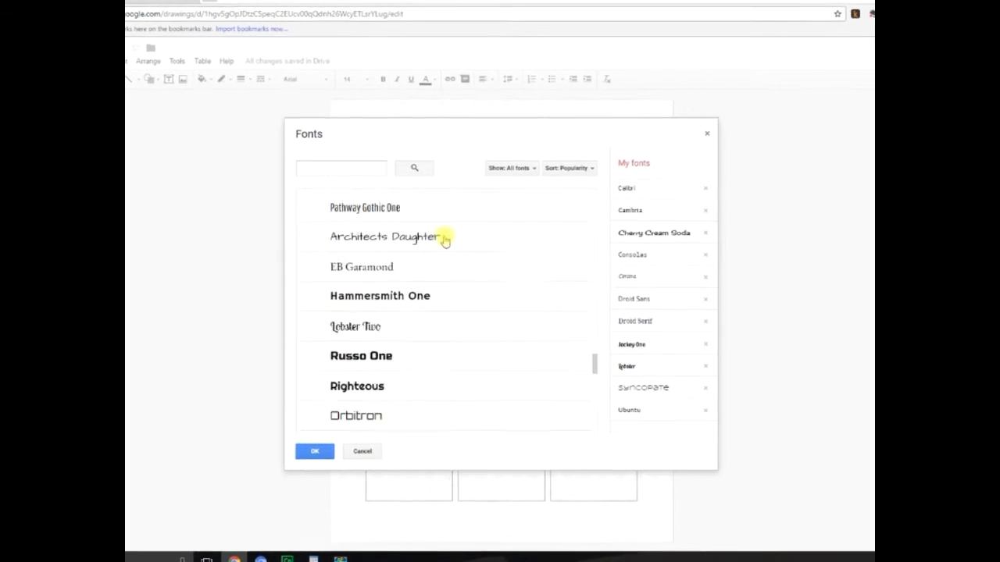
scroll(445, 238, down, 15)
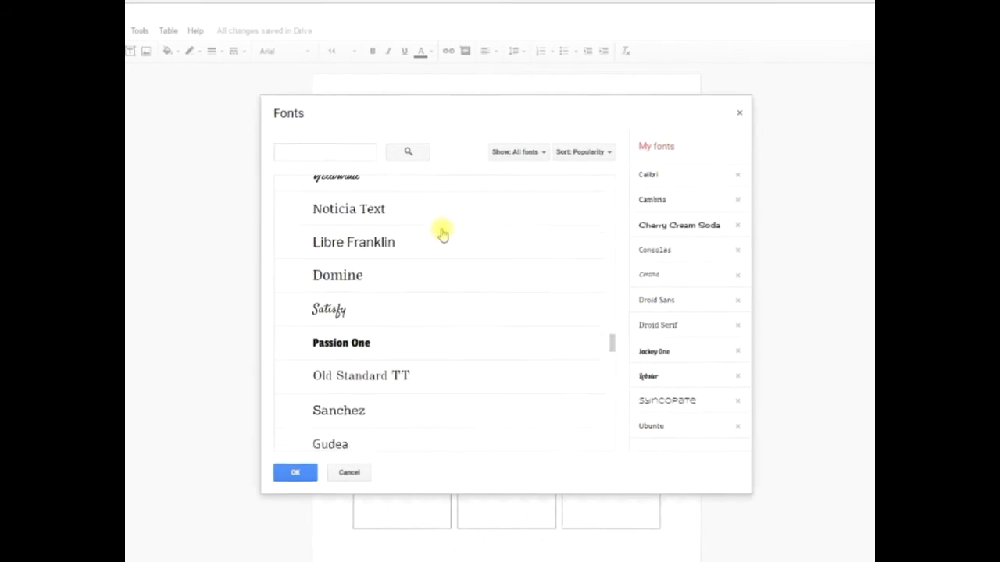
scroll(442, 232, down, 12)
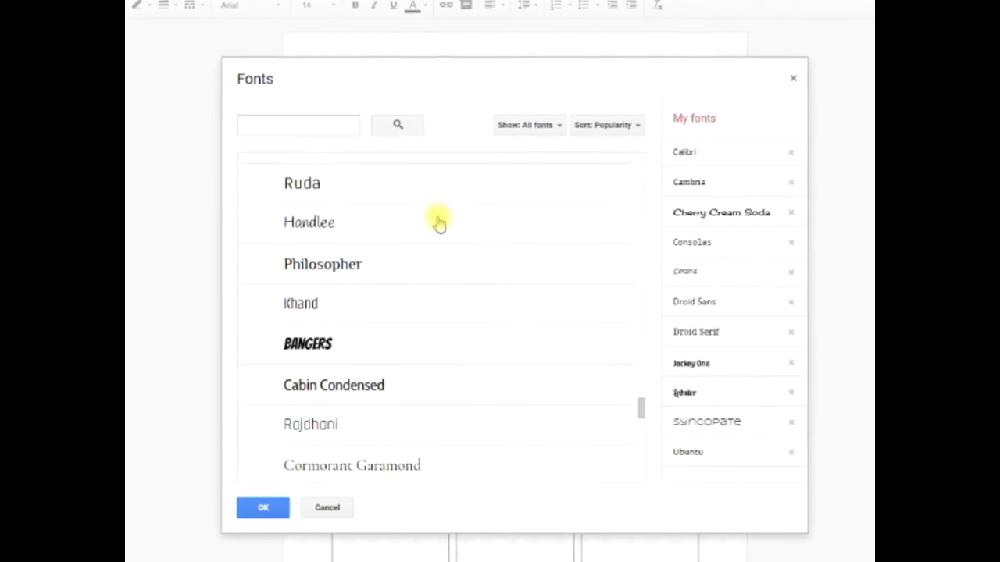
scroll(438, 223, down, 4)
scroll(439, 222, down, 3)
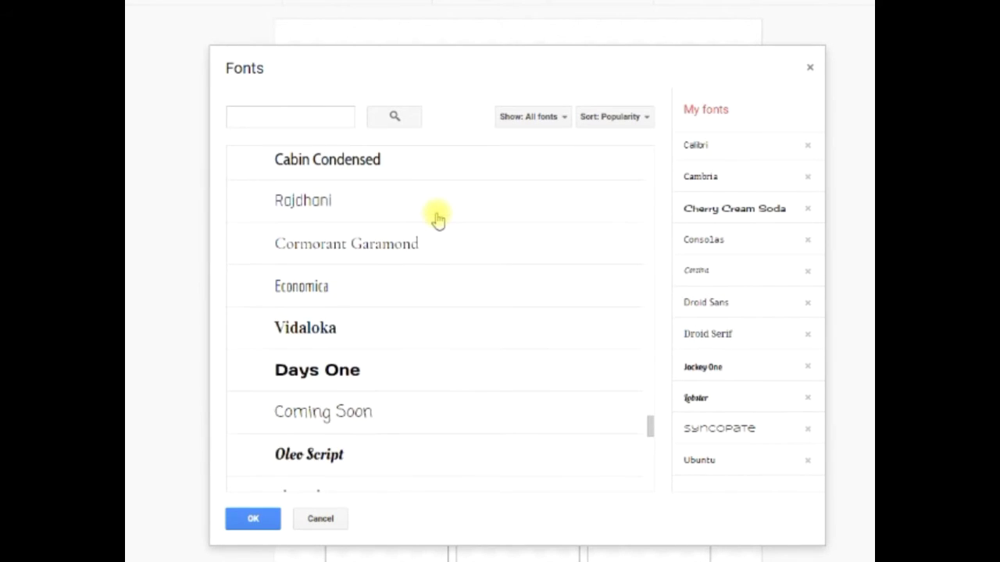
scroll(436, 220, down, 5)
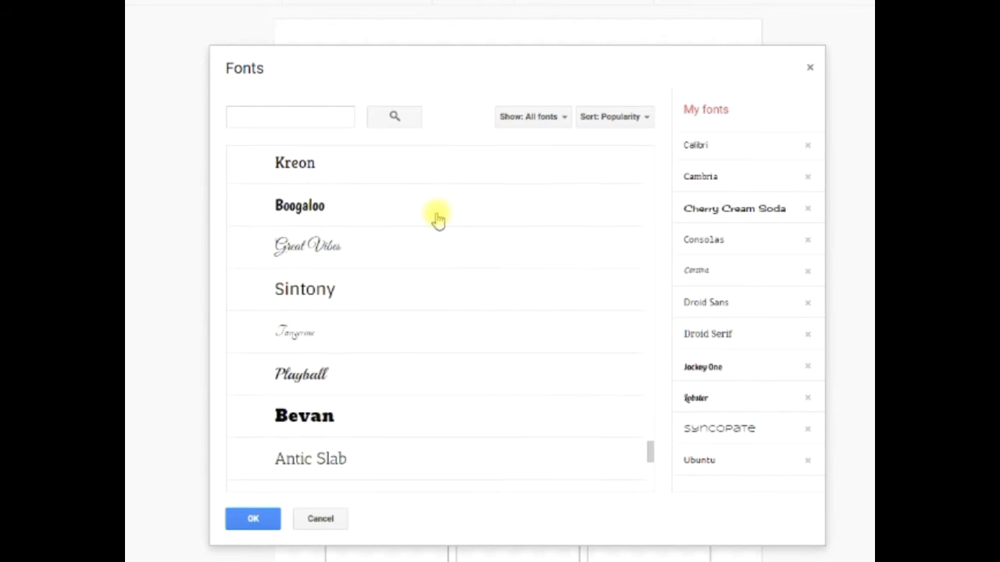
click(312, 220)
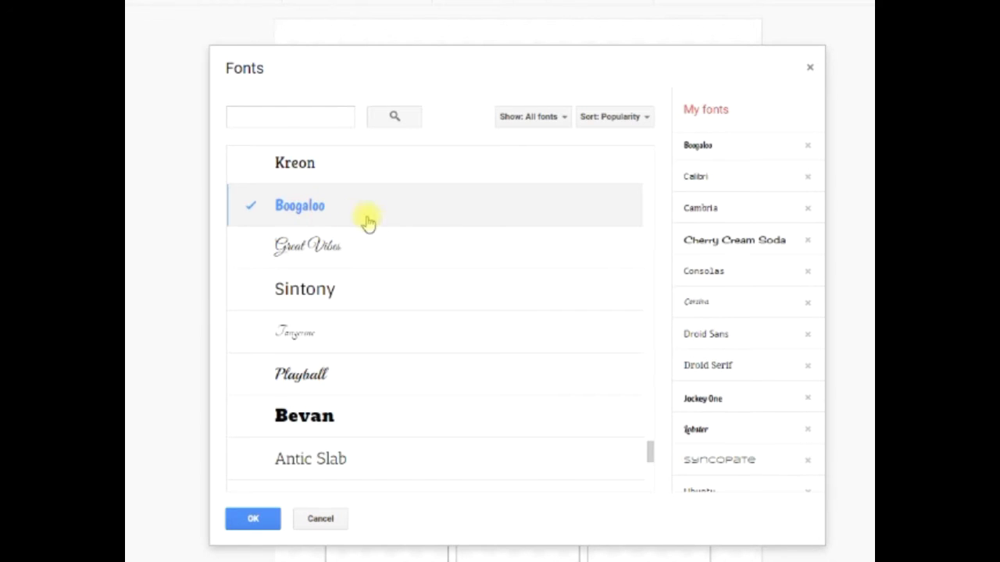
click(262, 521)
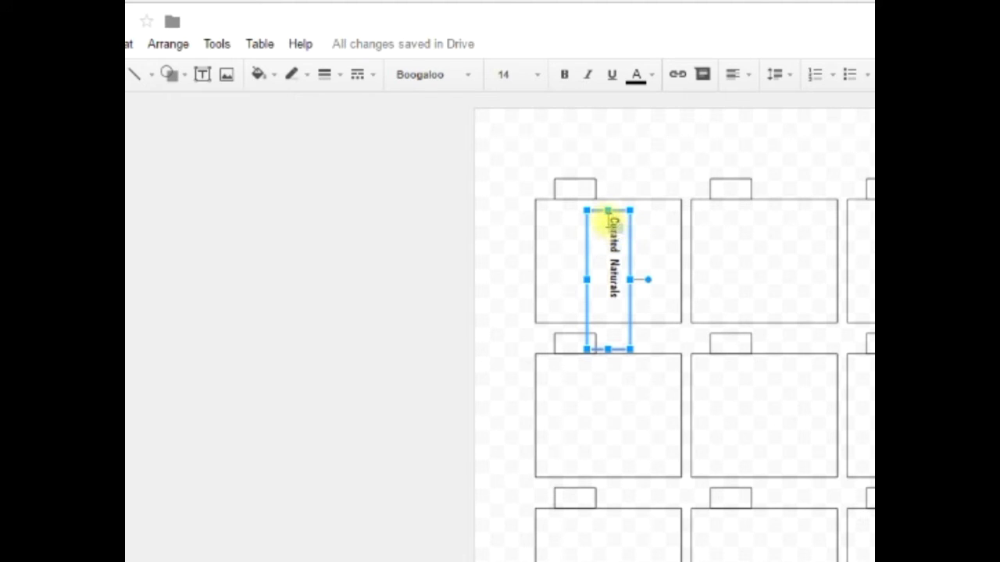
Try font sizes 18 and 24 on the whole "Curated Naturals" text
drag(610, 222, 612, 296)
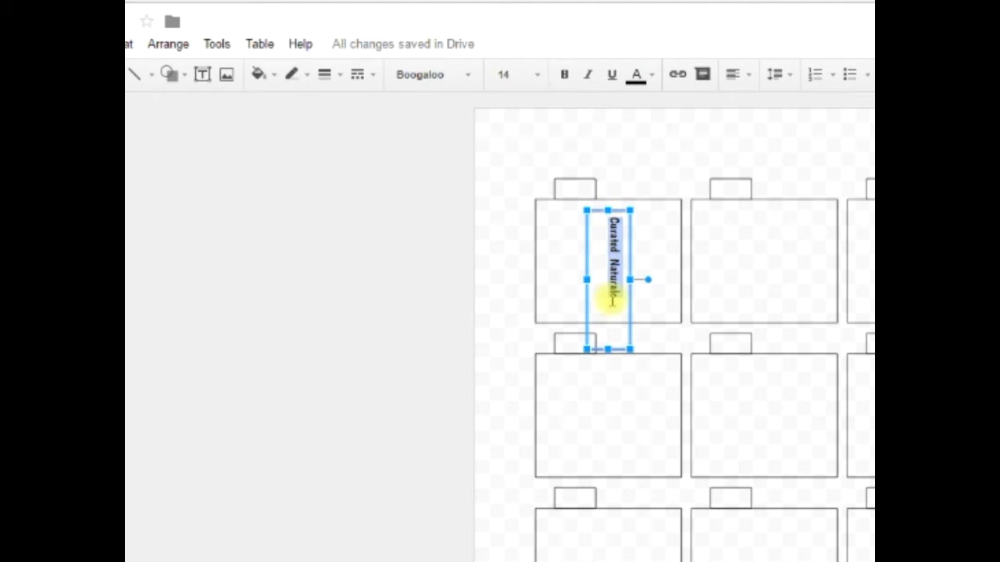
click(536, 76)
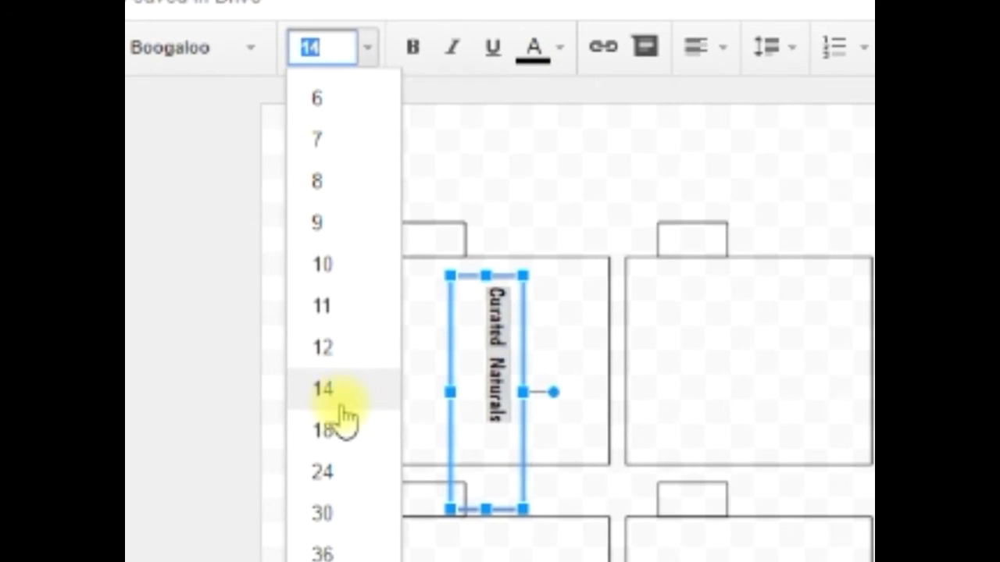
click(406, 376)
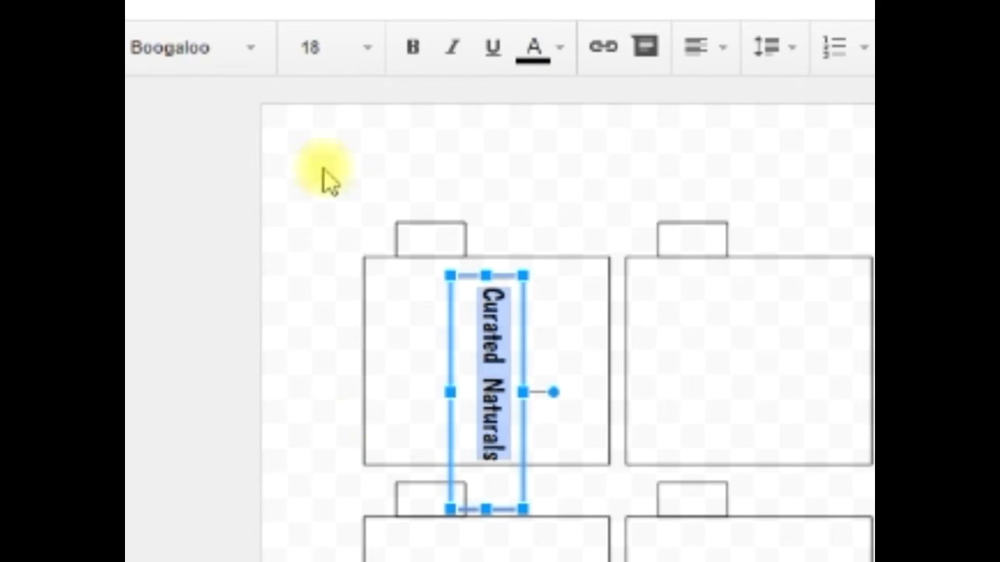
click(373, 56)
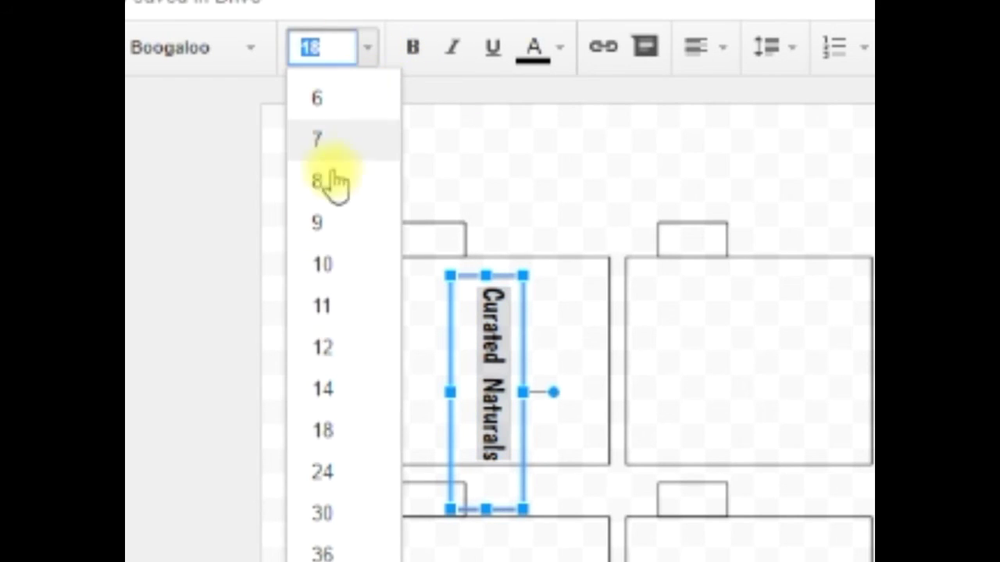
click(315, 473)
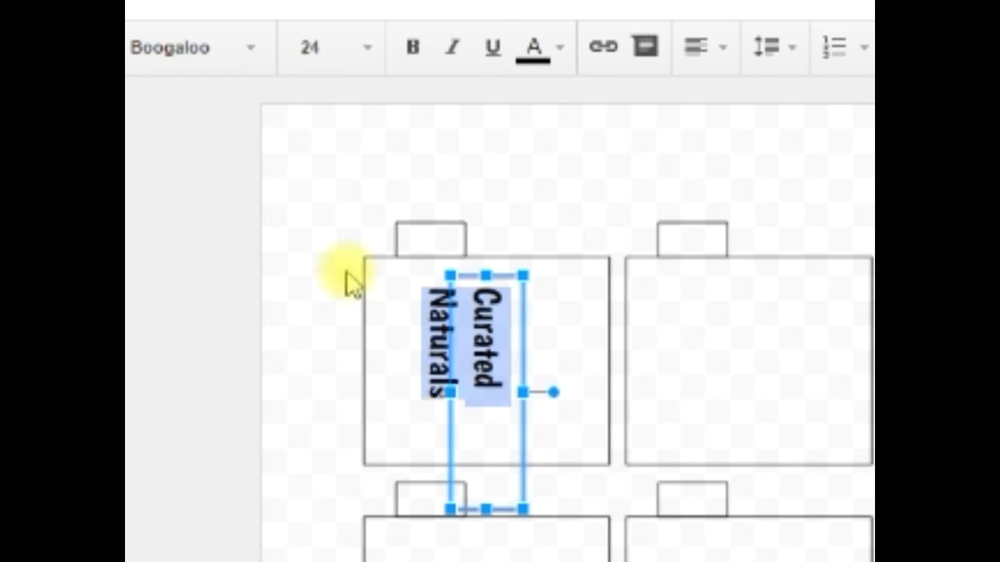
Try to set the font size of the "Curated Naturals" text to 20
click(322, 45)
click(322, 46)
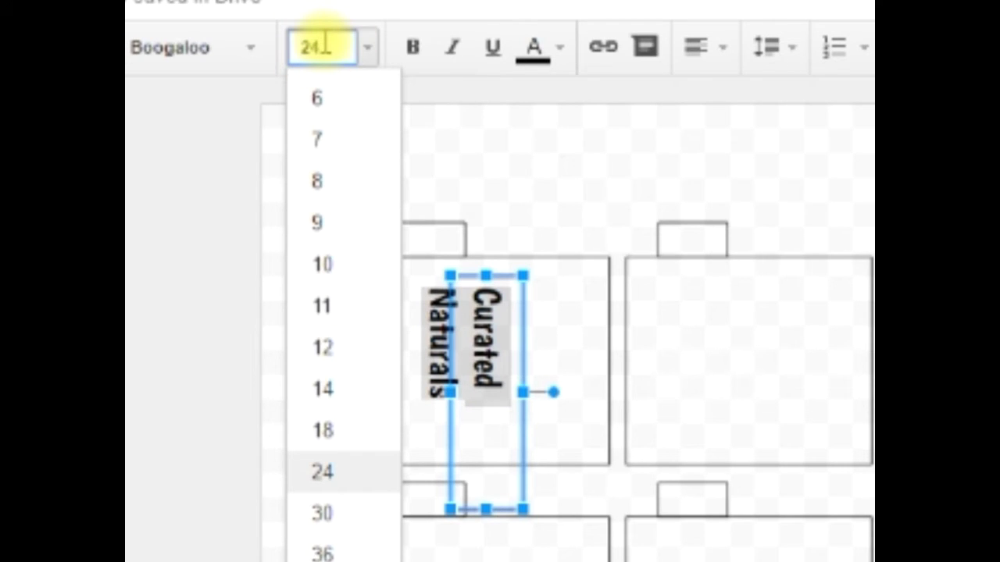
text(20)
click(328, 156)
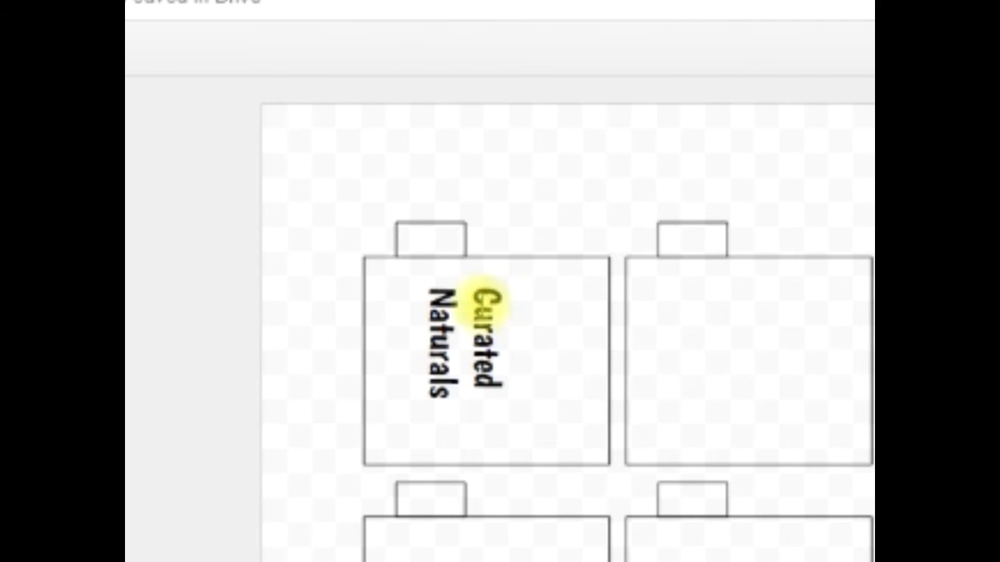
Lengthen the rotated text box so "Curated Naturals" fits on a single line, and shift it up slightly
click(486, 301)
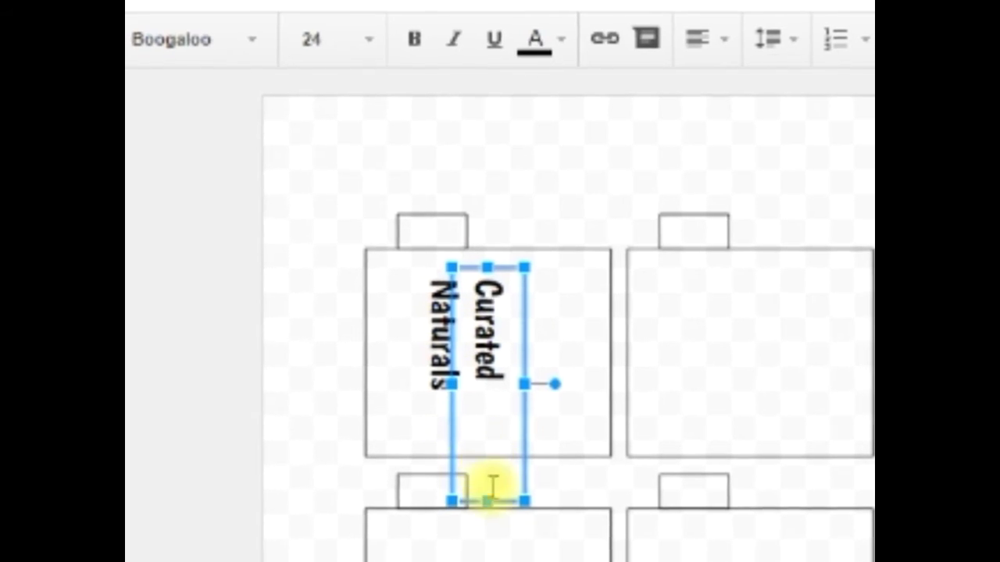
drag(486, 502, 490, 532)
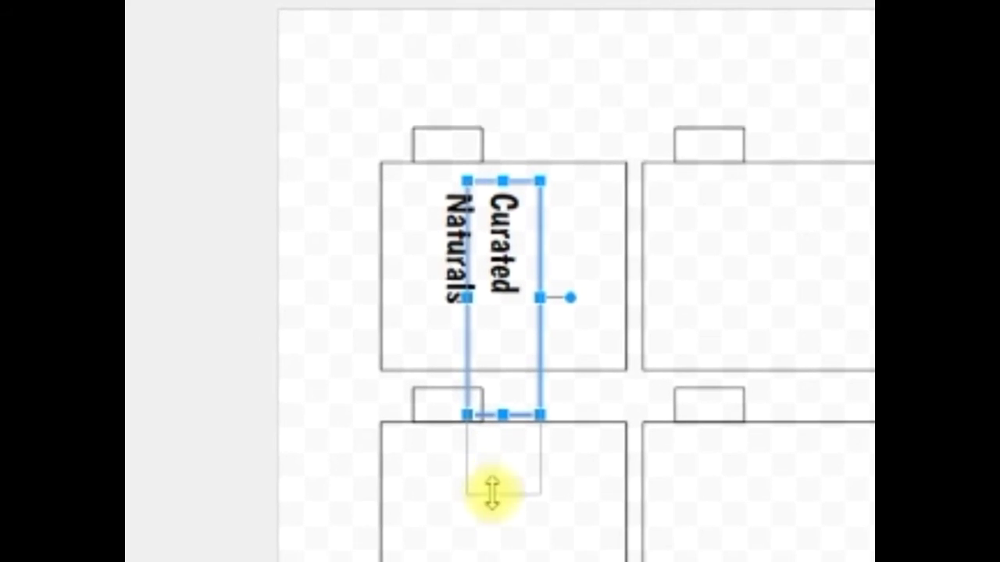
drag(544, 290, 542, 254)
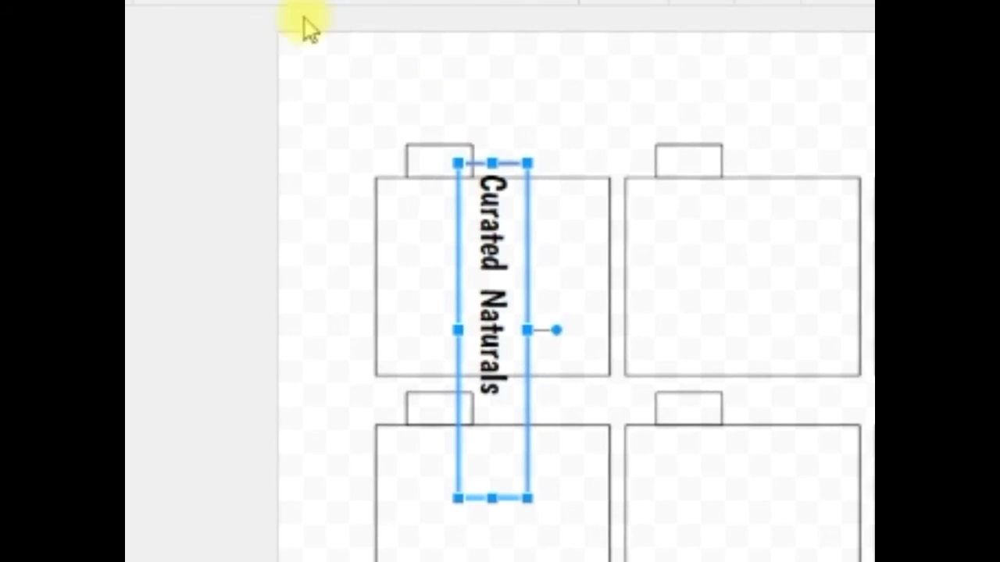
Set the font size of the "Curated Naturals" text box to 20
click(330, 8)
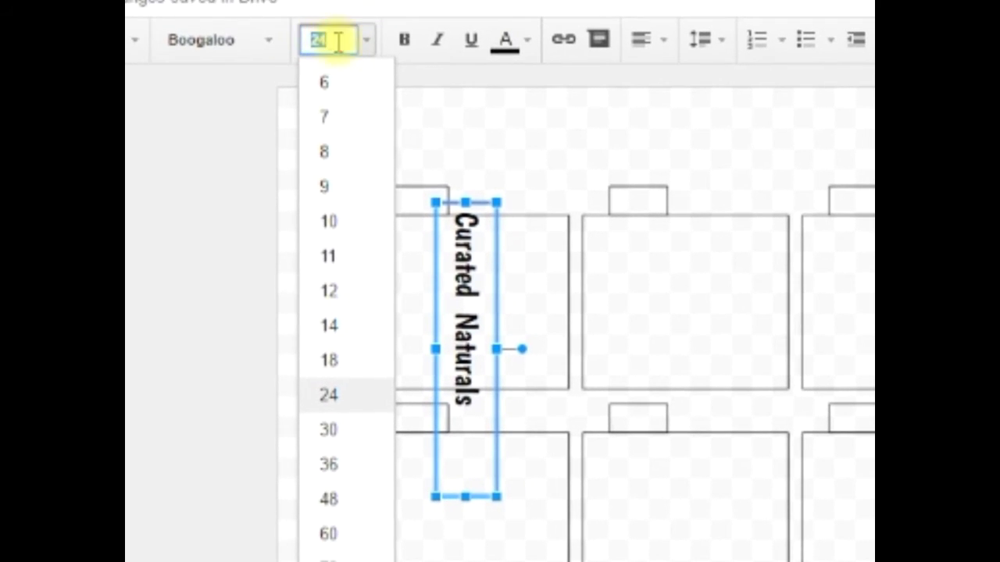
click(337, 42)
text(0)
key(Return)
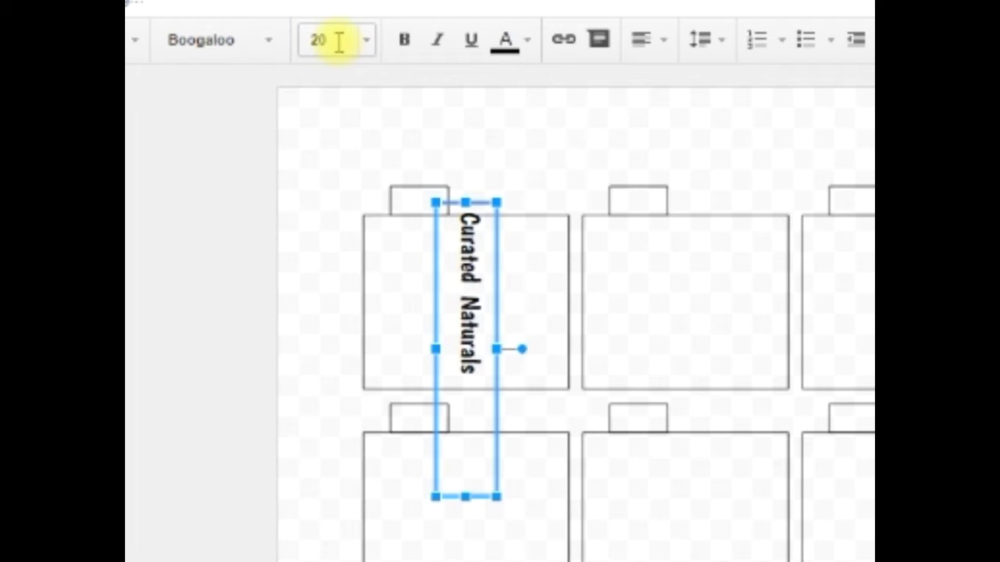
Move the "Curated Naturals" text inside the first label, nearer the label's right edge, and deselect it
drag(496, 243, 496, 257)
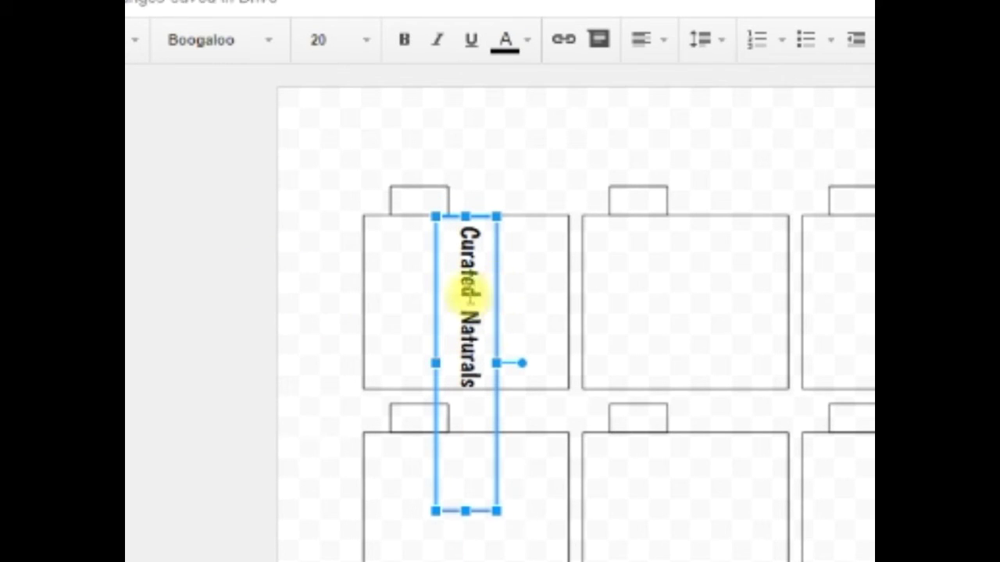
drag(495, 296, 534, 300)
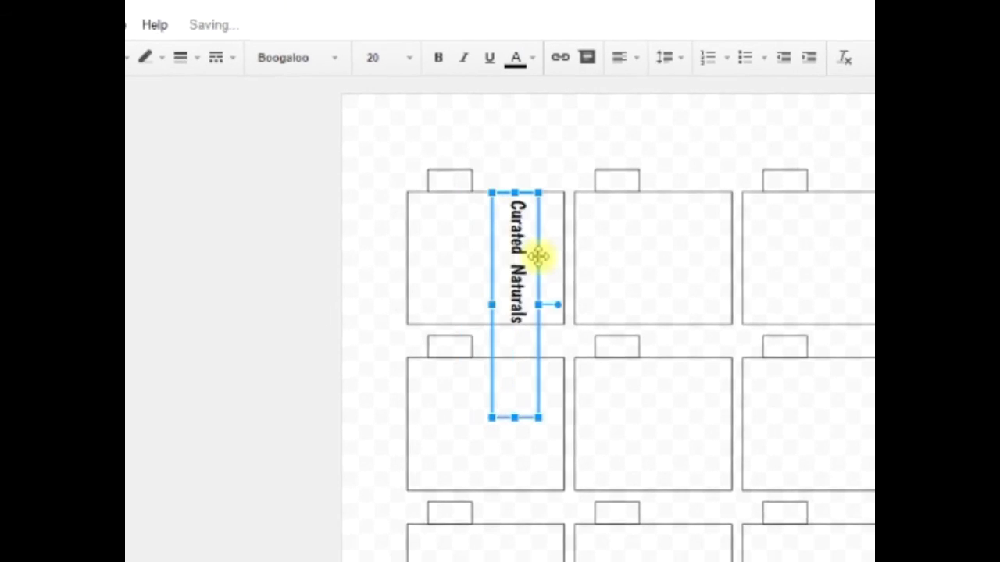
click(457, 153)
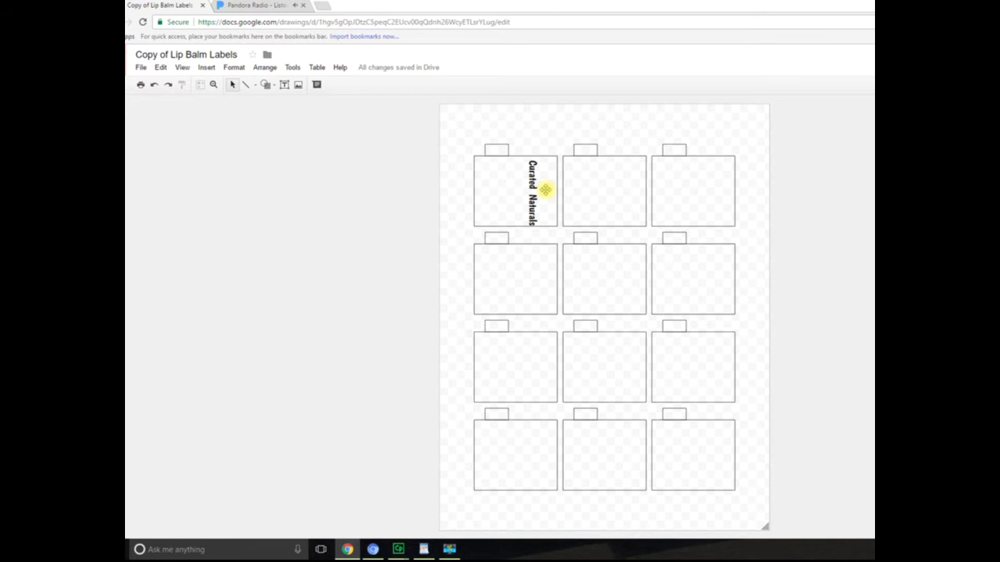
Insert word art reading "Cherry Balm" into the drawing
click(209, 68)
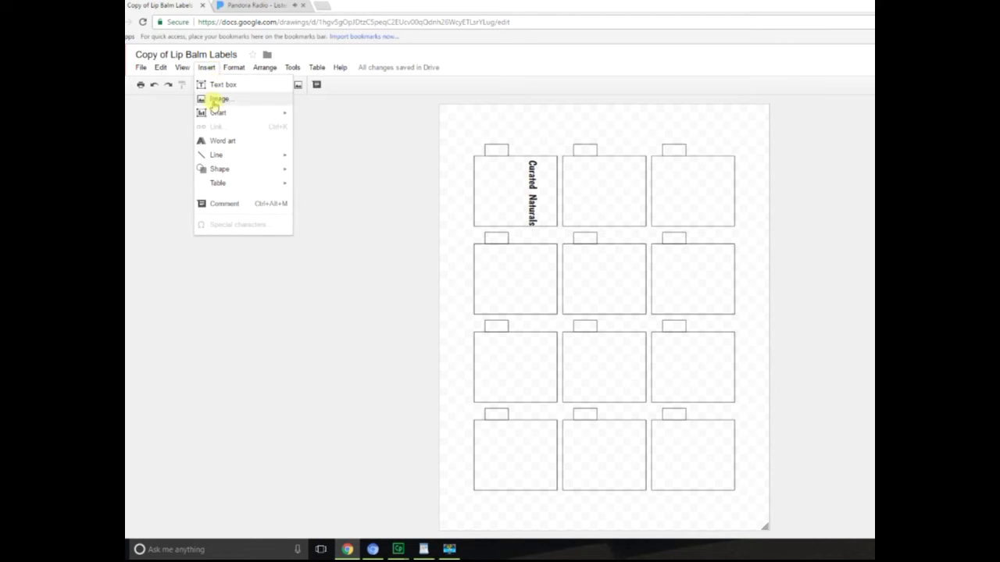
click(217, 143)
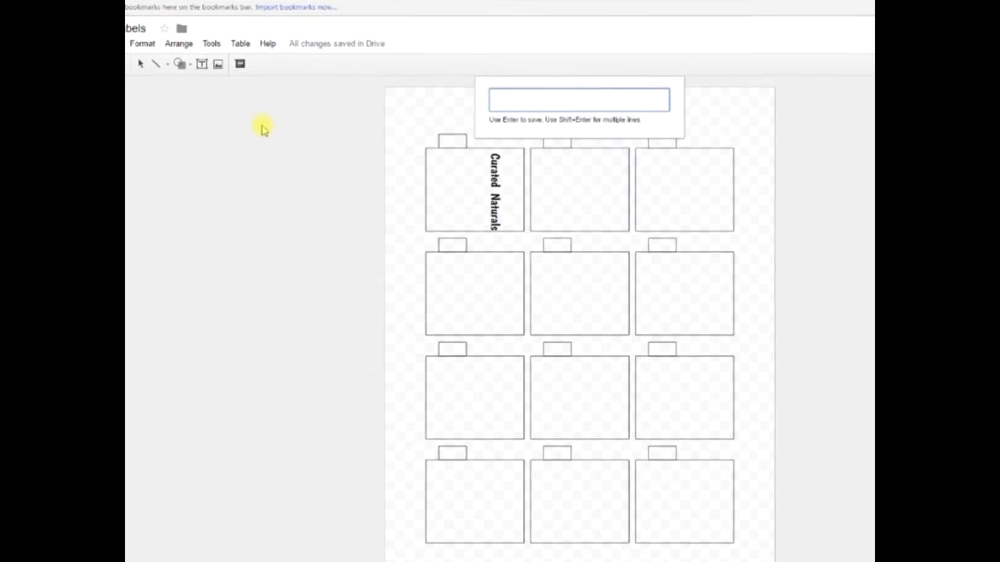
text(Cherry Balm)
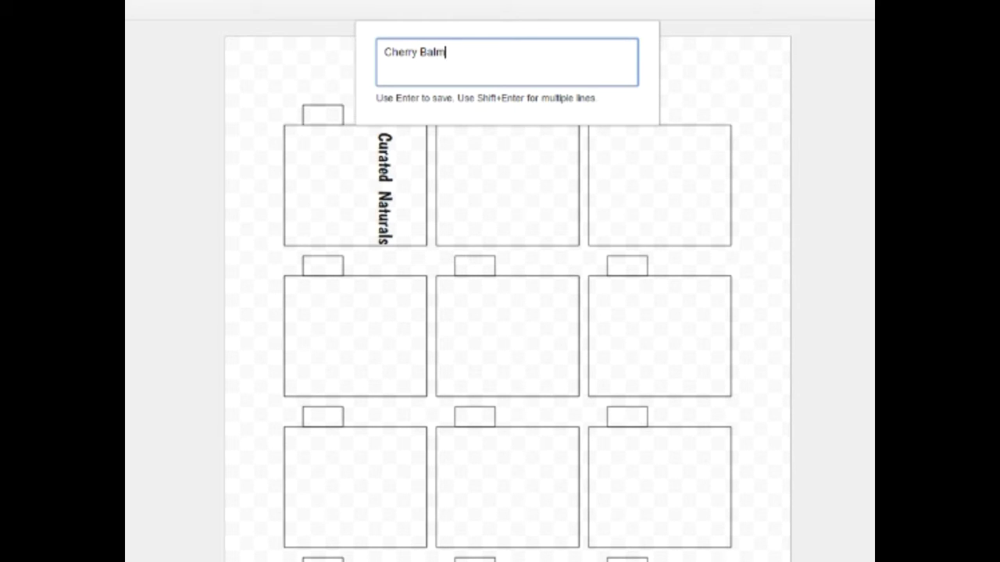
key(Return)
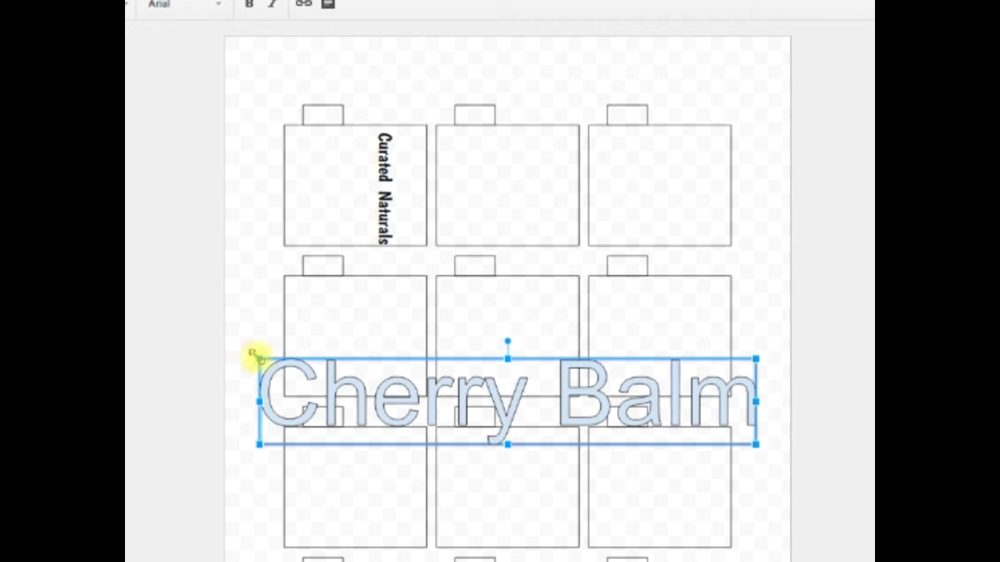
Shrink the "Cherry Balm" word art to roughly half its width and a third of its height
drag(258, 359, 334, 408)
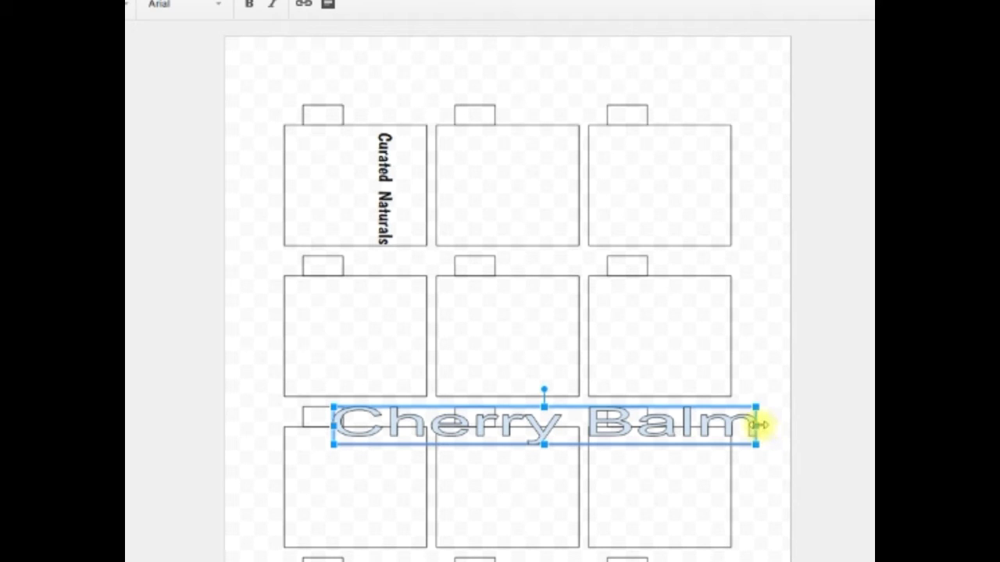
drag(756, 424, 652, 425)
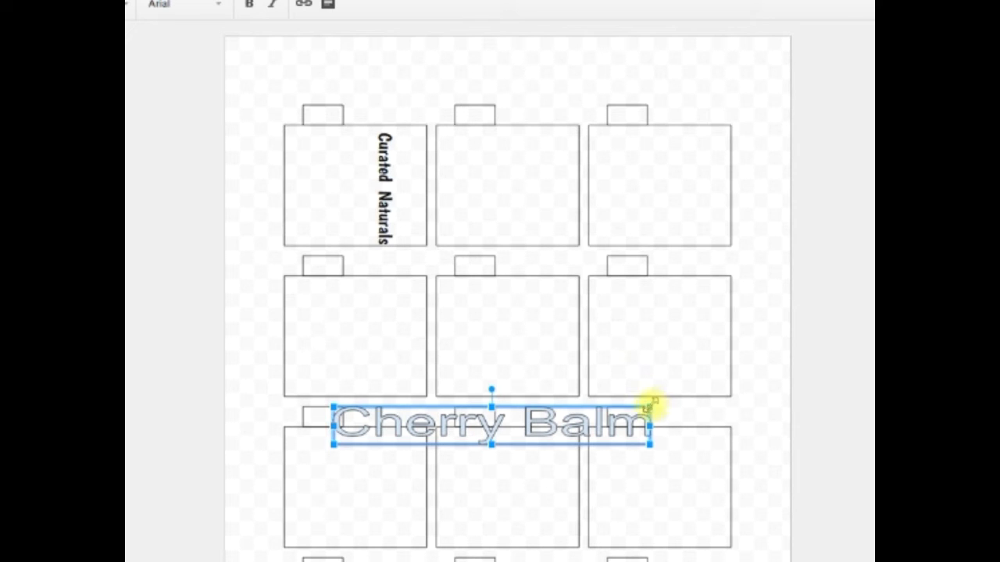
drag(650, 426, 579, 428)
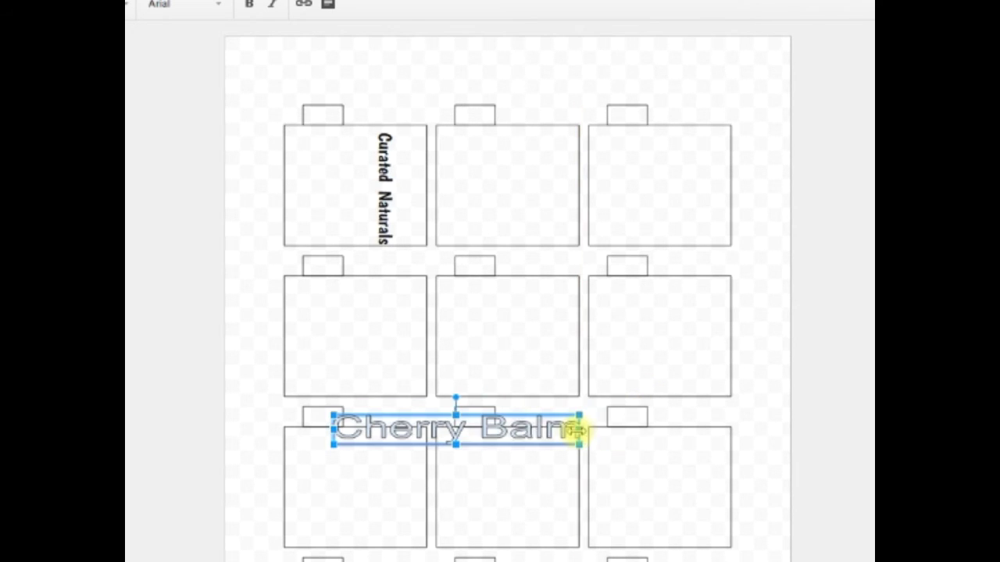
Move the "Cherry Balm" word art onto the first label and rotate it 90 degrees clockwise
click(484, 434)
drag(485, 434, 346, 211)
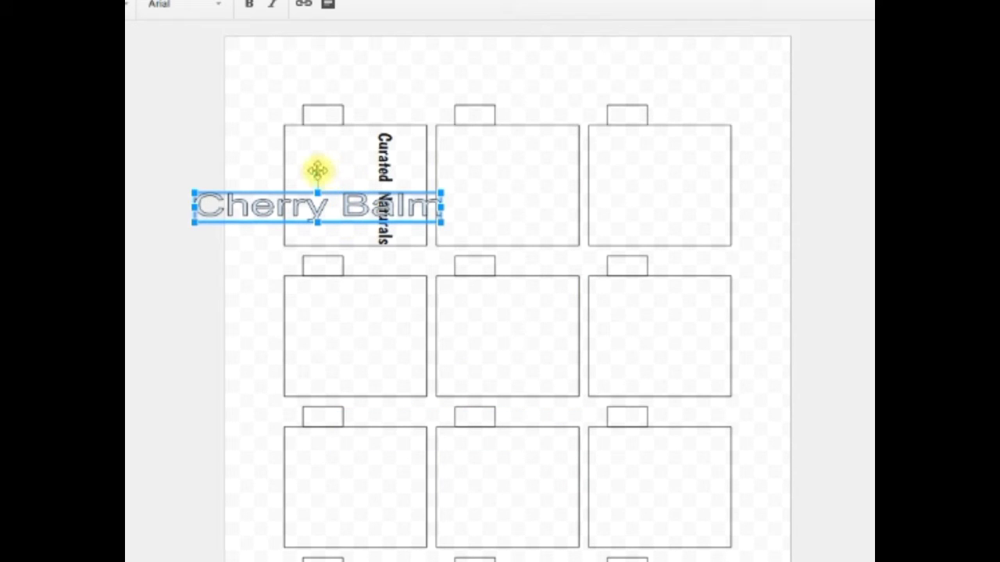
mouse_move(315, 177)
mouse_down()
mouse_move(346, 167)
mouse_move(382, 205)
mouse_move(368, 201)
mouse_up()
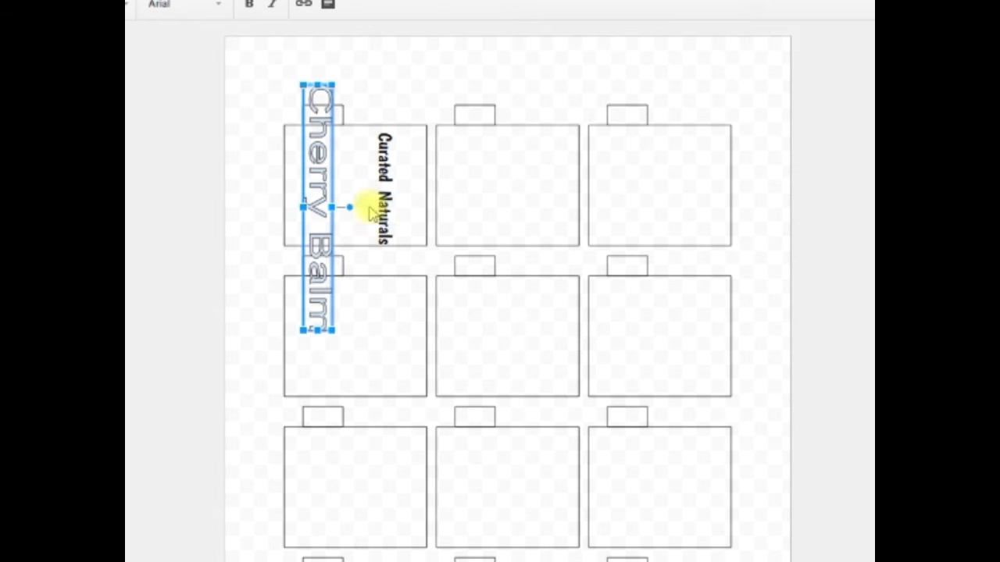
Shorten the rotated "Cherry Balm" word art to fit the first label's height, and position it beside "Curated Naturals"
click(320, 330)
drag(320, 330, 315, 254)
drag(336, 317, 336, 279)
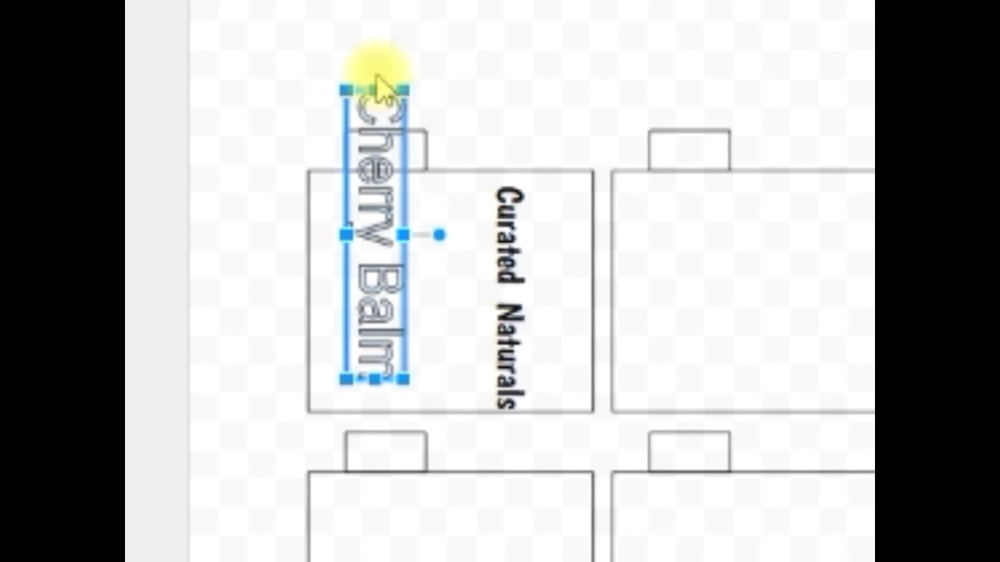
drag(361, 174, 357, 183)
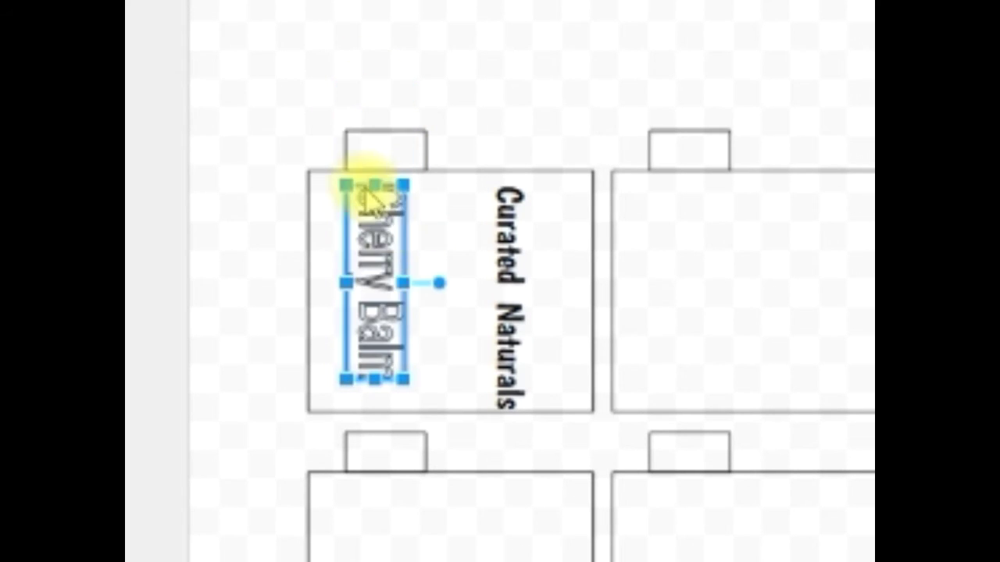
drag(381, 312, 372, 328)
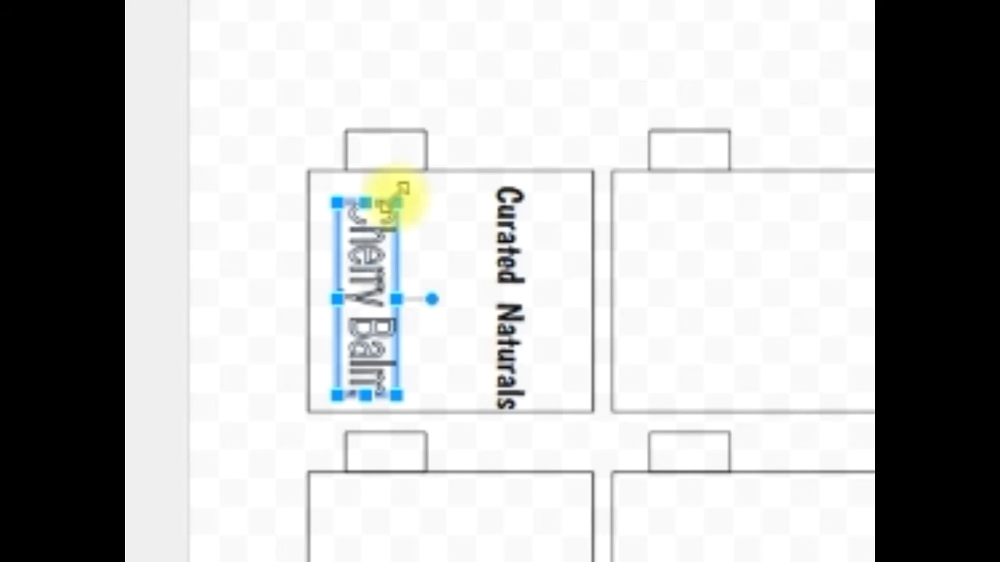
mouse_move(397, 200)
mouse_down()
mouse_move(402, 179)
mouse_move(422, 172)
mouse_move(393, 190)
mouse_move(398, 201)
mouse_move(401, 190)
mouse_up()
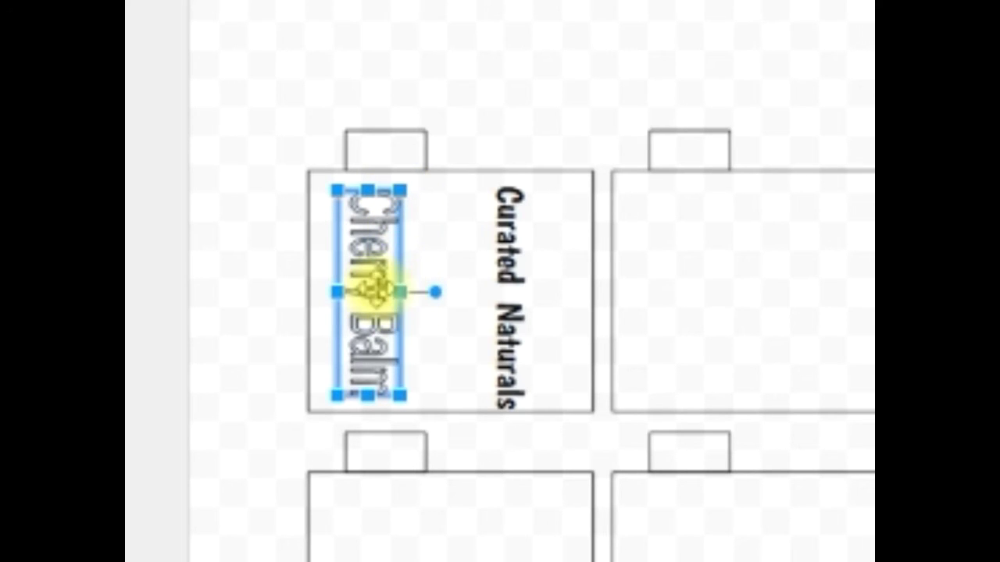
drag(391, 284, 410, 281)
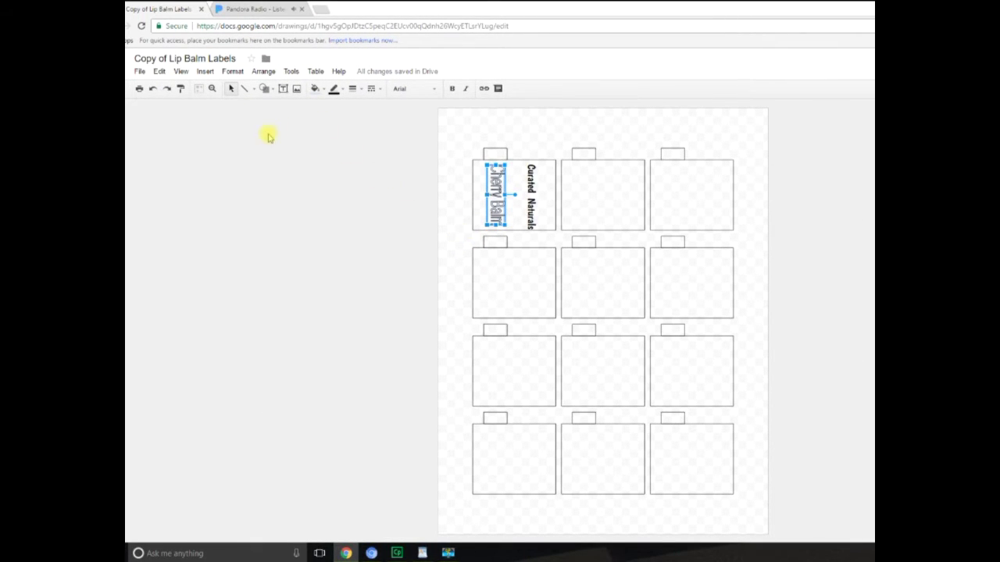
Fill the "Cherry Balm" word art with red from the standard palette
click(212, 89)
click(550, 217)
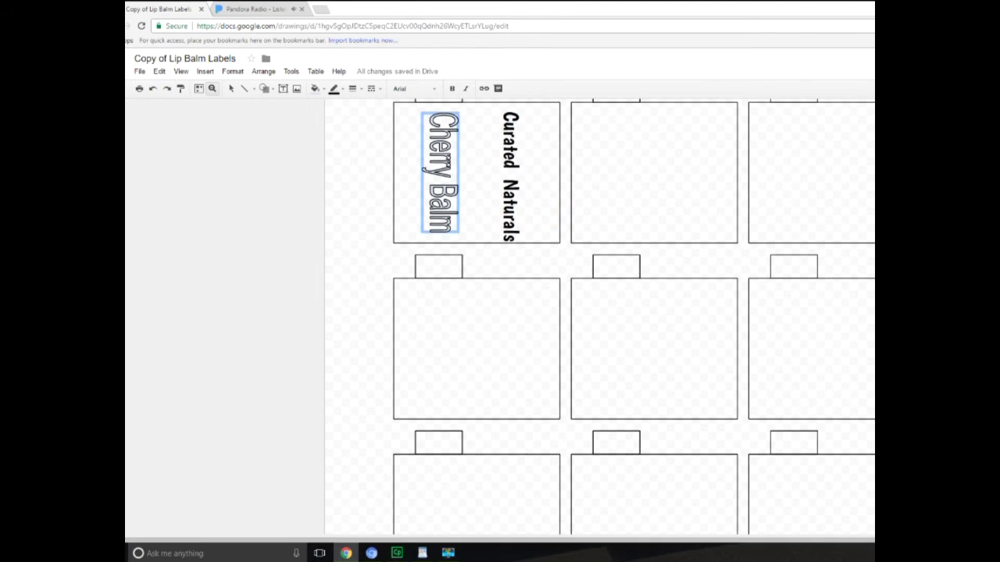
scroll(607, 263, up, 3)
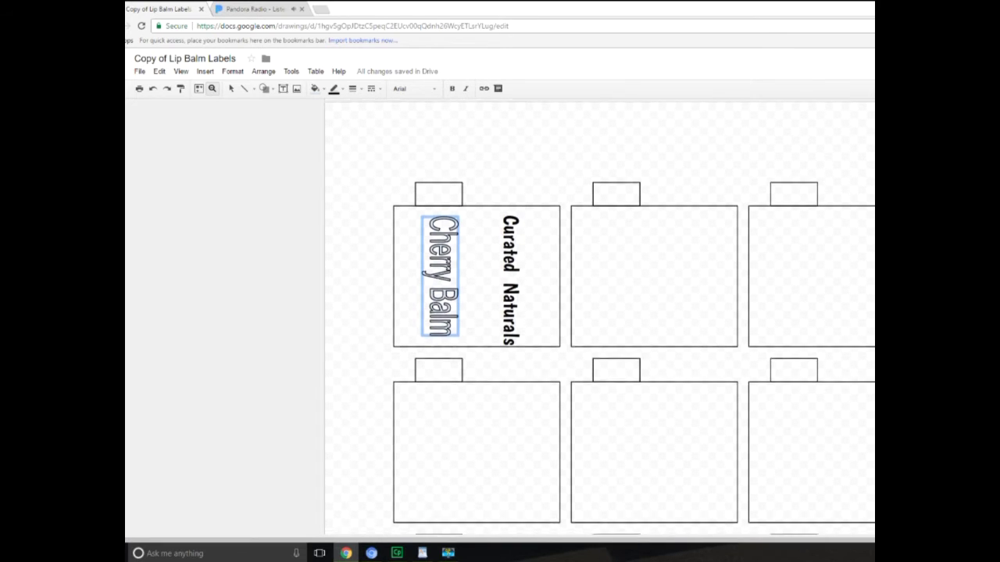
click(515, 290)
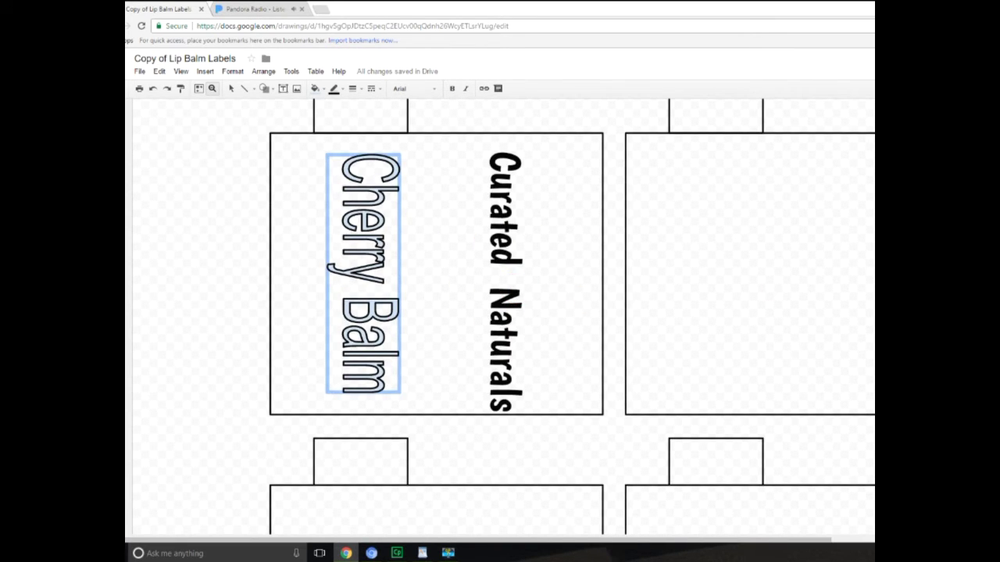
scroll(572, 299, up, 1)
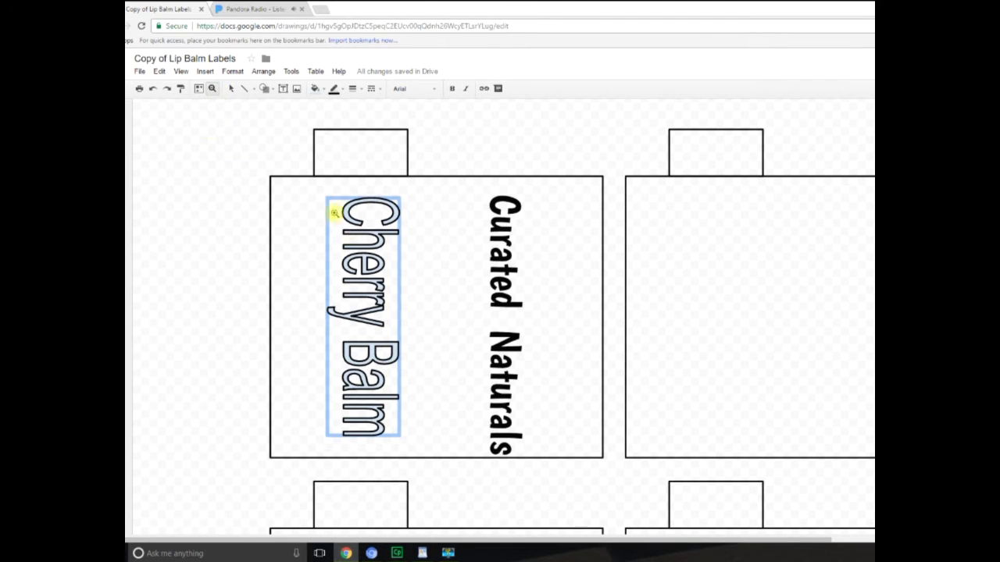
click(232, 89)
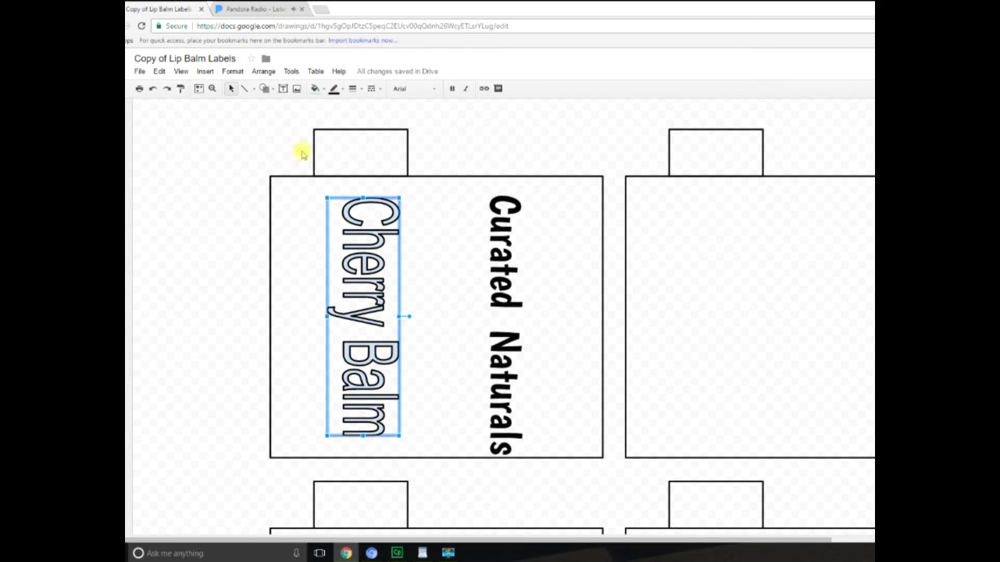
click(315, 89)
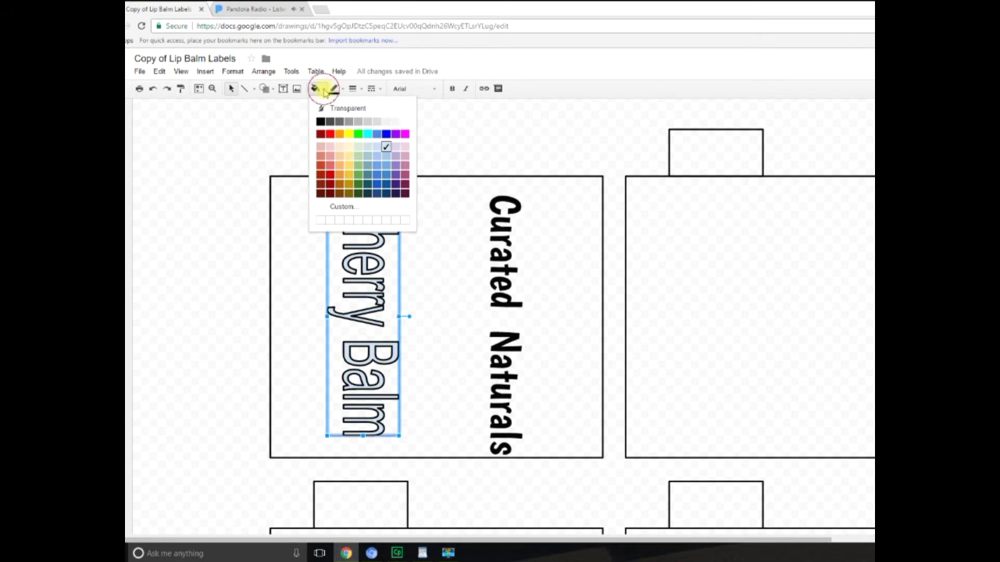
click(330, 136)
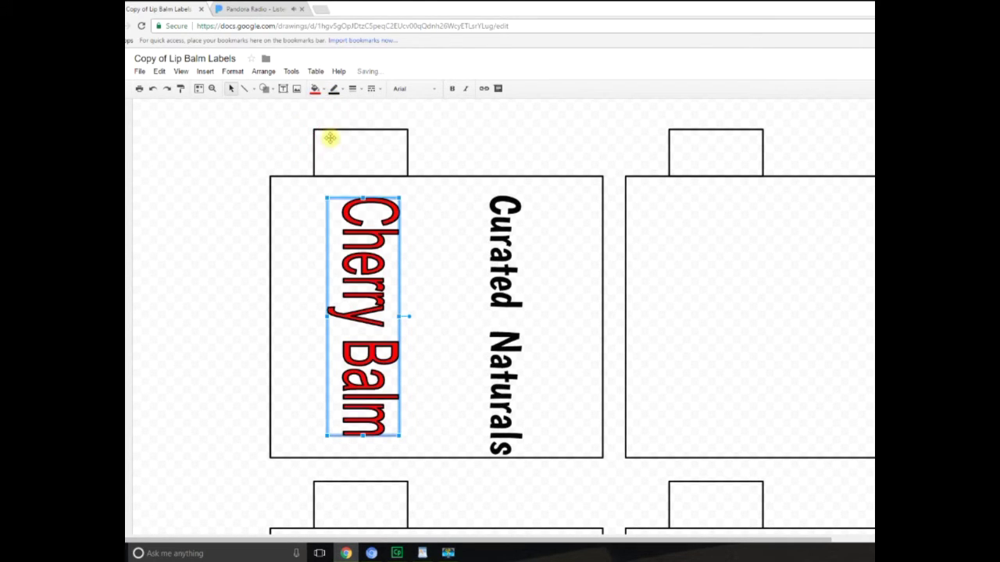
Apply the custom red fill #ff0b0bff to the "Cherry Balm" word art
click(317, 89)
click(349, 213)
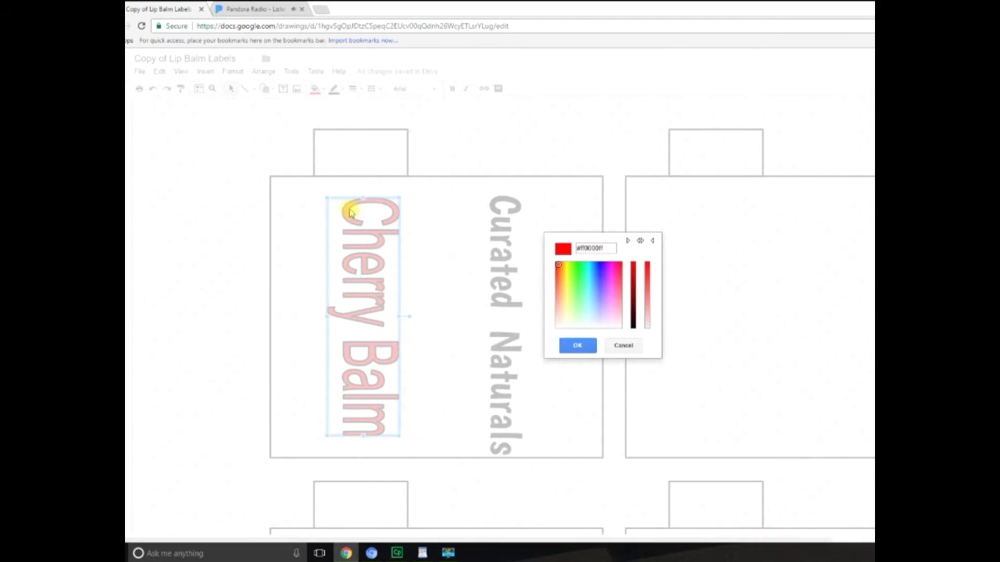
click(582, 305)
mouse_move(582, 305)
mouse_down()
mouse_move(606, 273)
mouse_move(557, 266)
mouse_move(554, 289)
mouse_move(552, 275)
mouse_up()
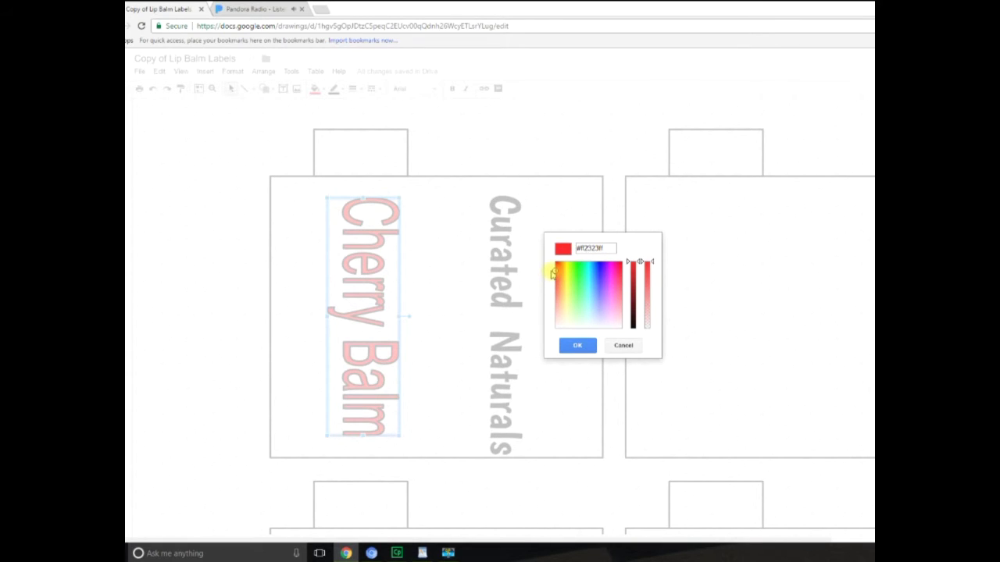
drag(552, 270, 552, 268)
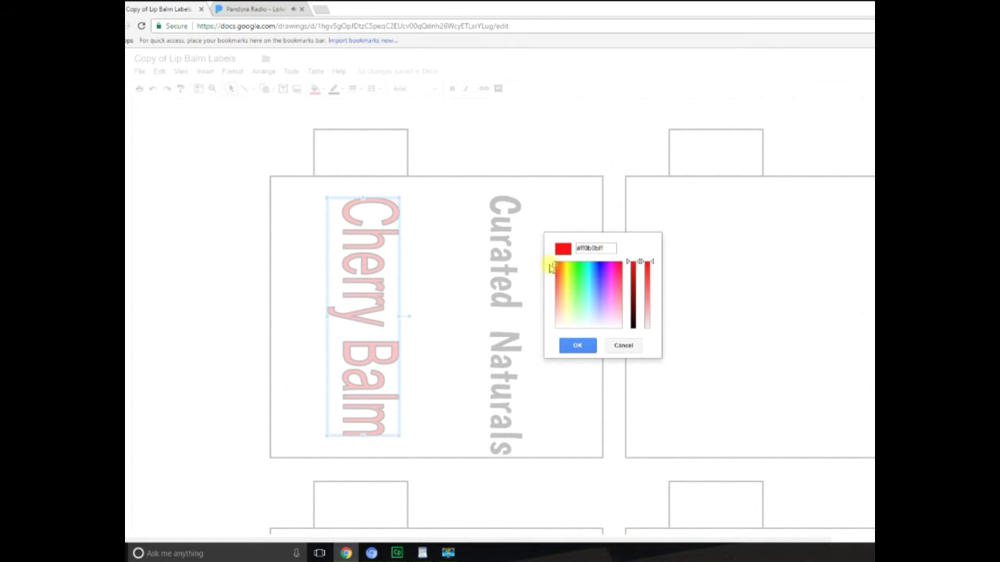
click(577, 345)
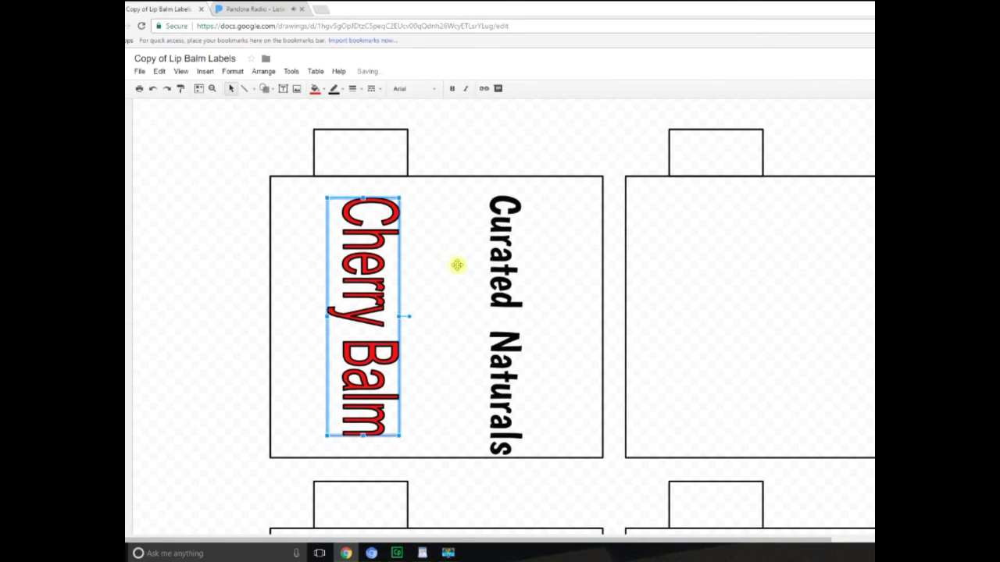
Try a 2px outline on the "Cherry Balm" word art, and set the outline back to 1px
click(486, 258)
click(377, 285)
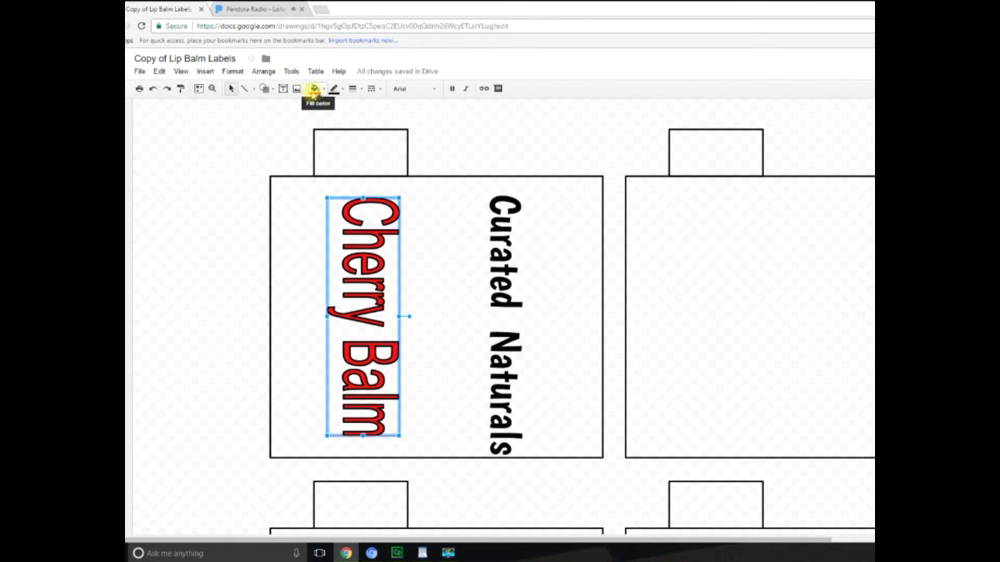
click(360, 89)
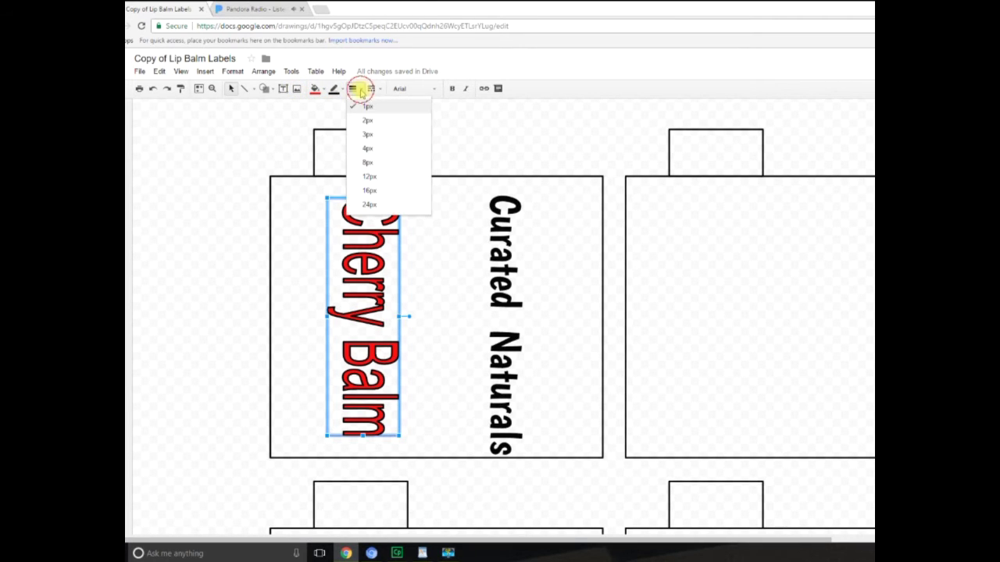
click(369, 121)
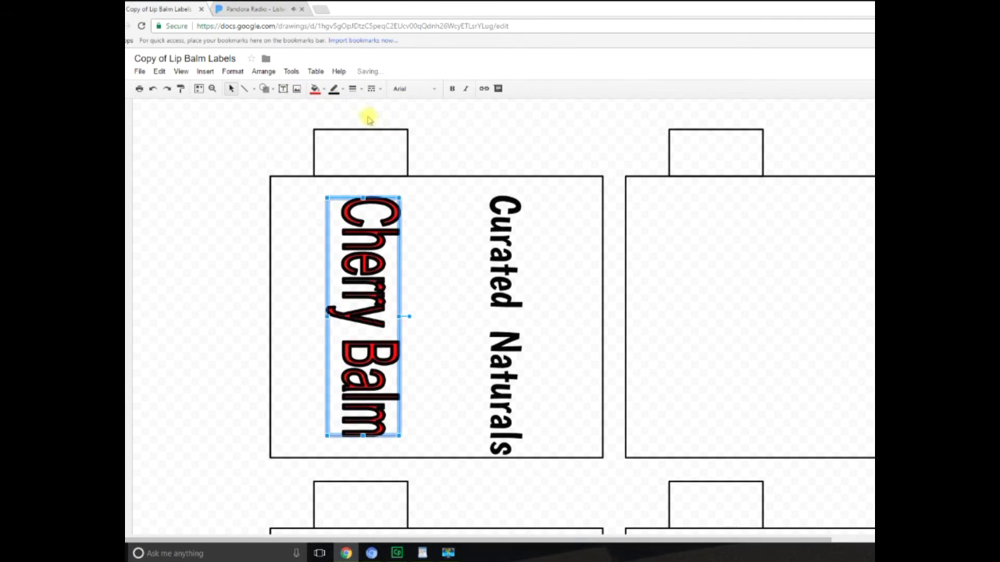
click(358, 89)
click(369, 106)
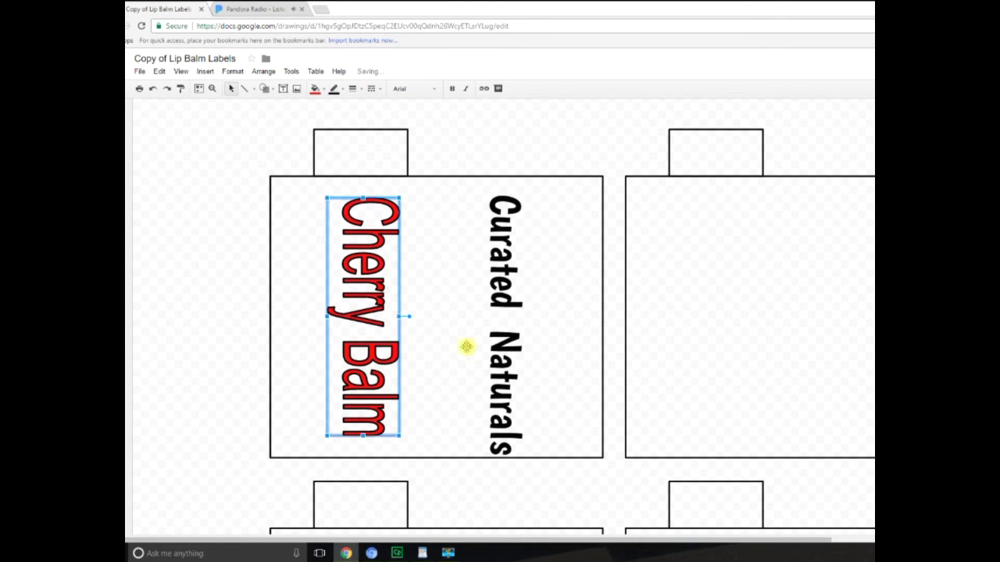
Move the "Cherry Balm" word art slightly closer to "Curated Naturals" on the first label, and deselect it
drag(370, 312, 390, 315)
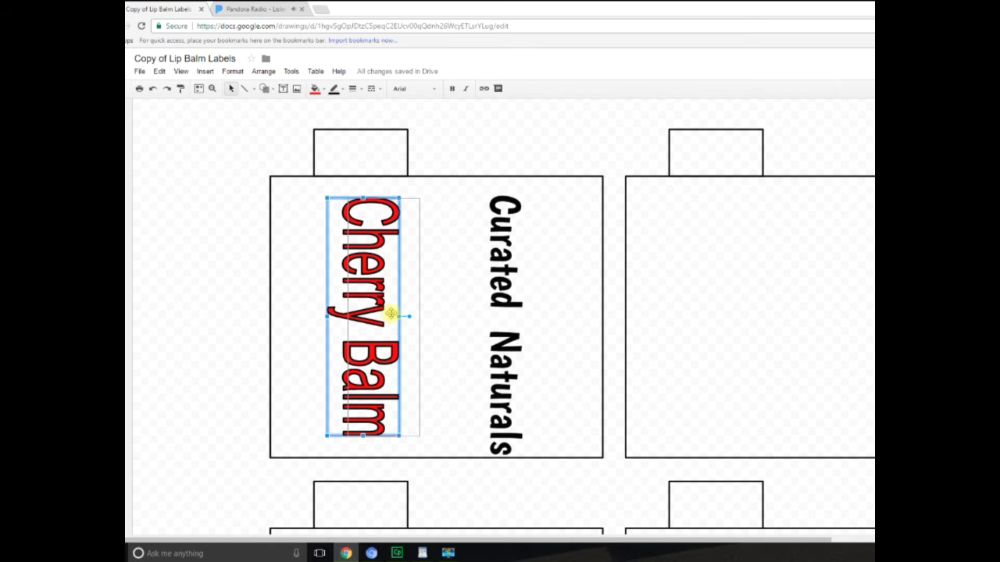
drag(390, 314, 390, 315)
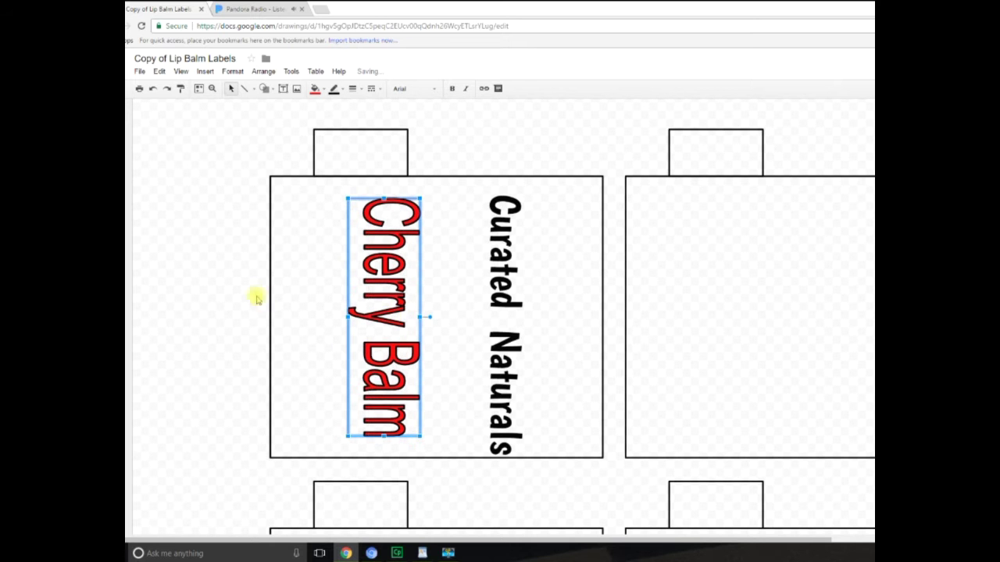
click(223, 269)
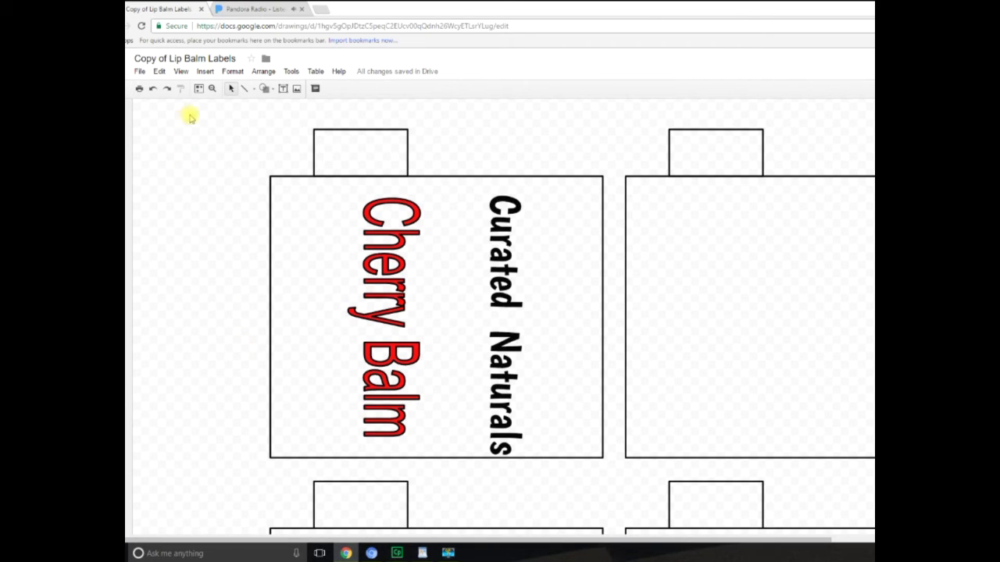
Draw a closed five-point polyline shape in the first label's corner, beside the start of "Cherry Balm"
click(254, 90)
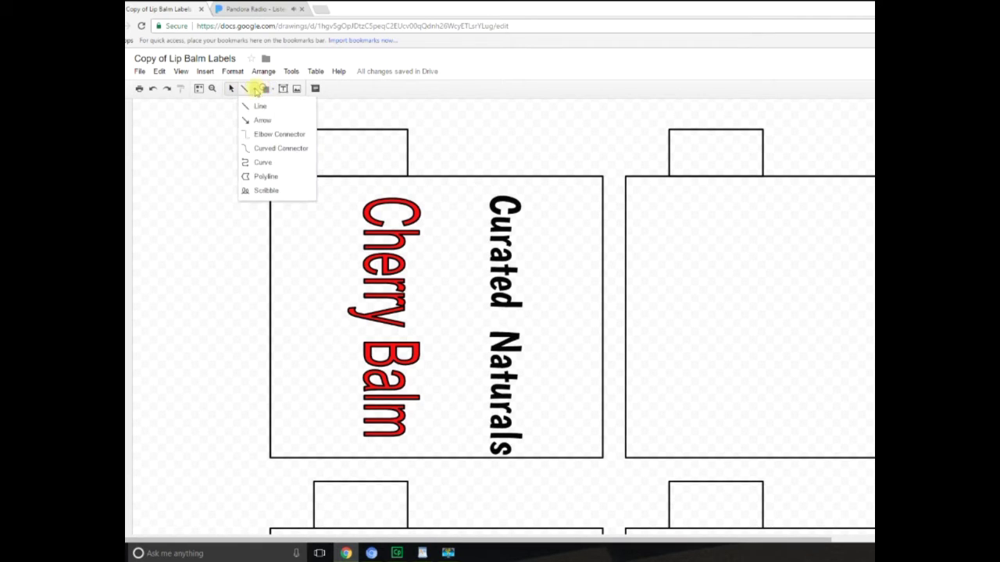
click(263, 178)
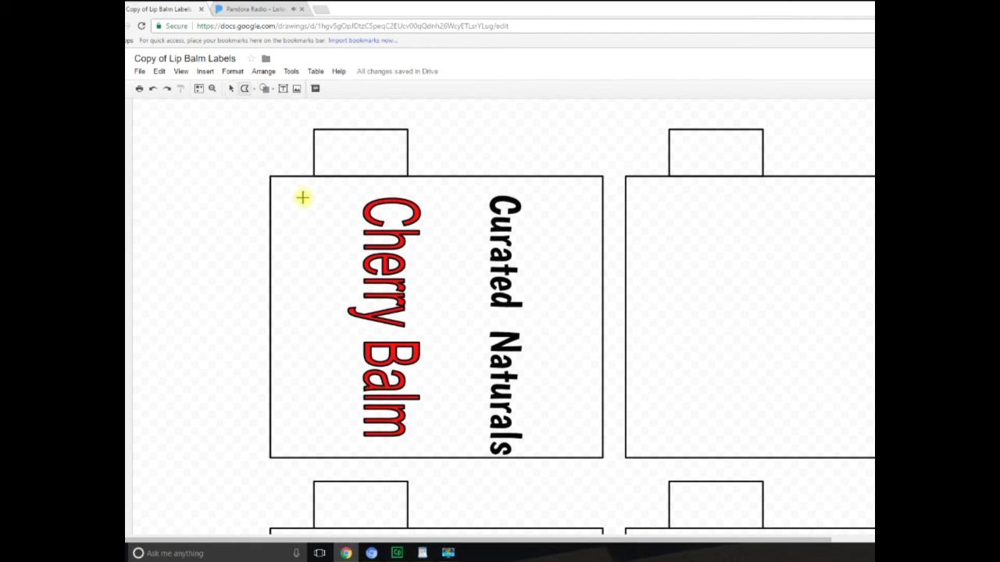
click(289, 217)
click(303, 195)
click(322, 218)
click(344, 196)
click(344, 236)
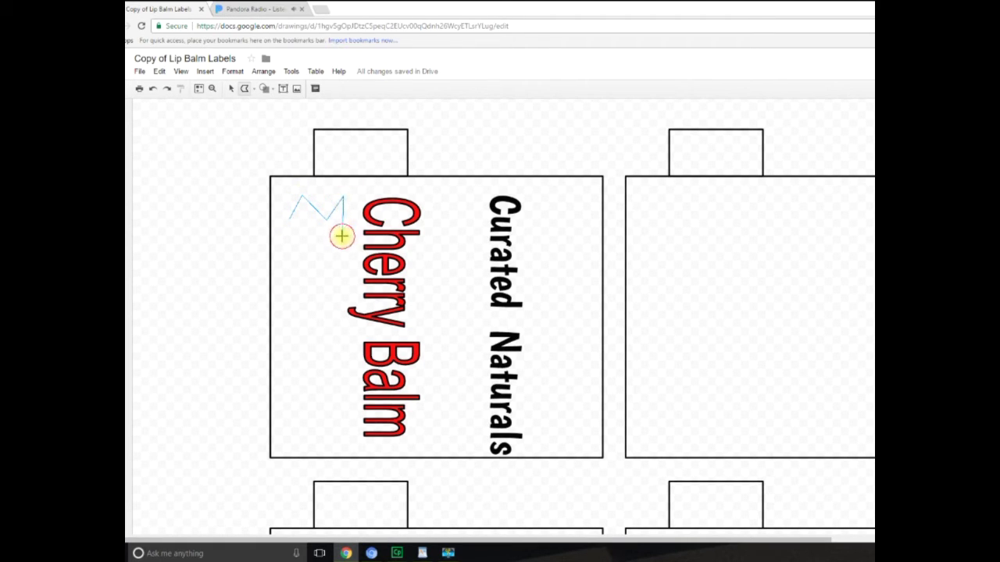
click(289, 220)
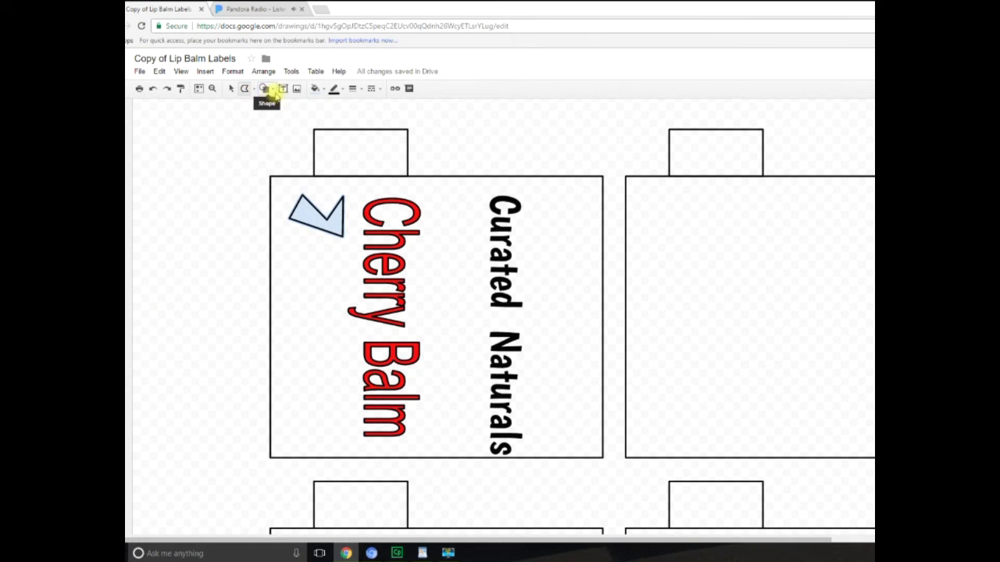
Draw an explosion callout shape between "Cherry Balm" and "Curated Naturals" on the first label, and fill it with gray
click(273, 91)
mouse_move(286, 136)
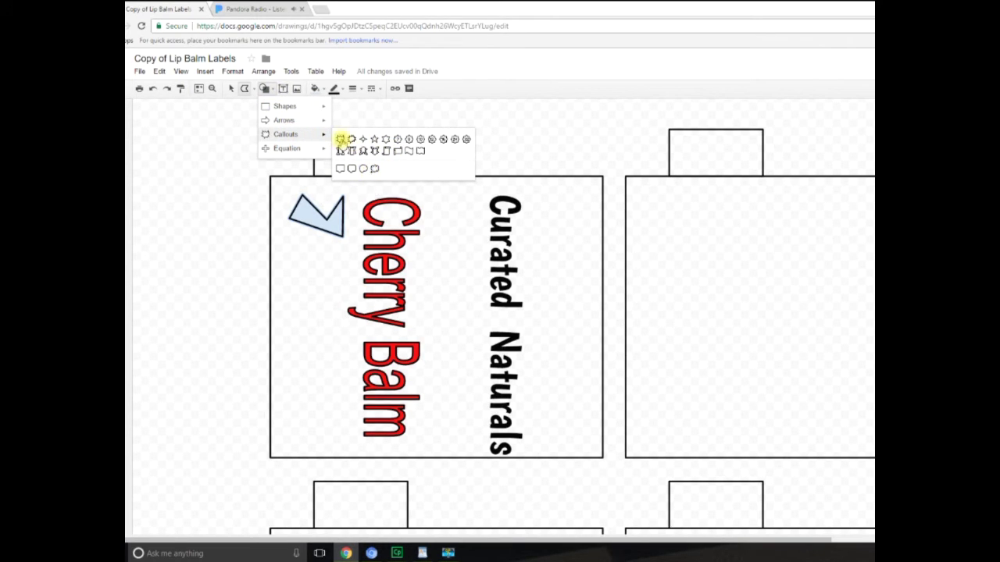
click(341, 139)
drag(434, 250, 471, 316)
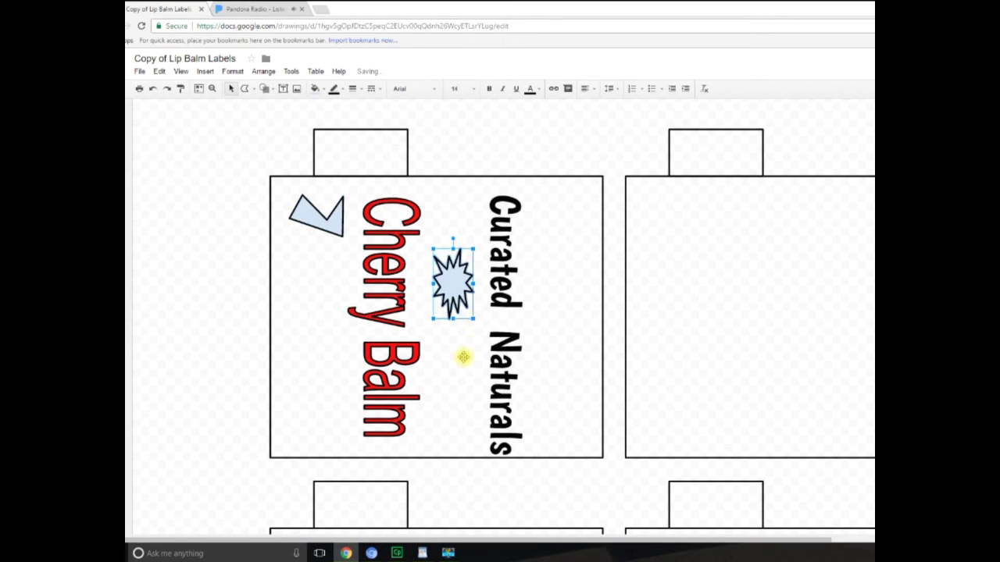
click(316, 89)
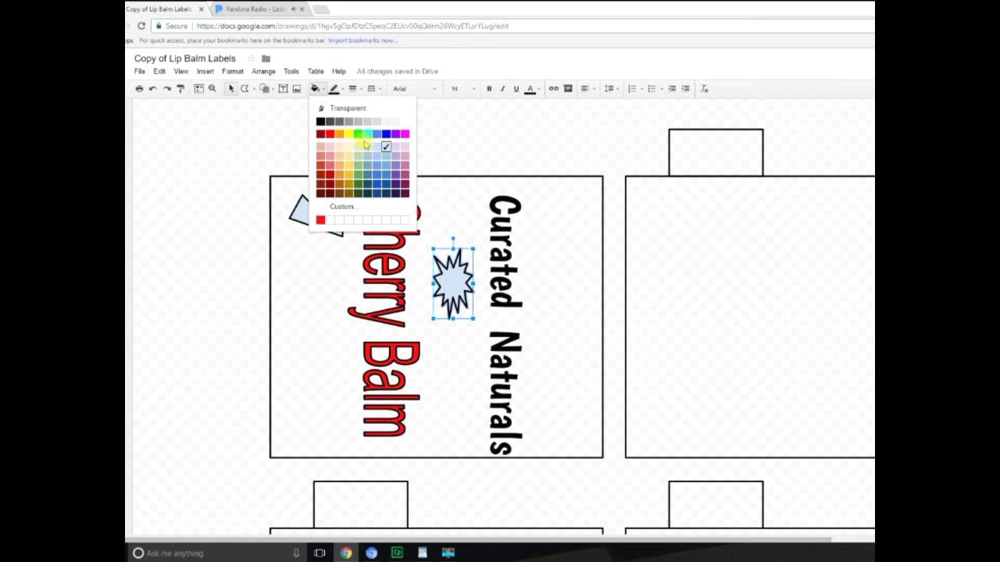
click(368, 122)
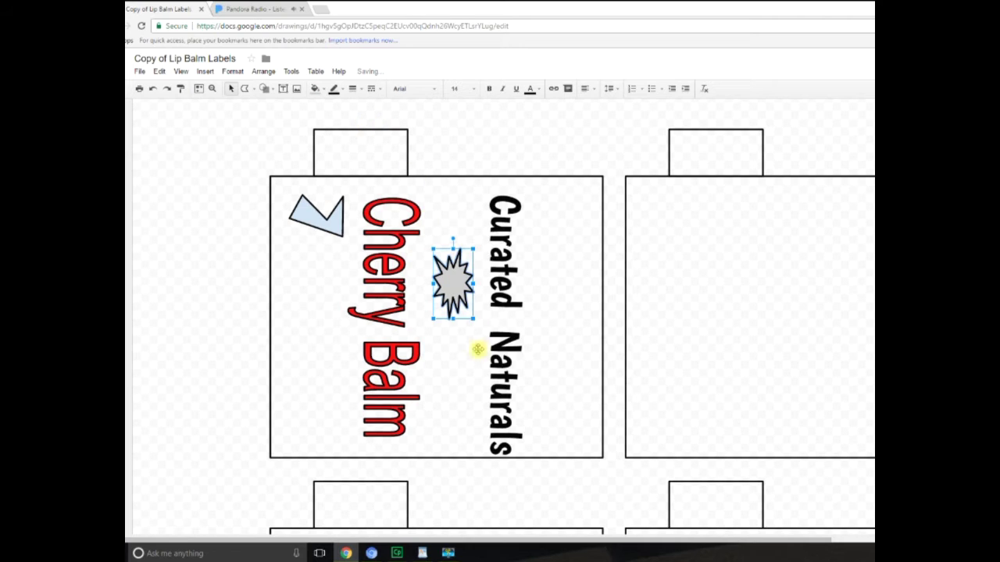
Delete the zigzag polyline shape from the first label
click(328, 227)
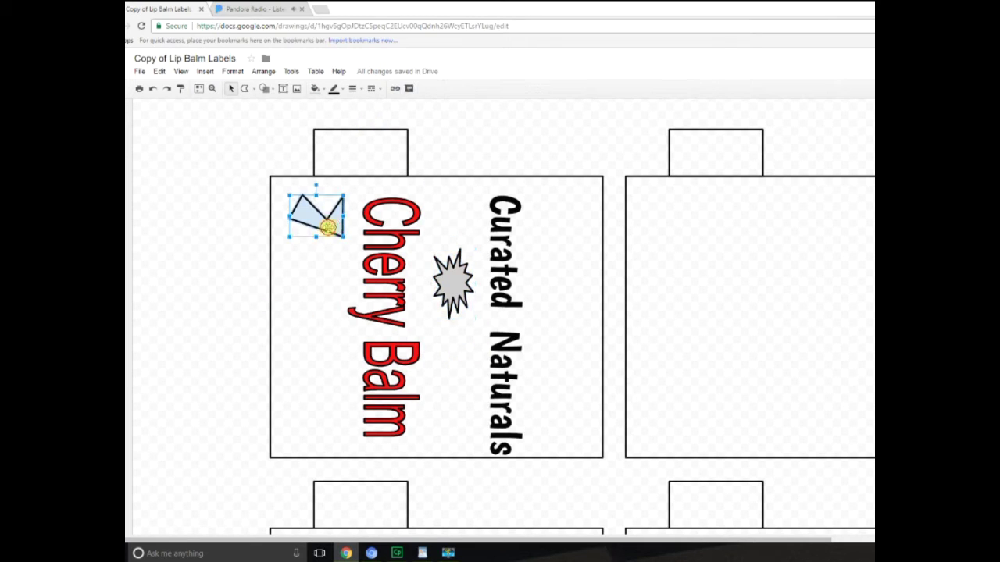
key(Delete)
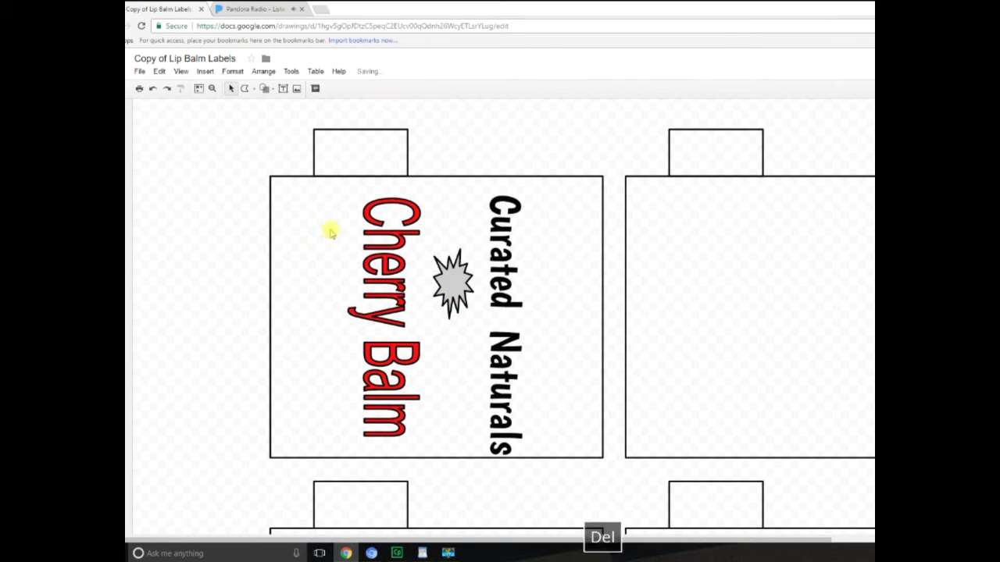
Copy the gray explosion shape, paste it, and place the copy directly below the original between the two texts
click(456, 287)
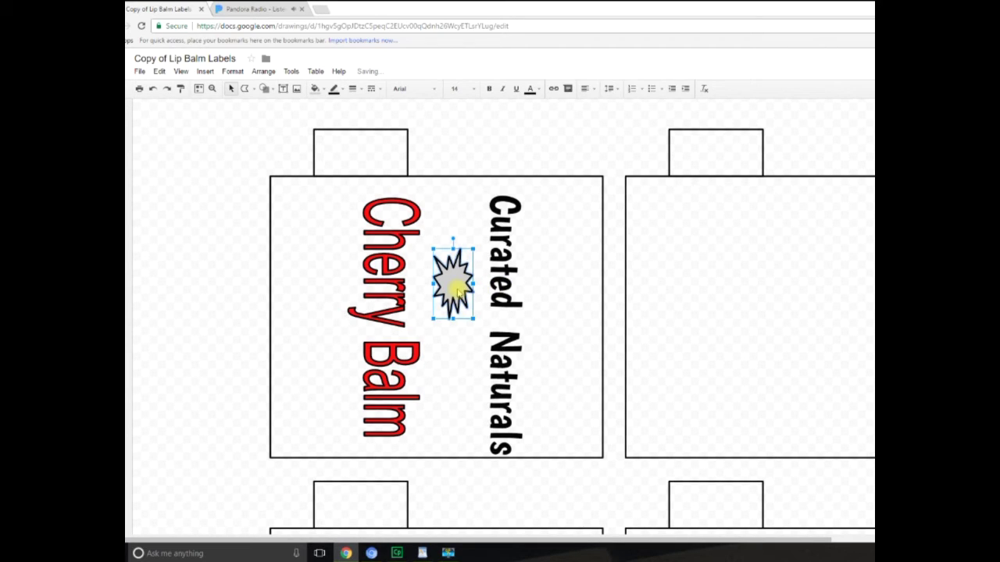
click(160, 72)
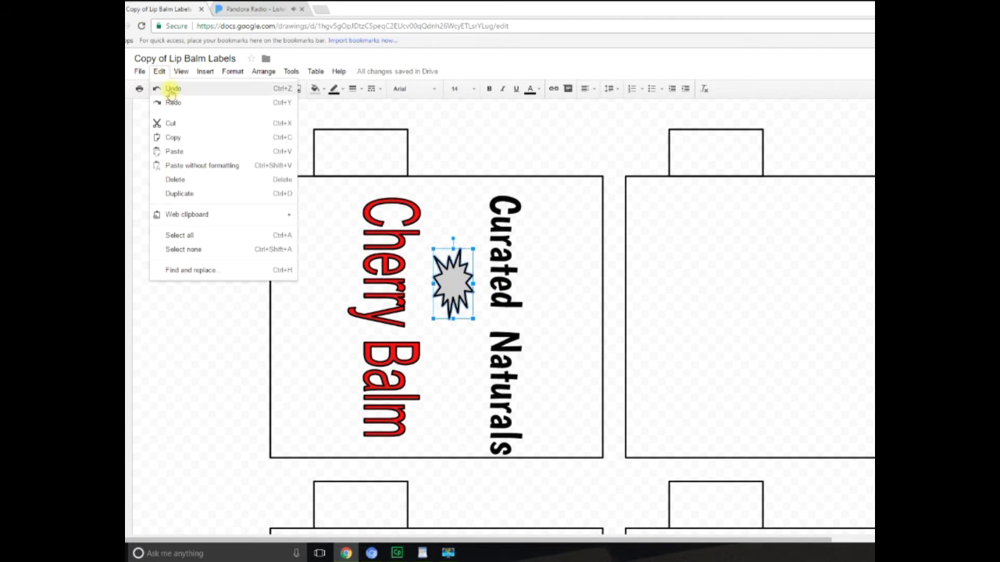
click(179, 138)
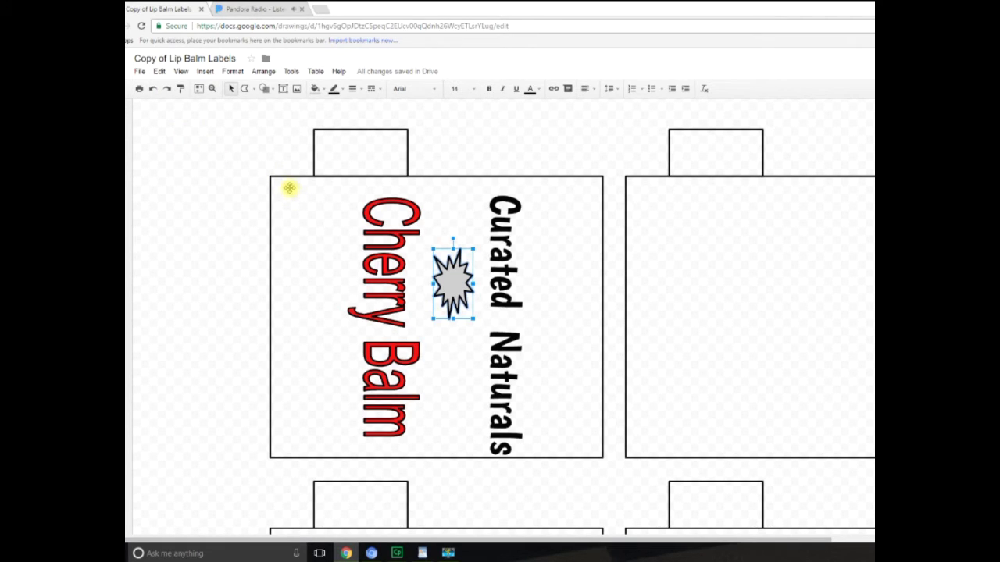
click(162, 71)
click(180, 71)
mouse_move(158, 72)
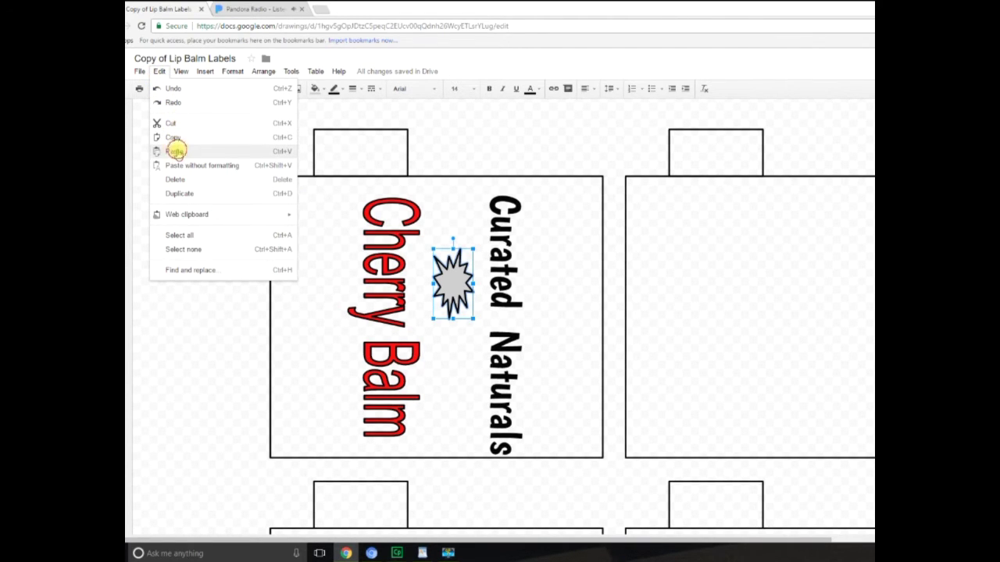
click(175, 151)
drag(478, 334, 457, 368)
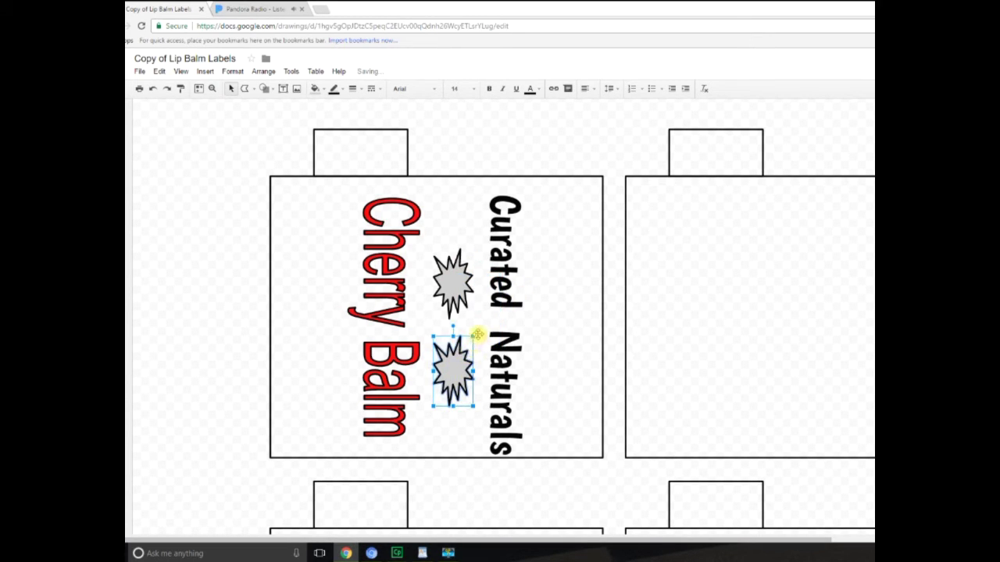
Stretch the lower explosion shape taller and move it down clear of the upper one
drag(472, 337, 474, 295)
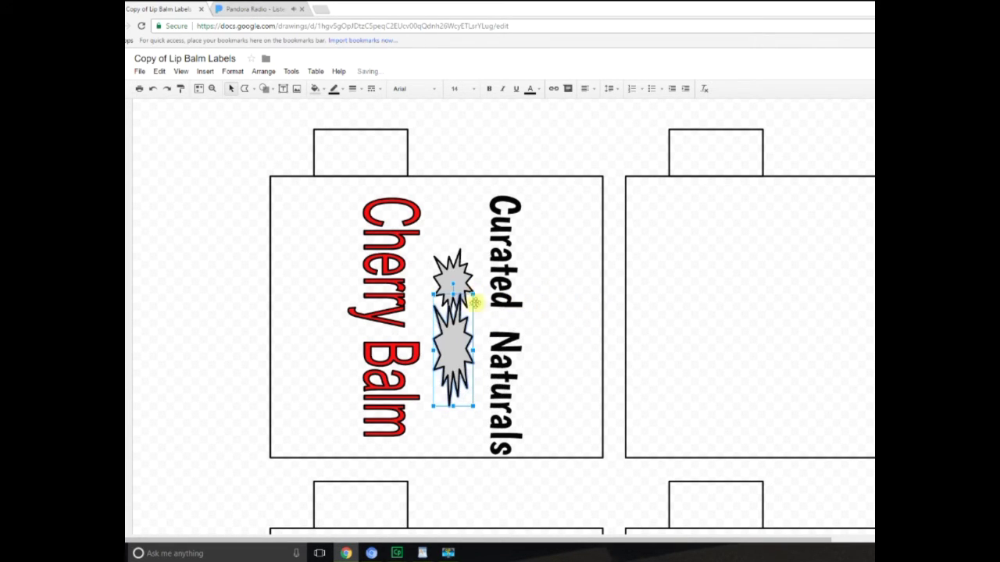
drag(455, 351, 454, 384)
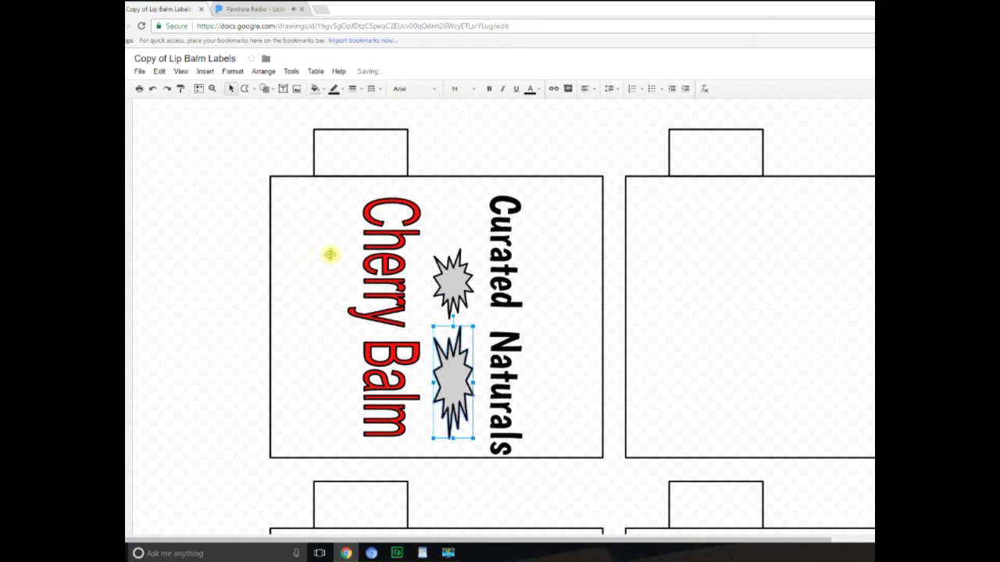
click(458, 218)
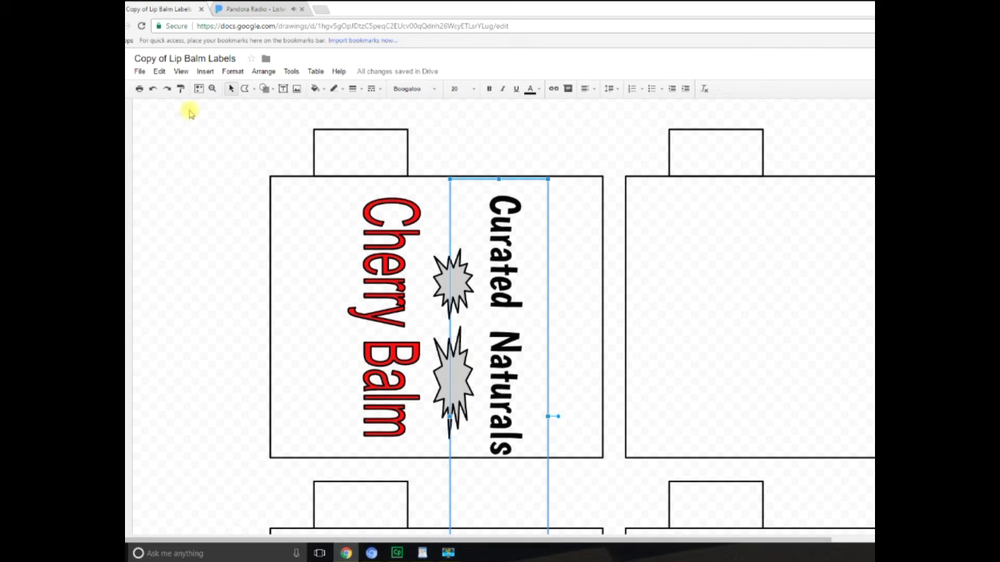
Draw a rectangle that covers the whole first label and its tab, extending slightly past the outlines
click(273, 88)
mouse_move(277, 109)
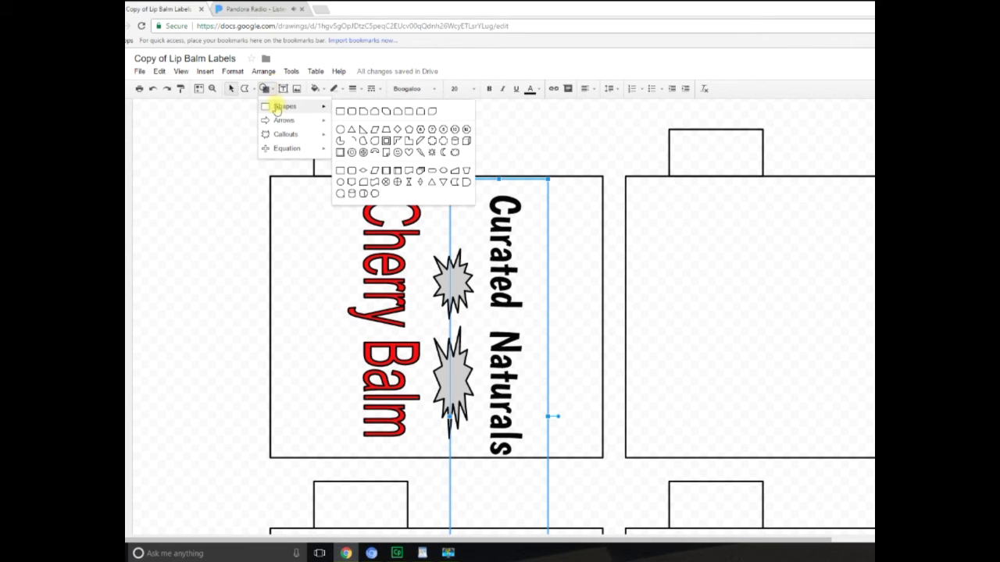
click(341, 112)
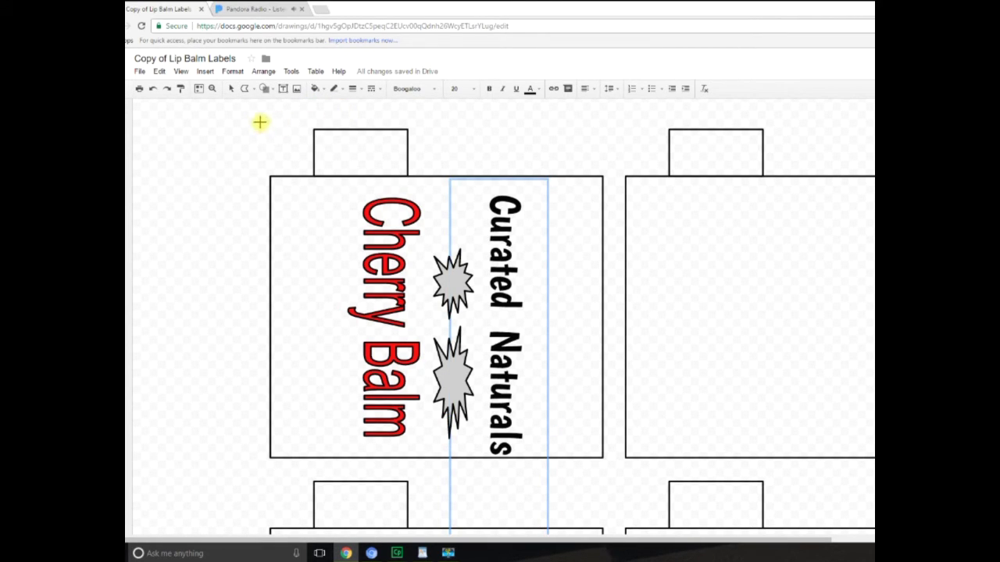
drag(256, 119, 614, 471)
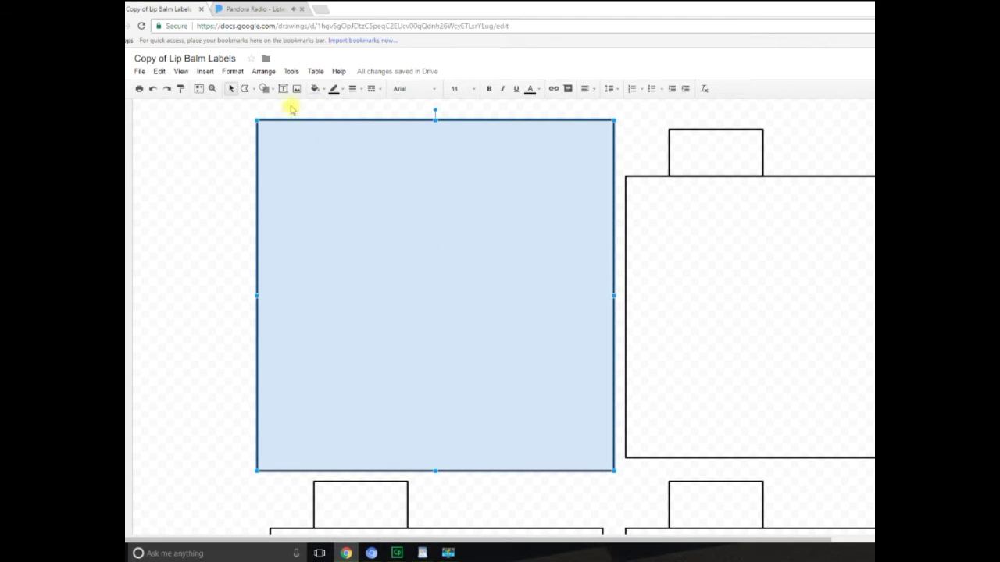
Send the rectangle to the back so it forms the first label's background, and deselect it
click(266, 73)
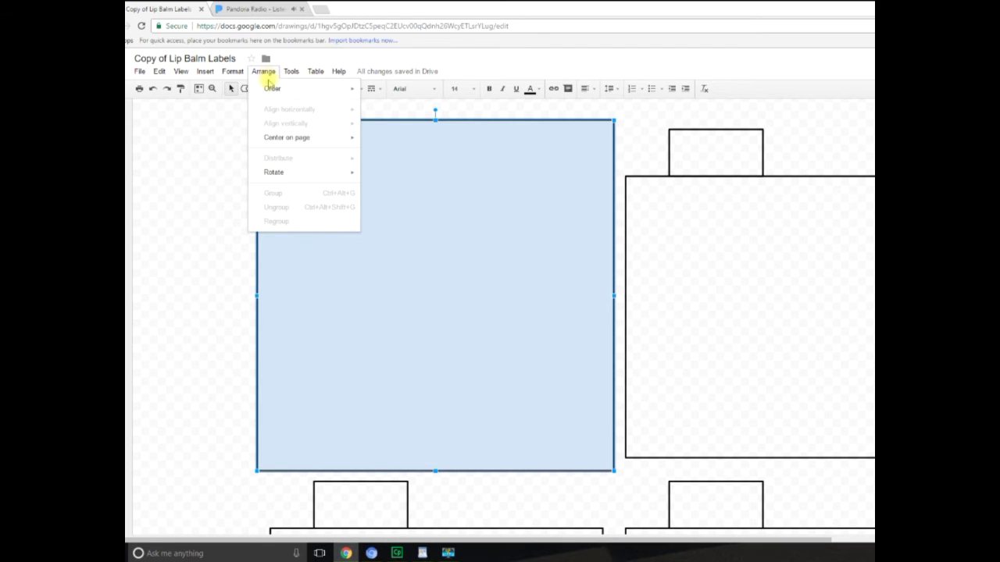
mouse_move(272, 93)
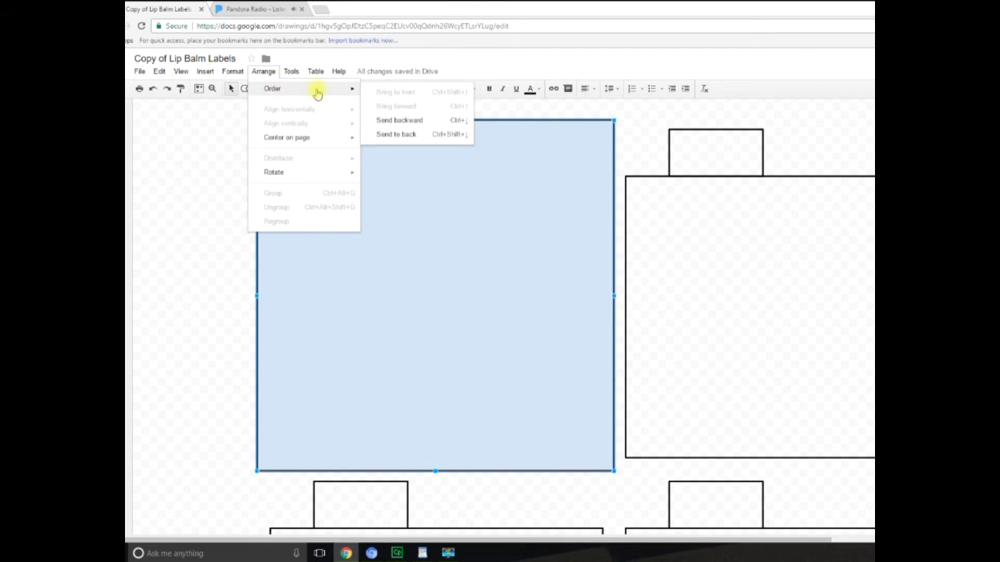
click(405, 137)
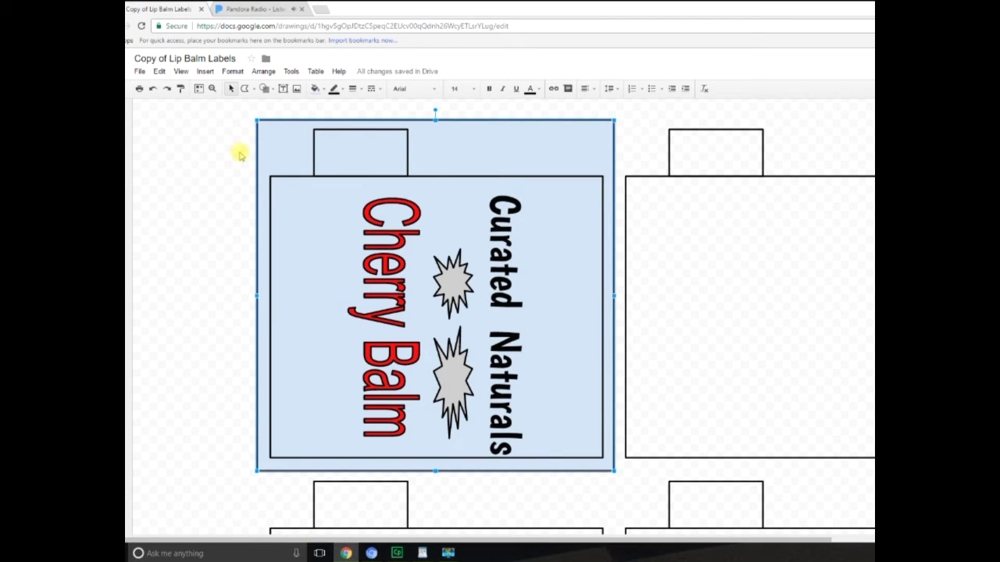
click(240, 154)
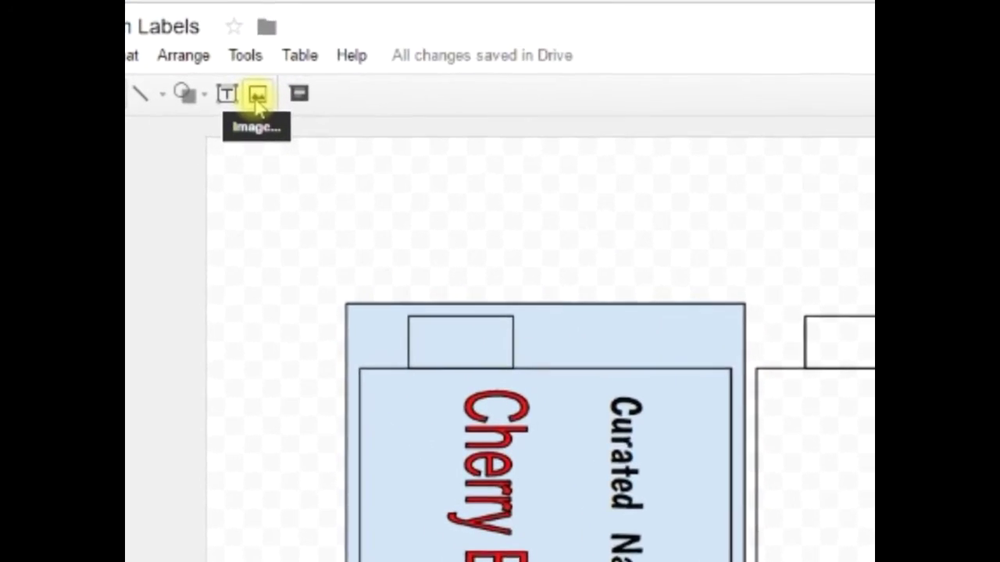
Insert the lavender field sunset JPG into the drawing by uploading it from the computer
click(258, 97)
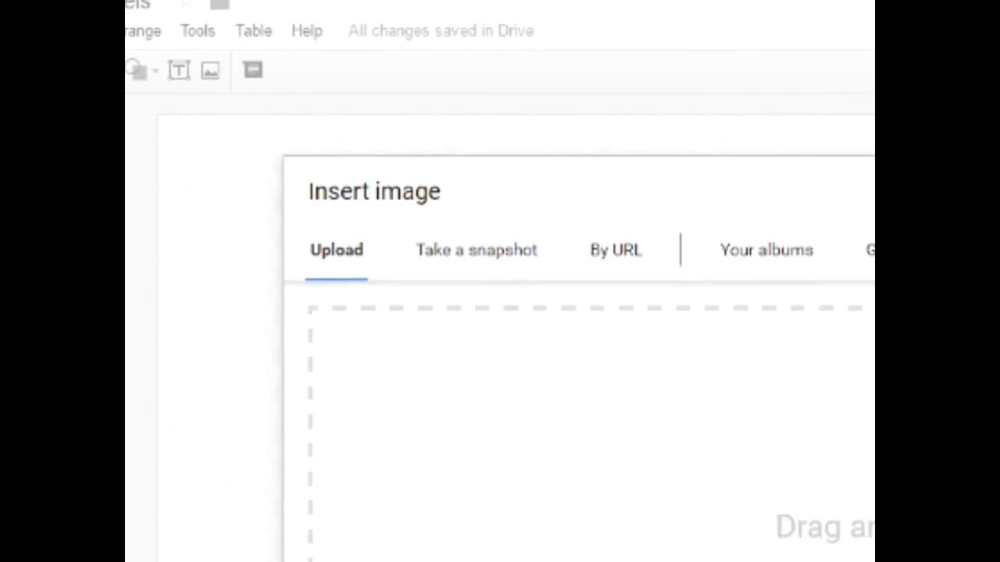
click(471, 325)
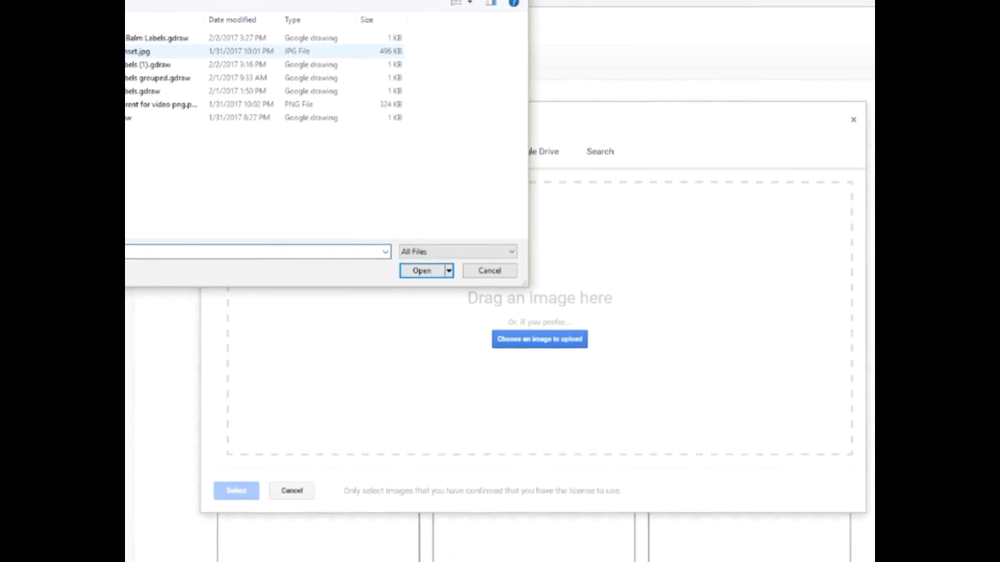
double_click(149, 67)
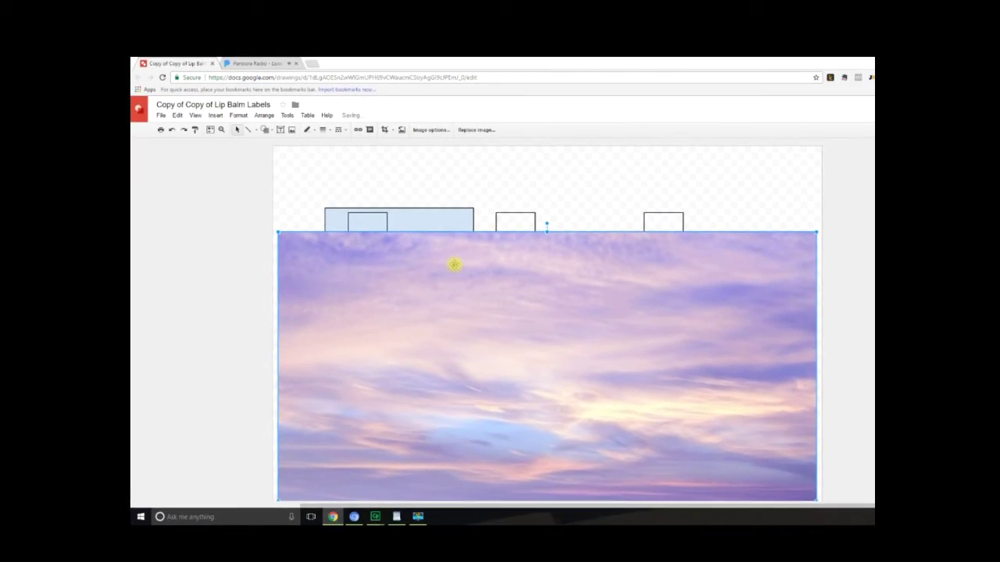
Shrink the lavender image proportionally to about the width of one label
click(191, 124)
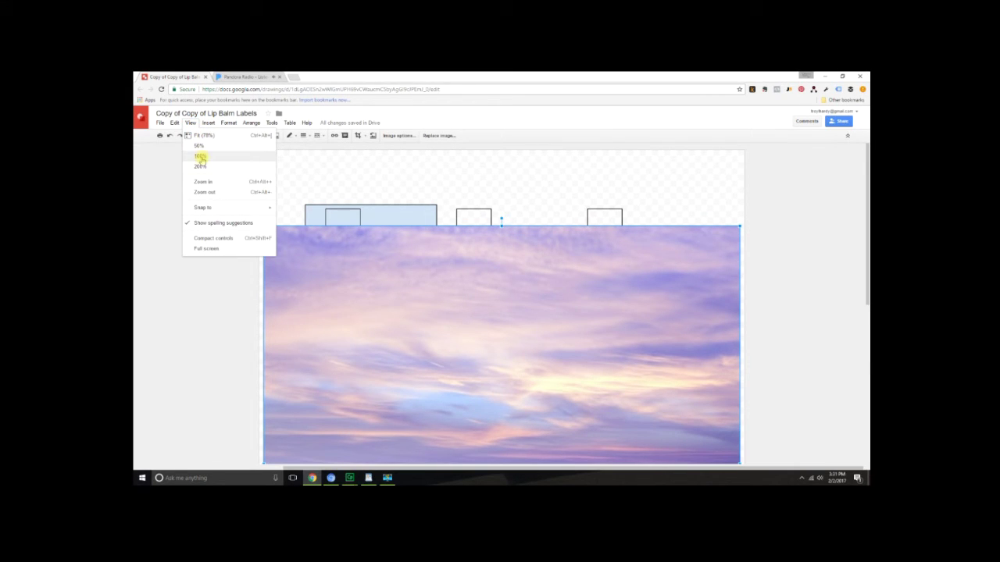
click(211, 136)
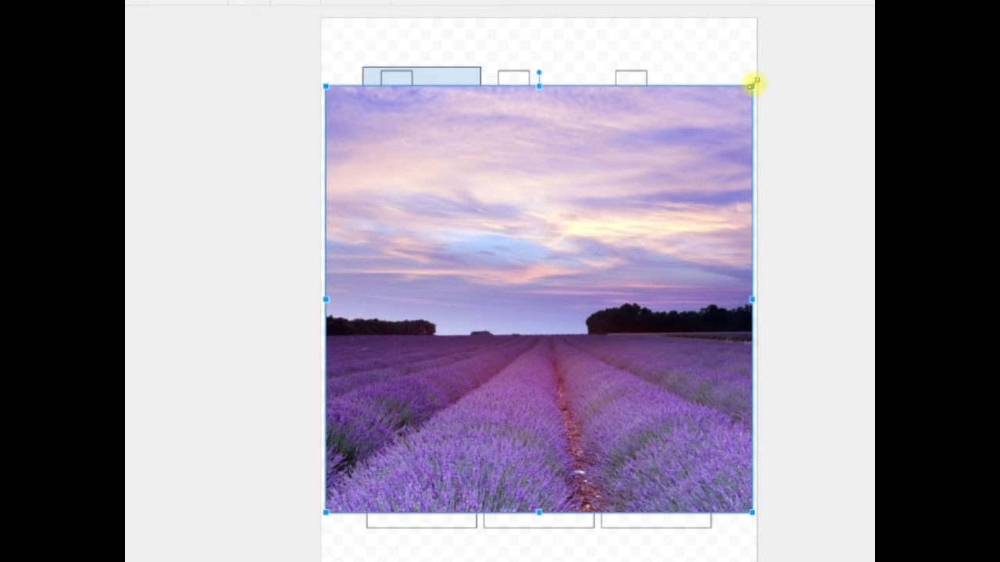
drag(753, 83, 510, 355)
drag(435, 403, 556, 283)
drag(638, 209, 558, 283)
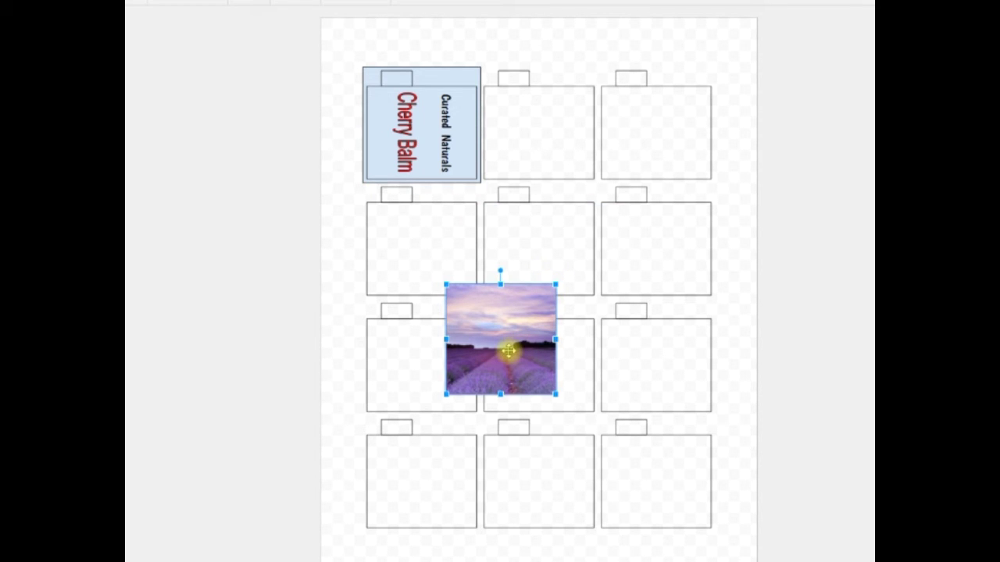
Move the lavender image beside the first label, over the second label, and rotate it 90 degrees clockwise
drag(507, 352, 570, 153)
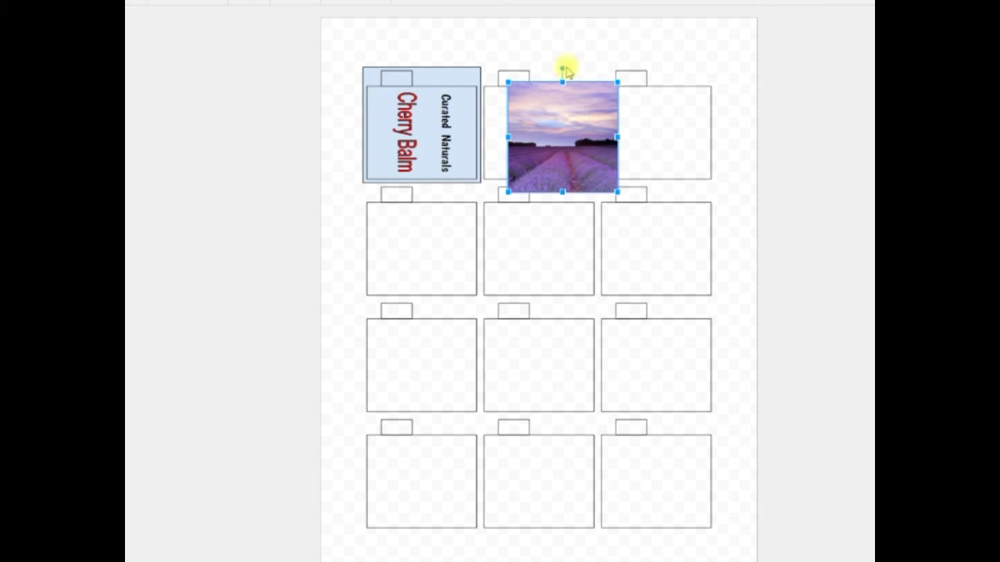
drag(562, 67, 659, 141)
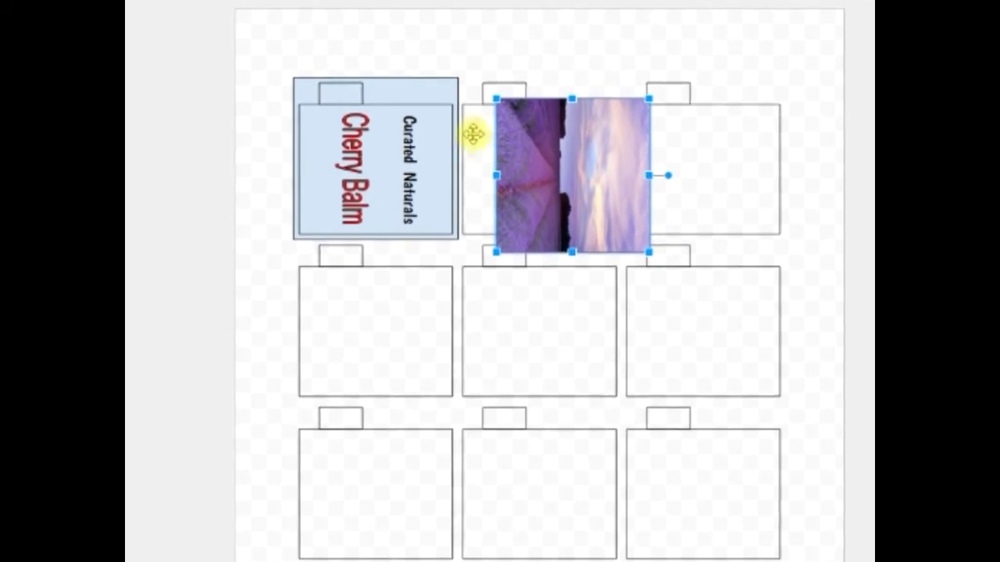
Delete the light blue background rectangle behind the first label
click(371, 114)
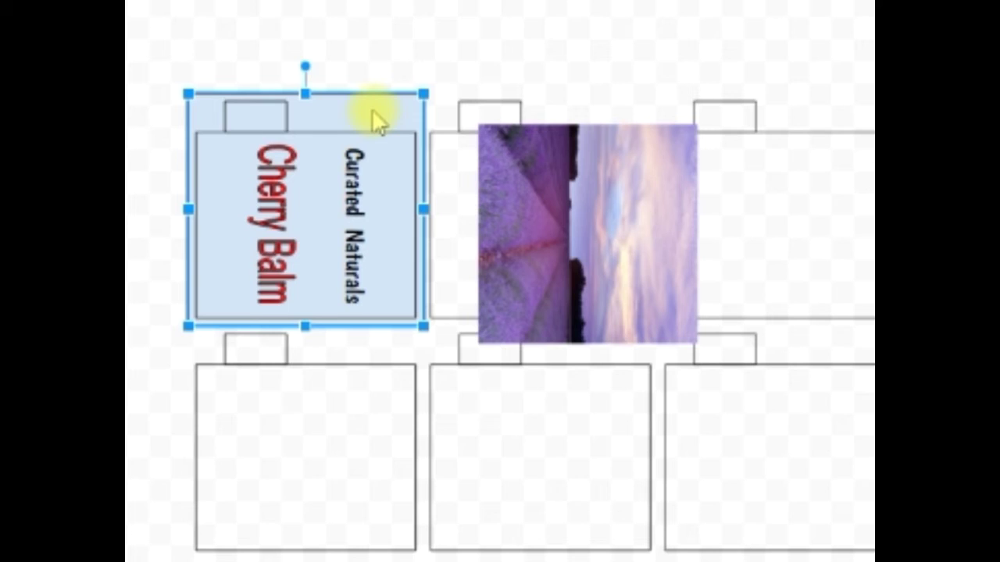
click(373, 116)
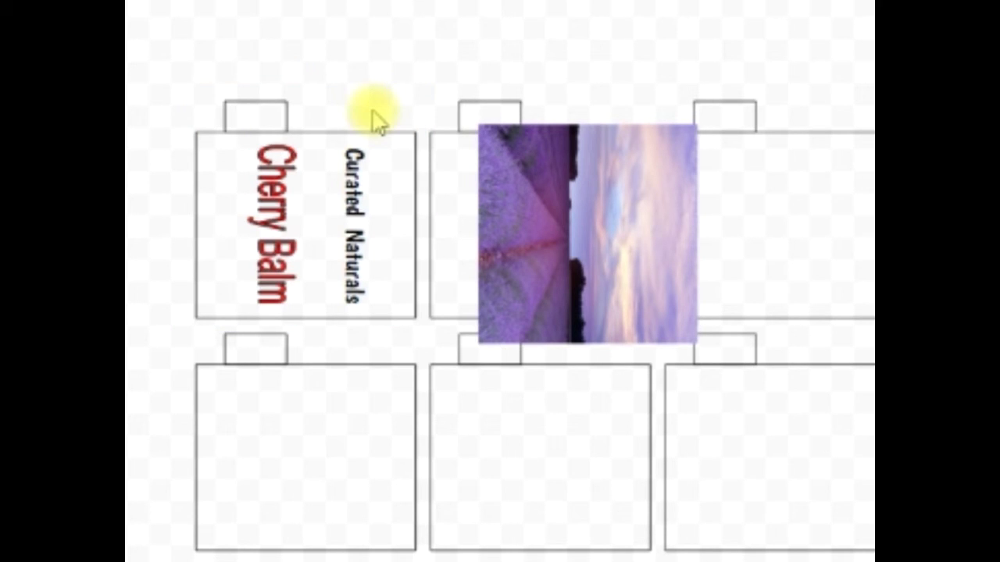
Move the rotated lavender image over the first label and send it to the back, behind the label text
drag(585, 228, 290, 208)
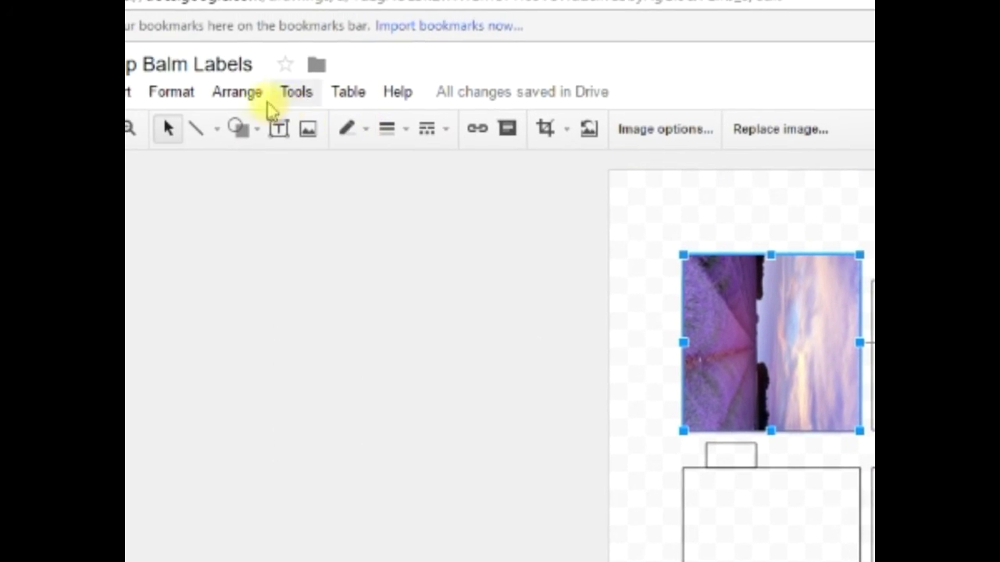
click(239, 95)
mouse_move(257, 127)
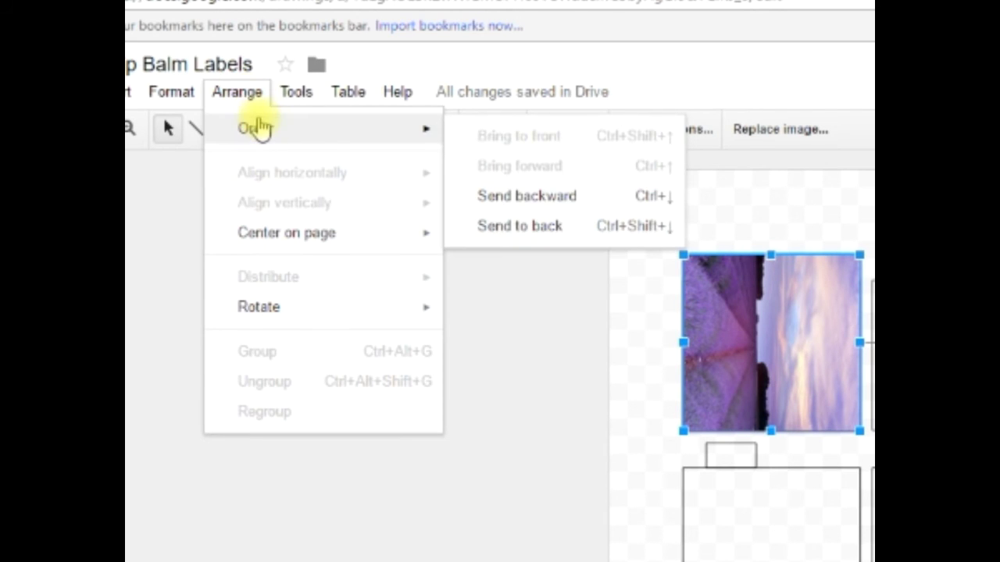
click(550, 228)
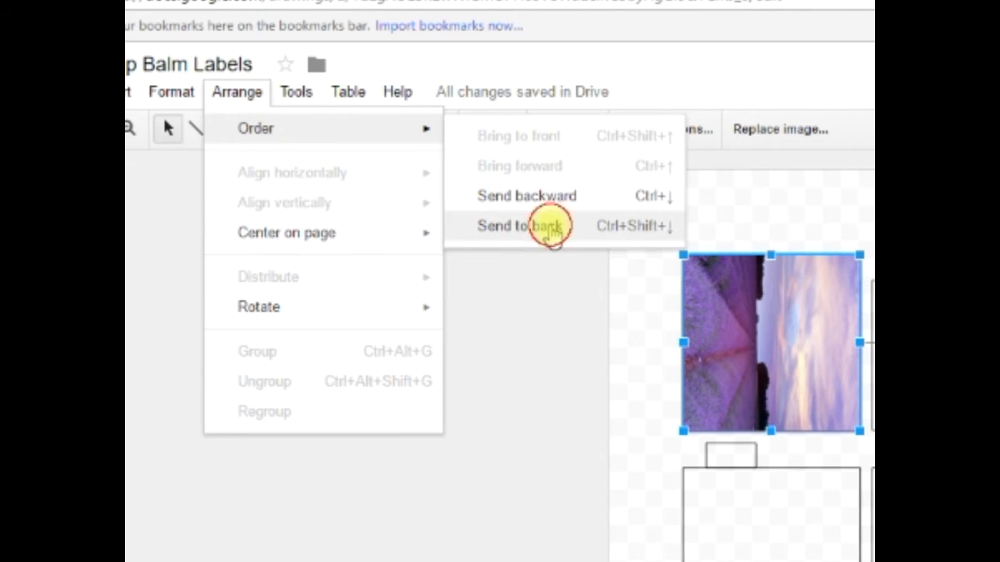
click(744, 275)
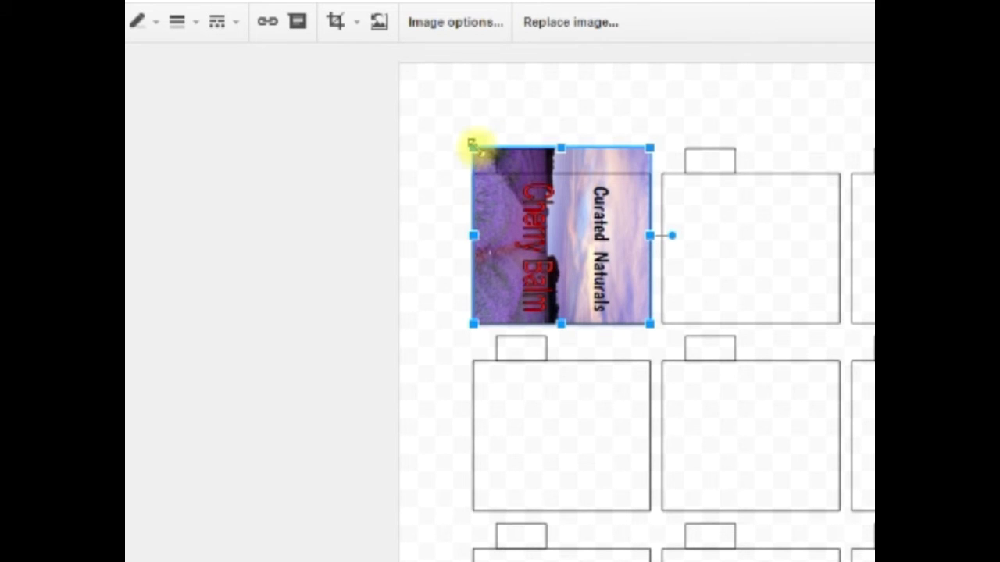
Enlarge the lavender image proportionally and shift it slightly so it extends beyond every edge of the first label and its tab
drag(473, 147, 438, 98)
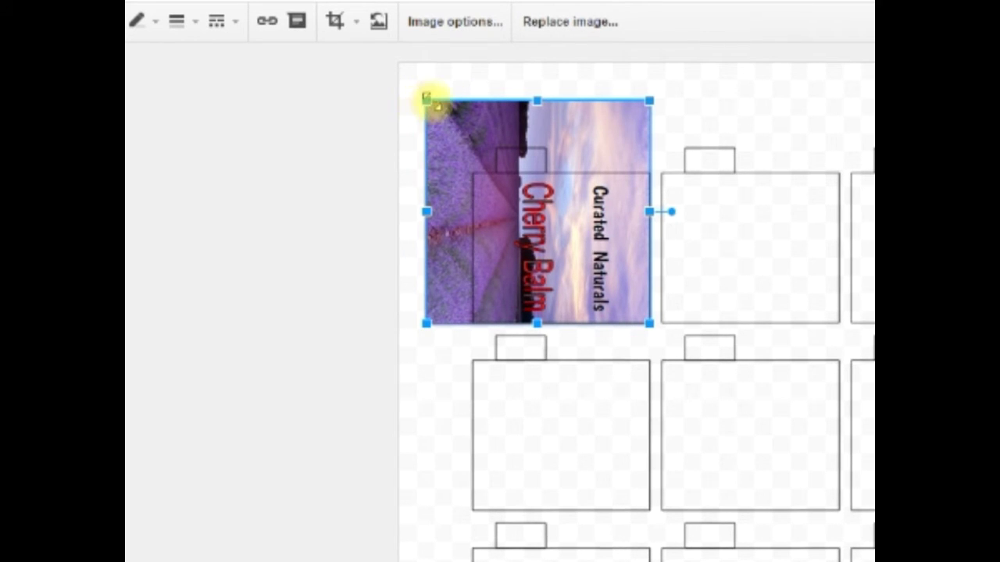
drag(421, 94, 404, 83)
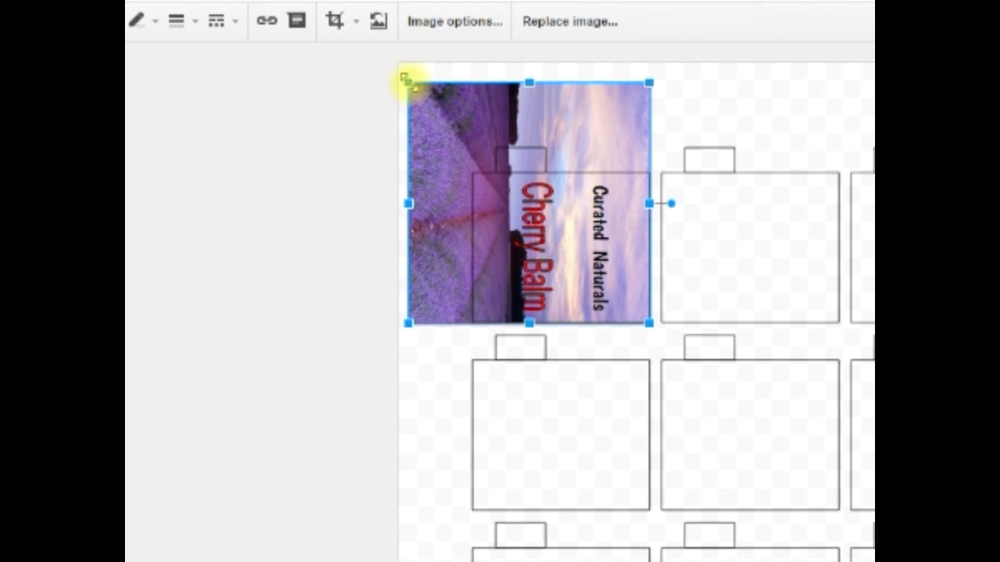
drag(388, 72, 381, 55)
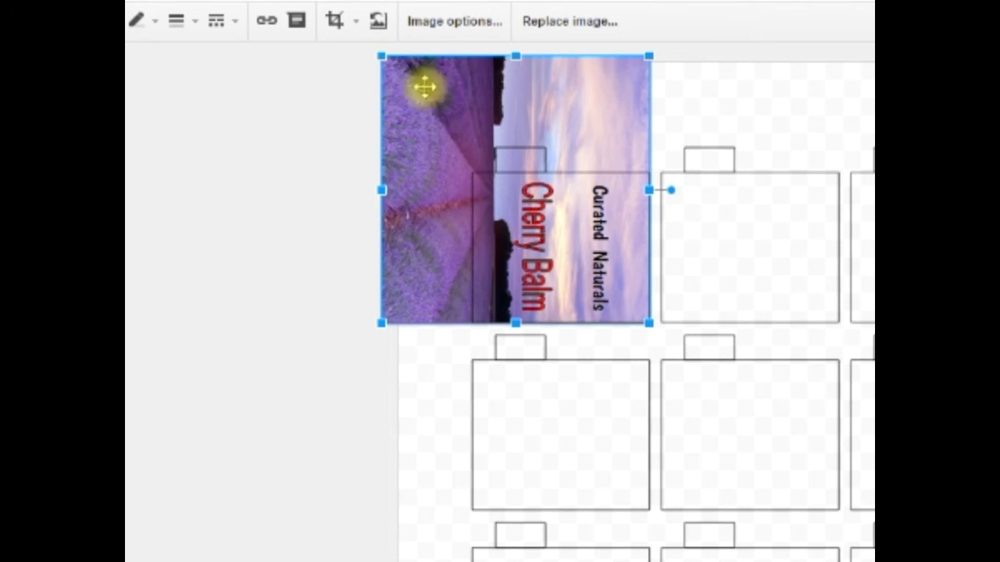
click(534, 91)
mouse_move(535, 91)
mouse_down()
mouse_move(547, 92)
mouse_move(511, 88)
mouse_move(541, 93)
mouse_up()
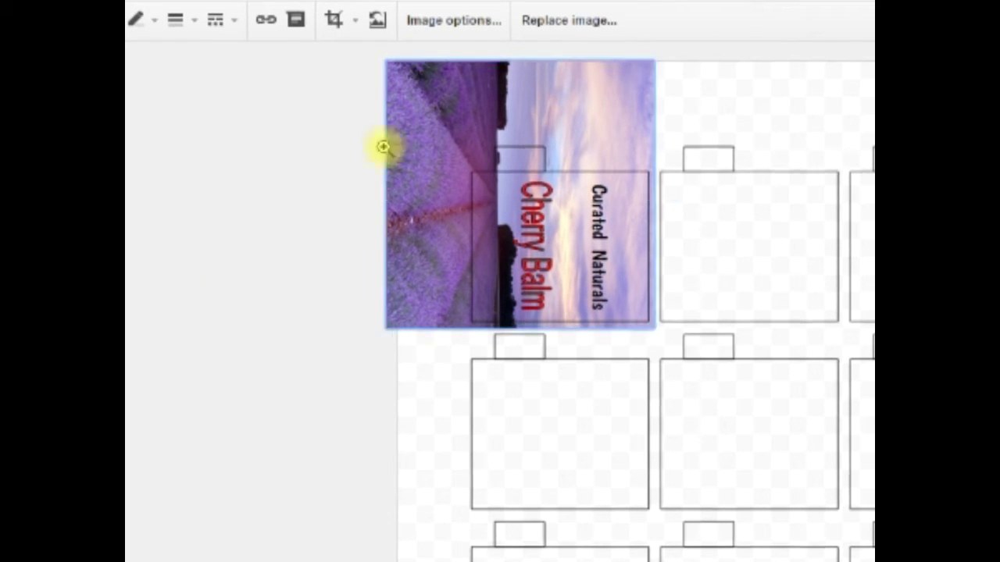
Crop the lavender image from its upper-left corner to just outside the first label's outline and tab
click(556, 150)
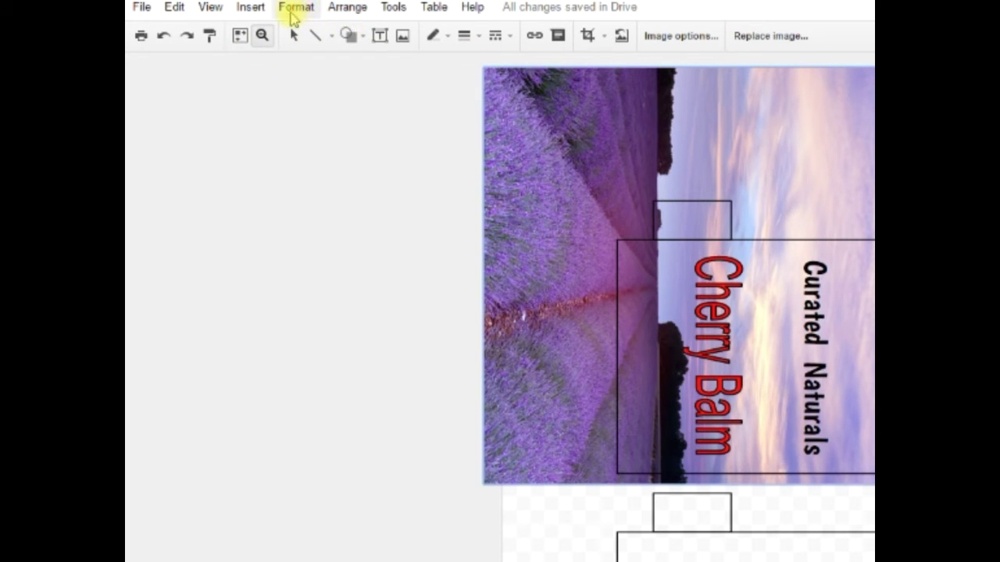
click(295, 9)
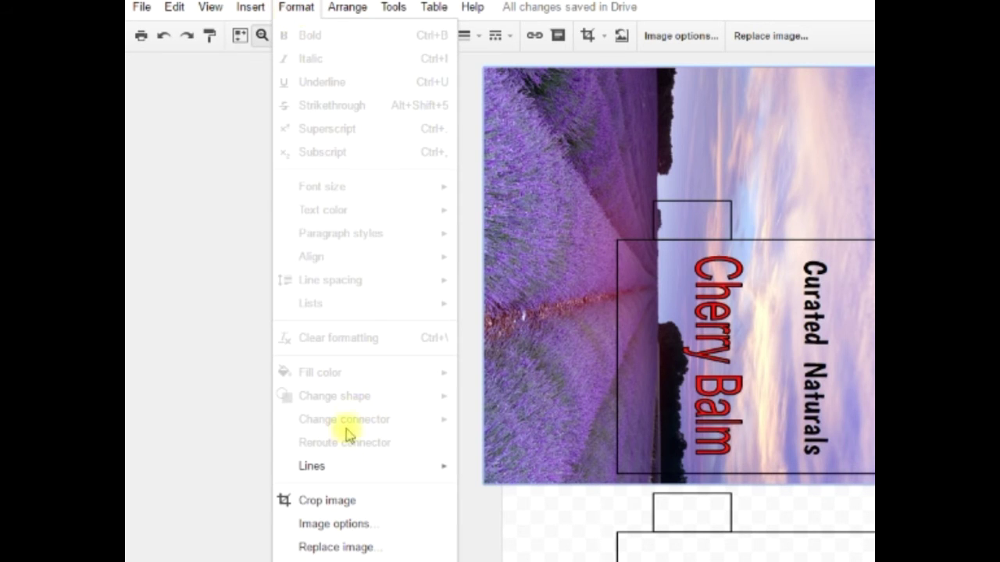
click(338, 501)
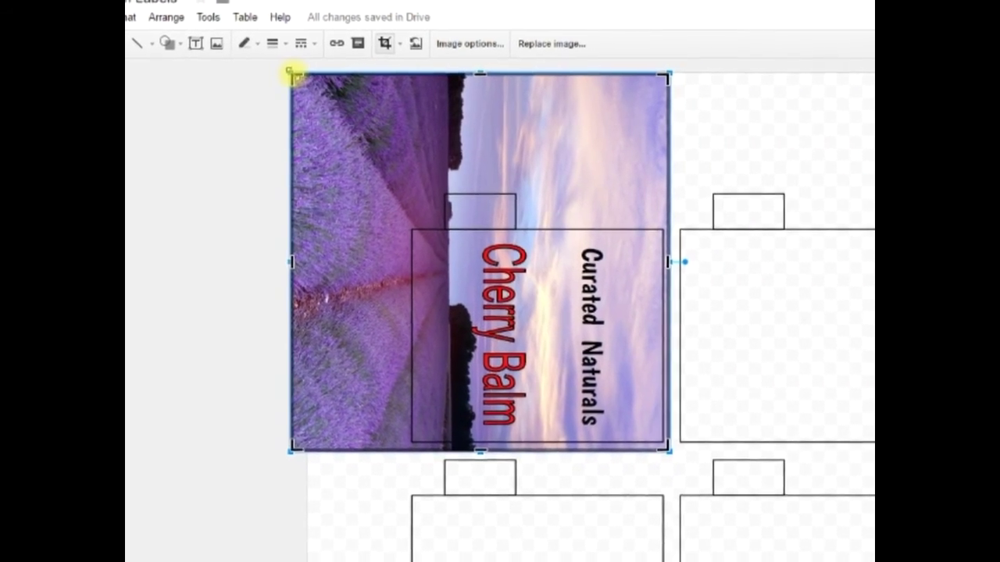
drag(292, 74, 355, 182)
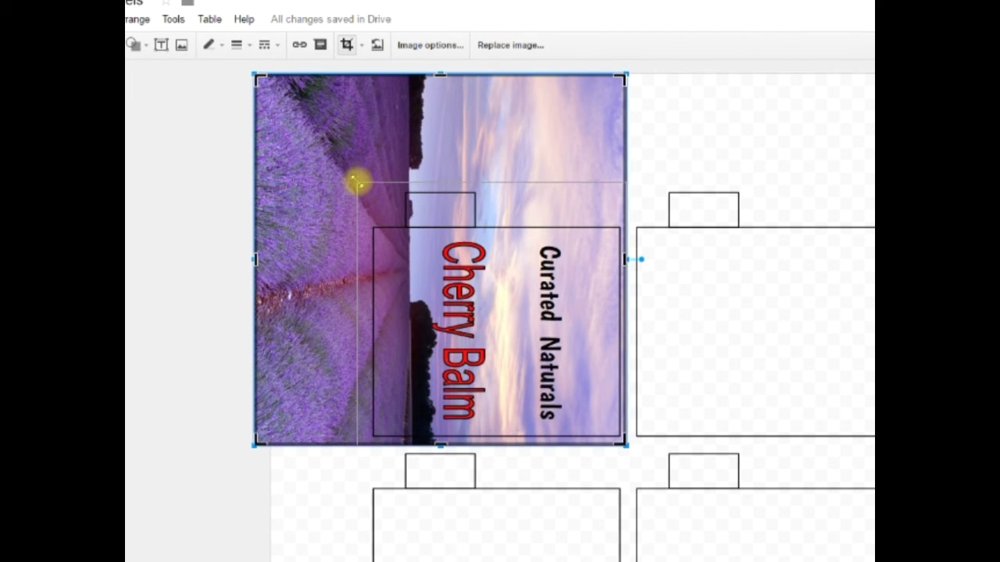
drag(355, 182, 359, 184)
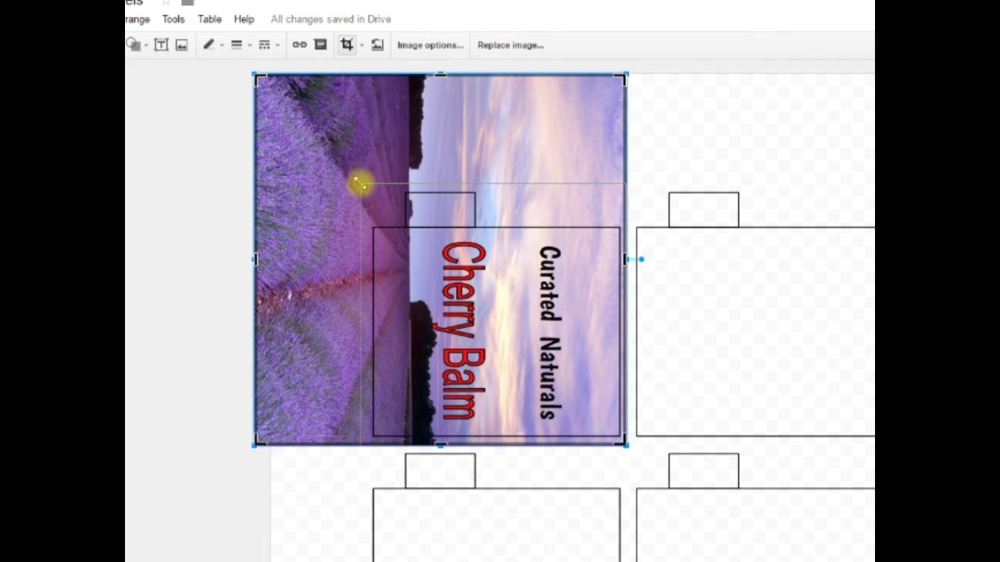
drag(361, 188, 362, 184)
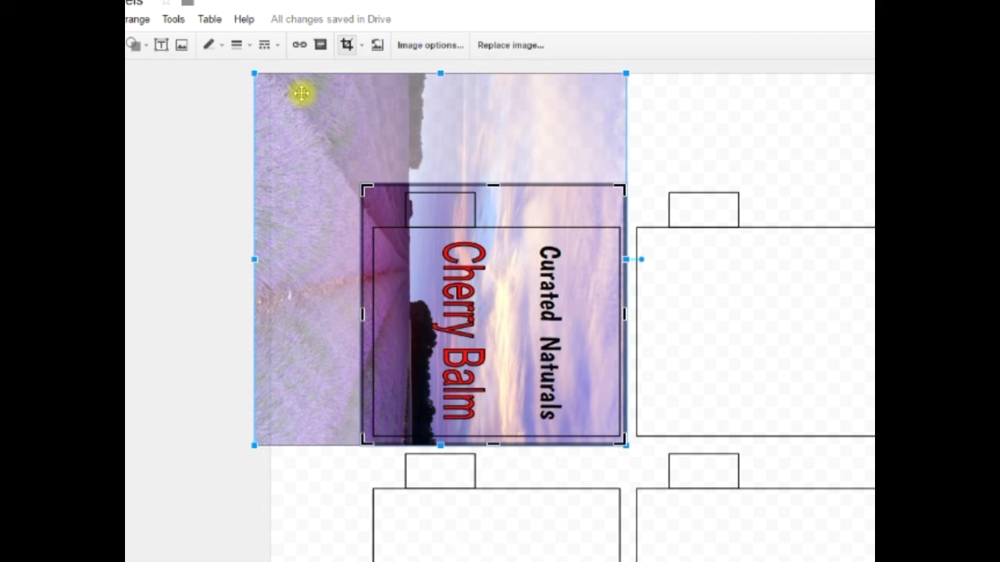
click(302, 94)
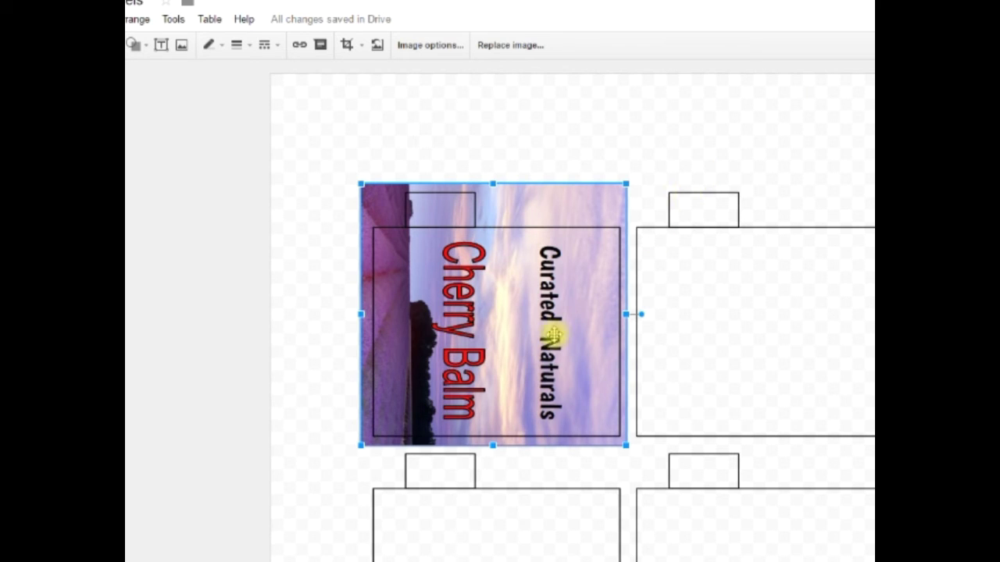
Insert the "logotransparent for video png" image into the drawing by uploading it from the computer
click(466, 321)
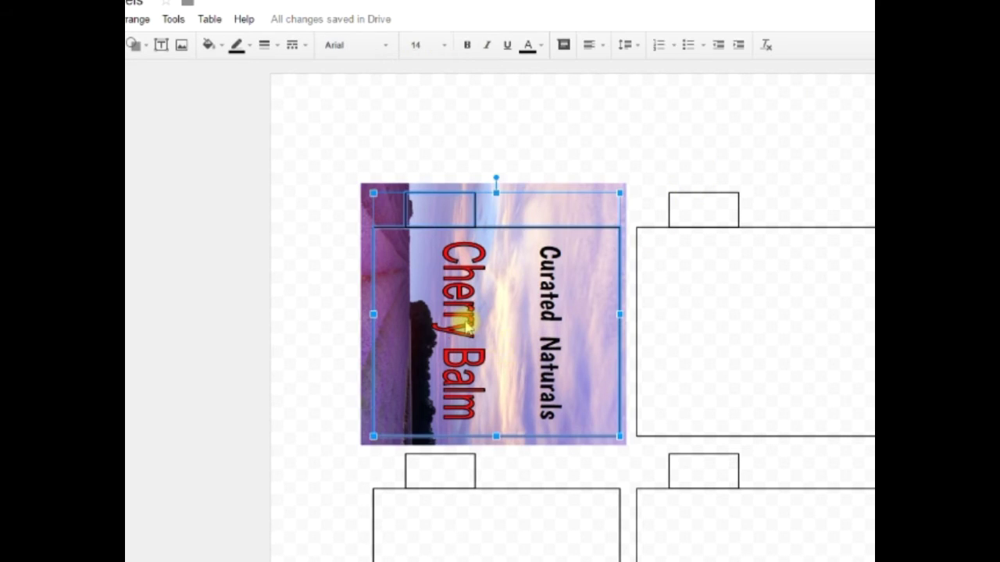
click(396, 192)
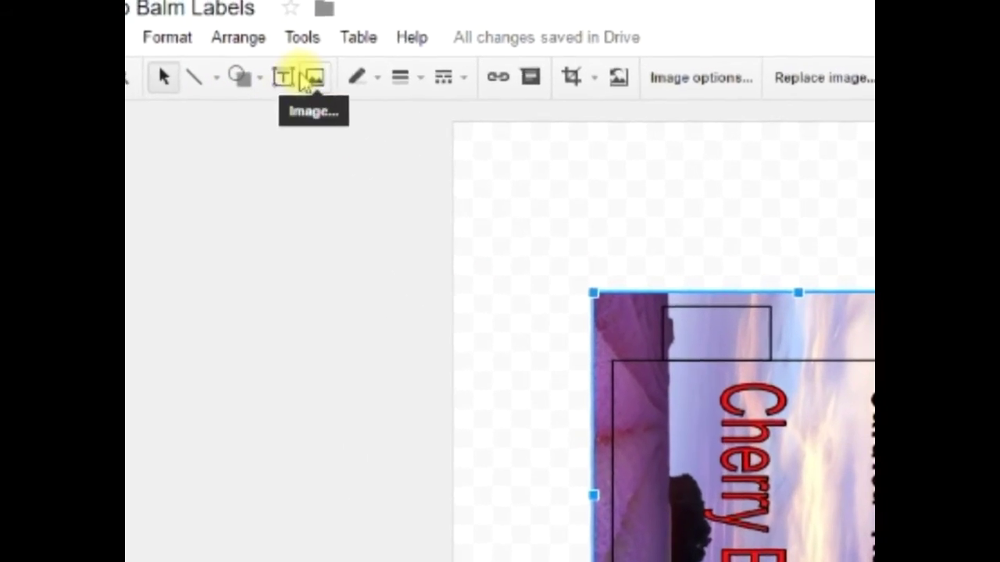
click(313, 78)
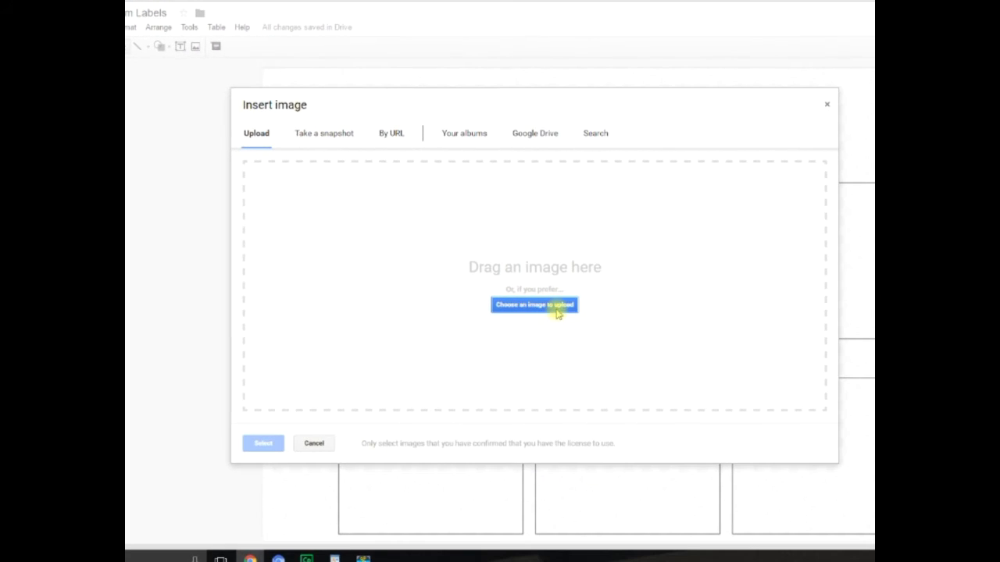
click(557, 309)
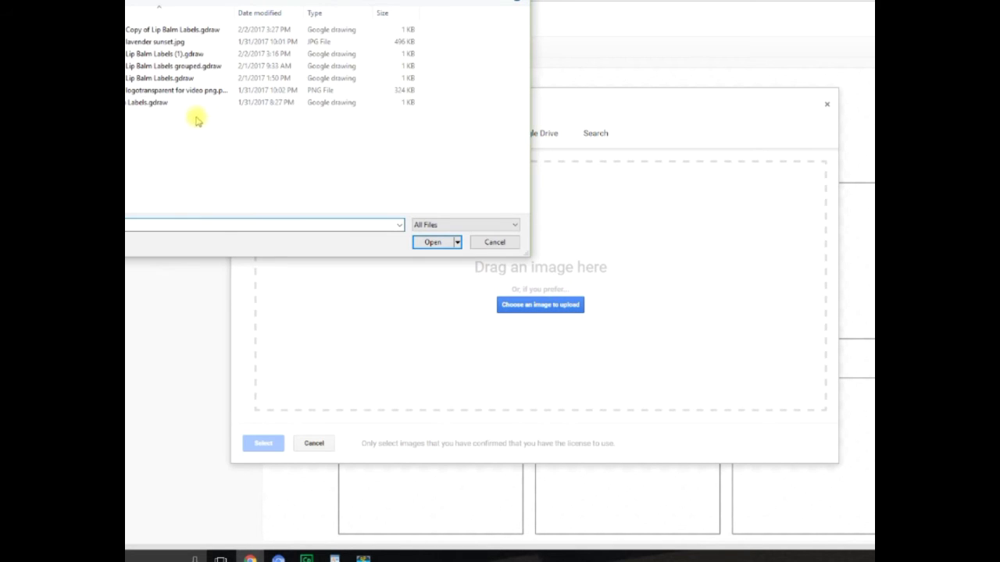
double_click(179, 91)
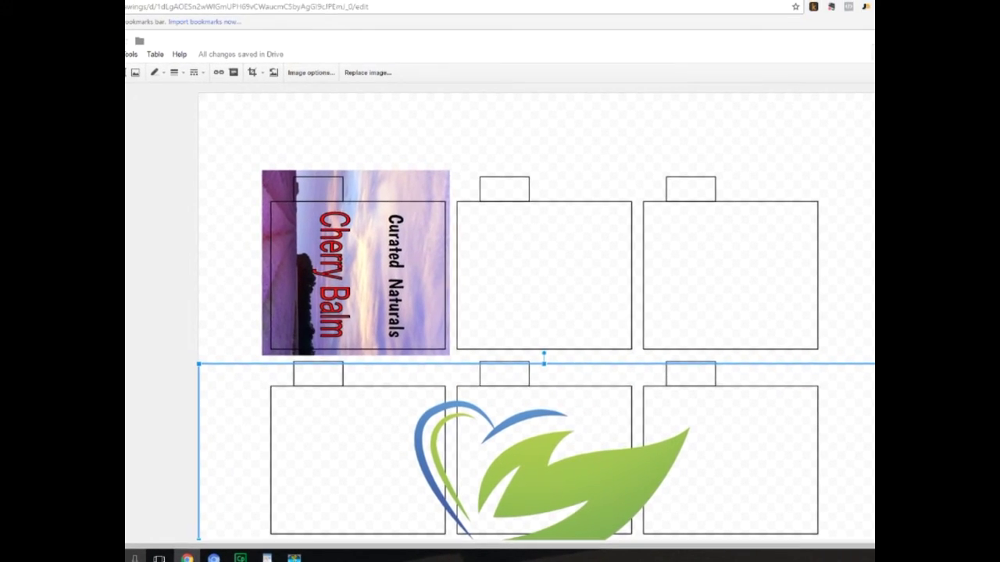
Shrink the Curated Naturals logo proportionally and rotate it 90 degrees clockwise
scroll(500, 351, down, 5)
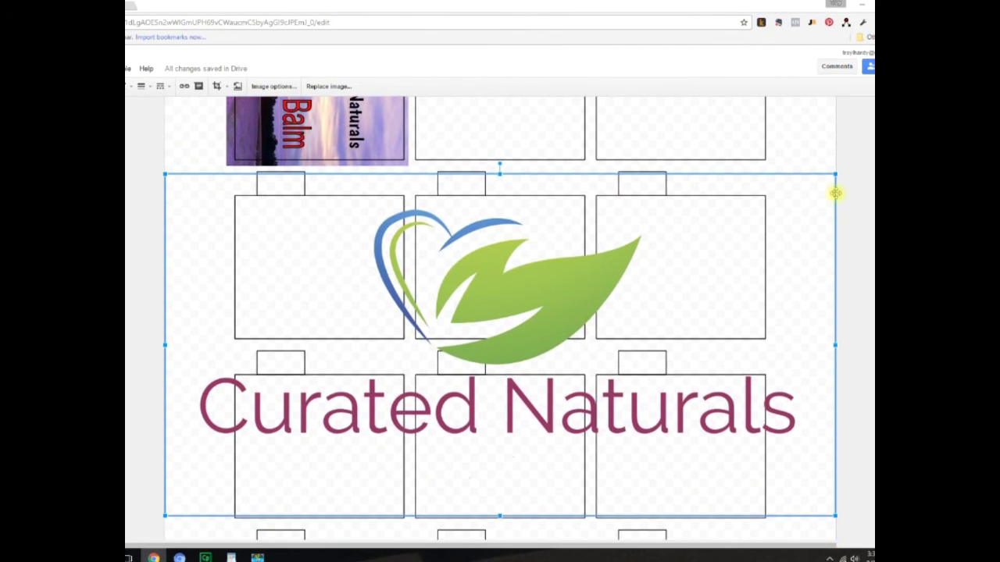
drag(837, 173, 530, 353)
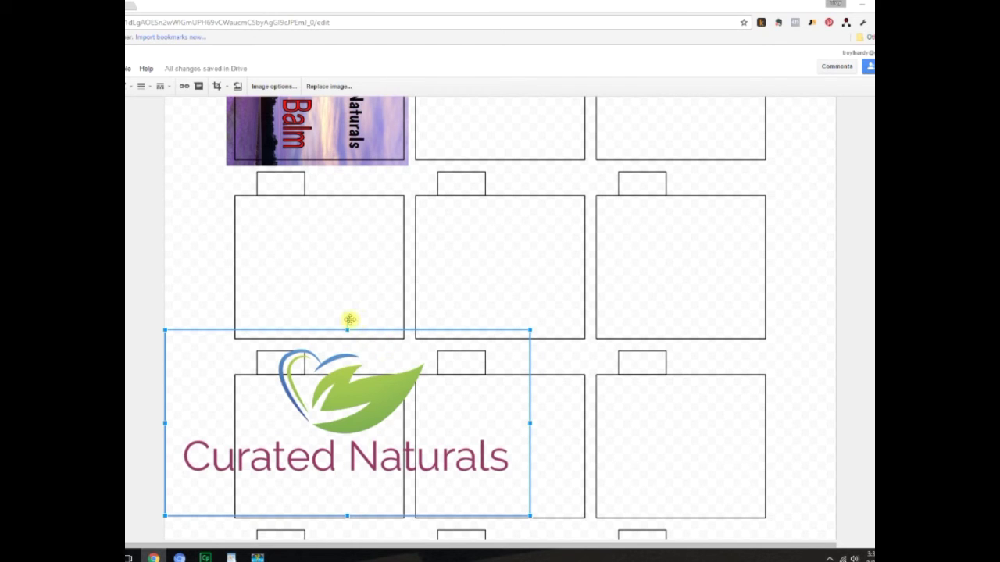
drag(347, 318, 502, 420)
drag(439, 241, 376, 367)
Move the rotated logo up to the first row, across the gap between the first and second labels
drag(312, 476, 414, 228)
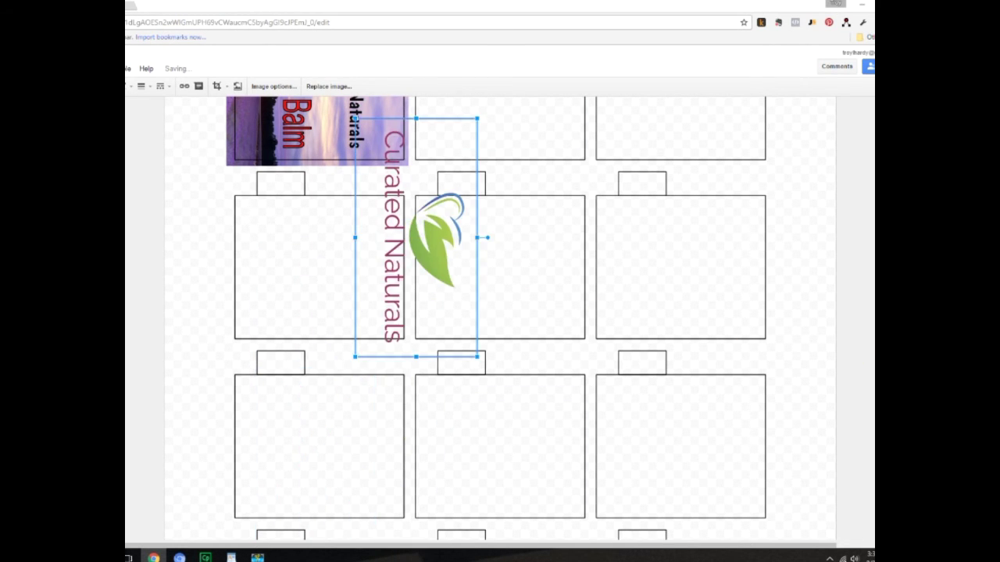
scroll(521, 442, up, 3)
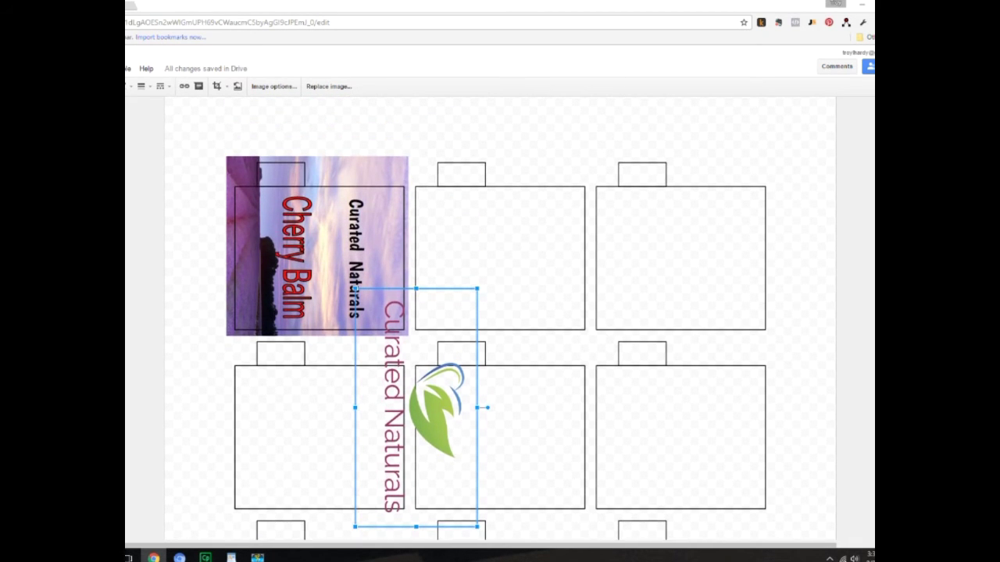
drag(431, 425, 435, 276)
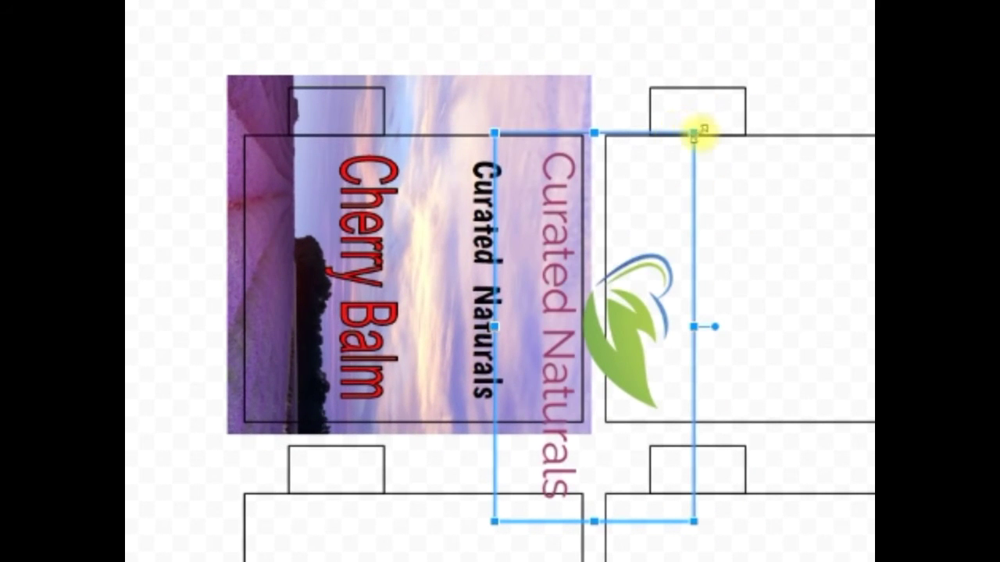
Shrink the logo until it fits within the first label's height, and set it aside over the second label
click(695, 133)
drag(695, 133, 643, 228)
drag(599, 387, 486, 283)
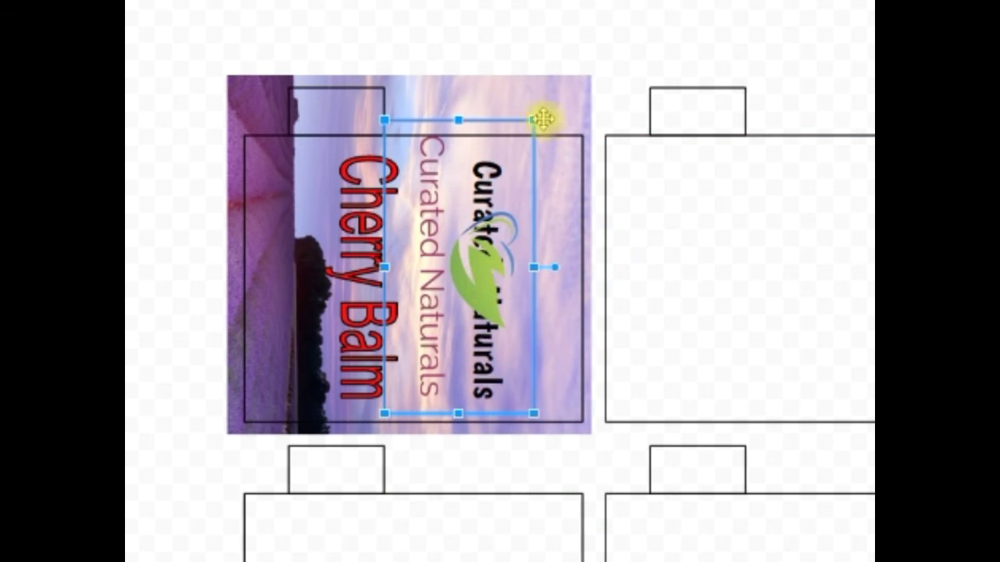
mouse_move(533, 117)
mouse_down()
mouse_move(513, 134)
mouse_move(525, 135)
mouse_up()
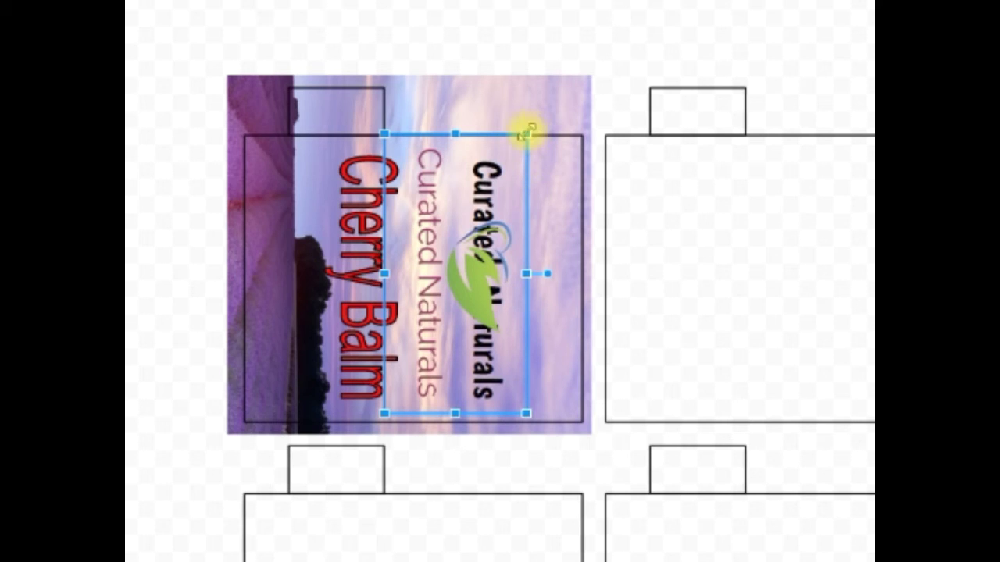
drag(526, 133, 518, 148)
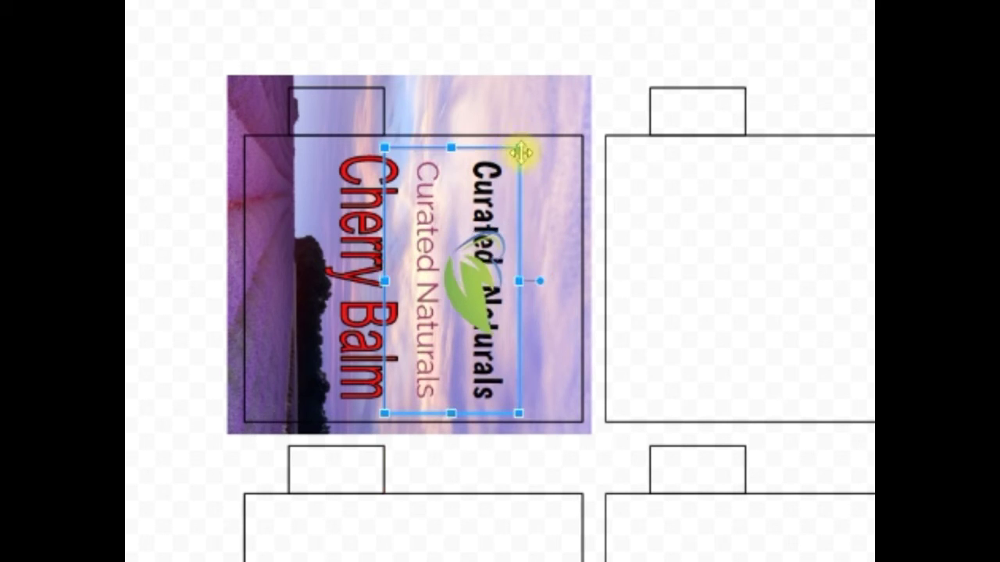
drag(459, 287, 842, 170)
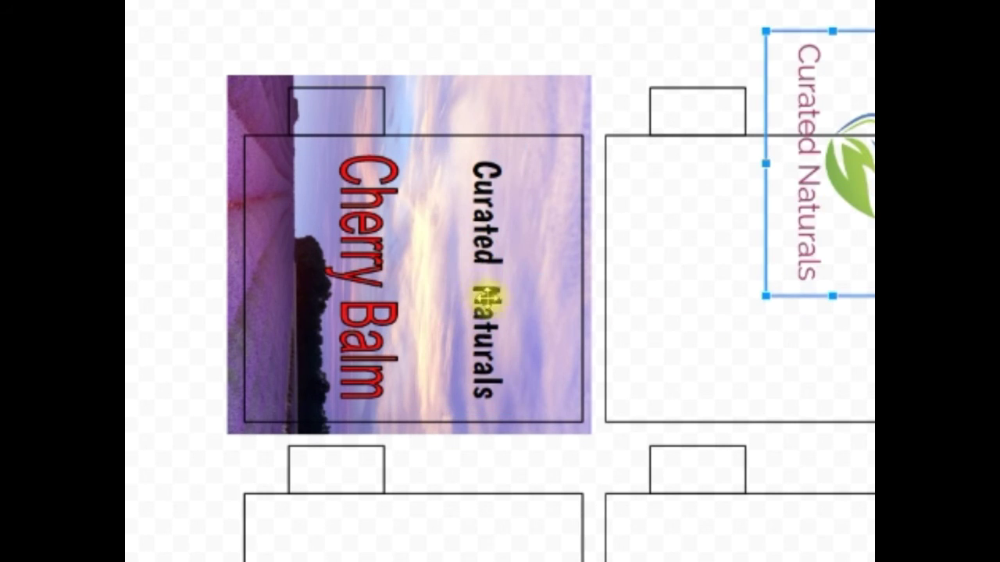
Send the first label's outline with its tab to the back, behind the lavender image
click(496, 252)
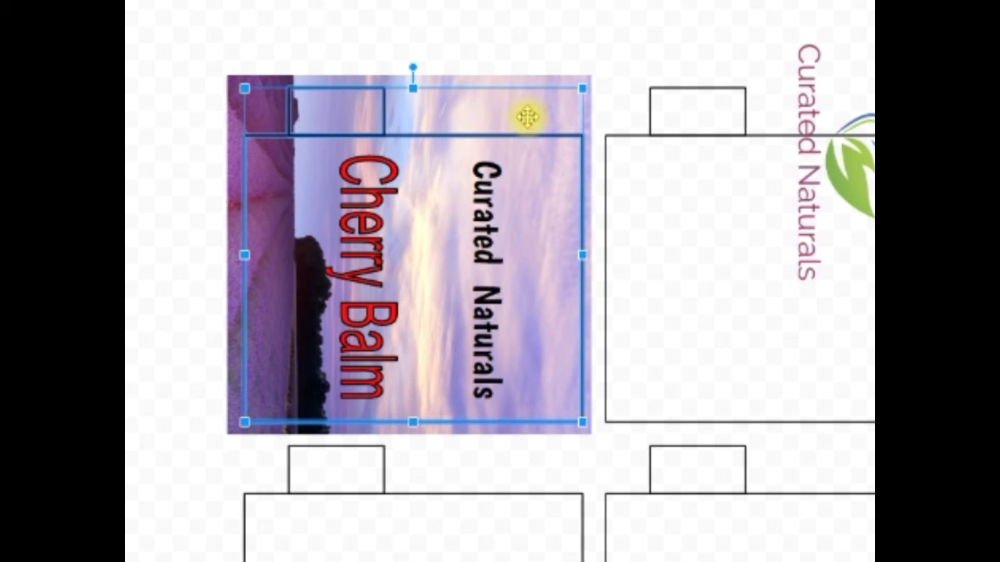
click(541, 83)
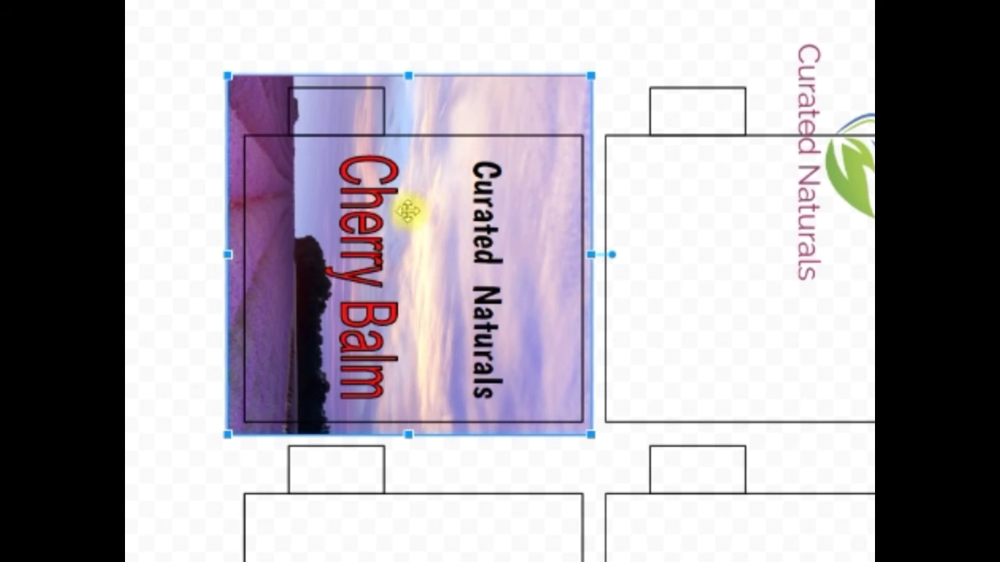
click(487, 193)
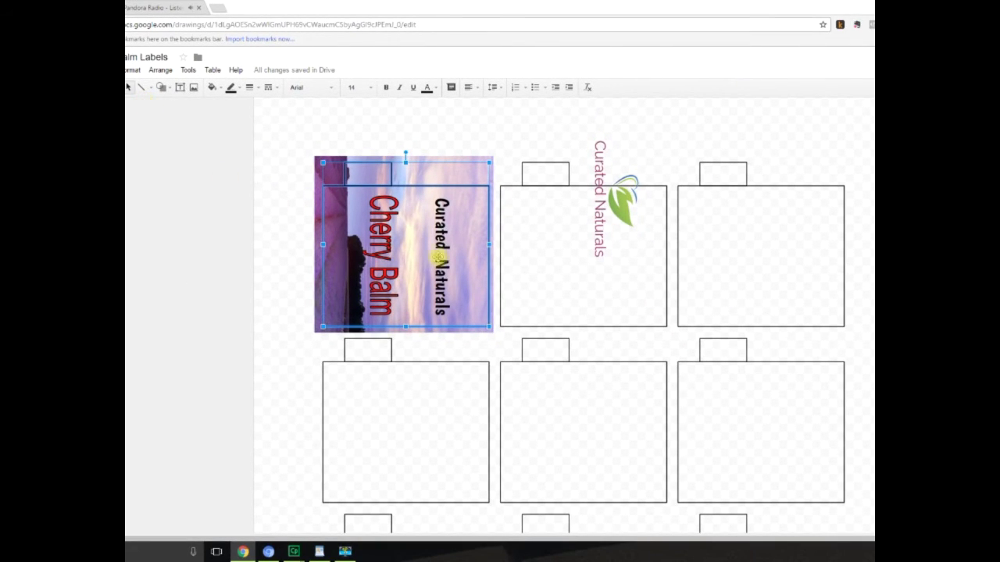
click(161, 71)
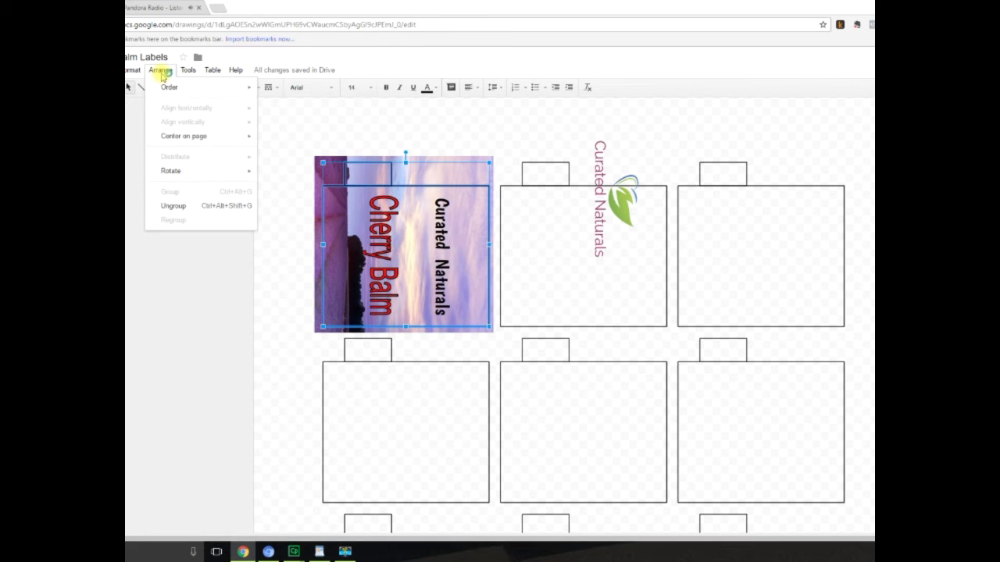
mouse_move(208, 86)
click(299, 134)
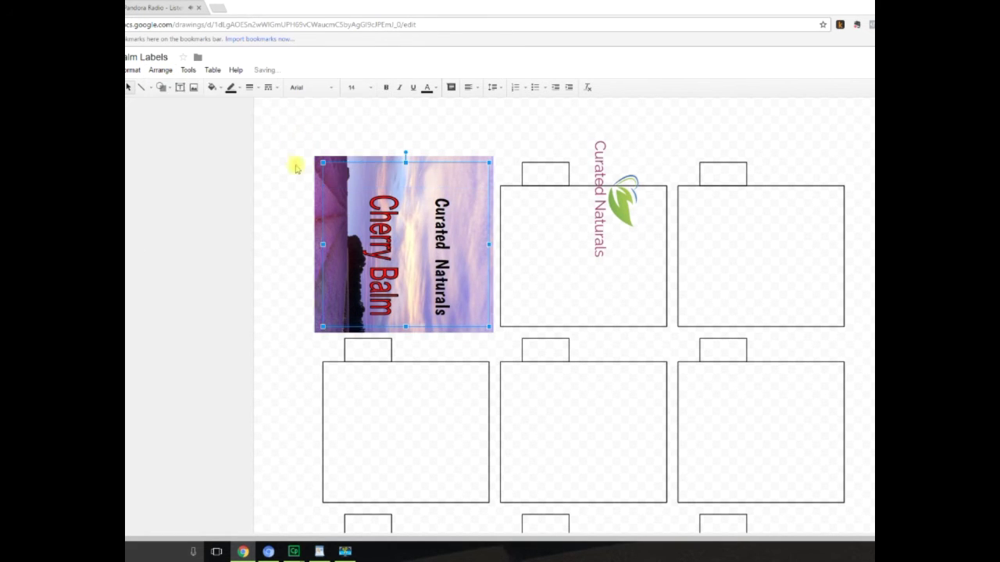
click(288, 182)
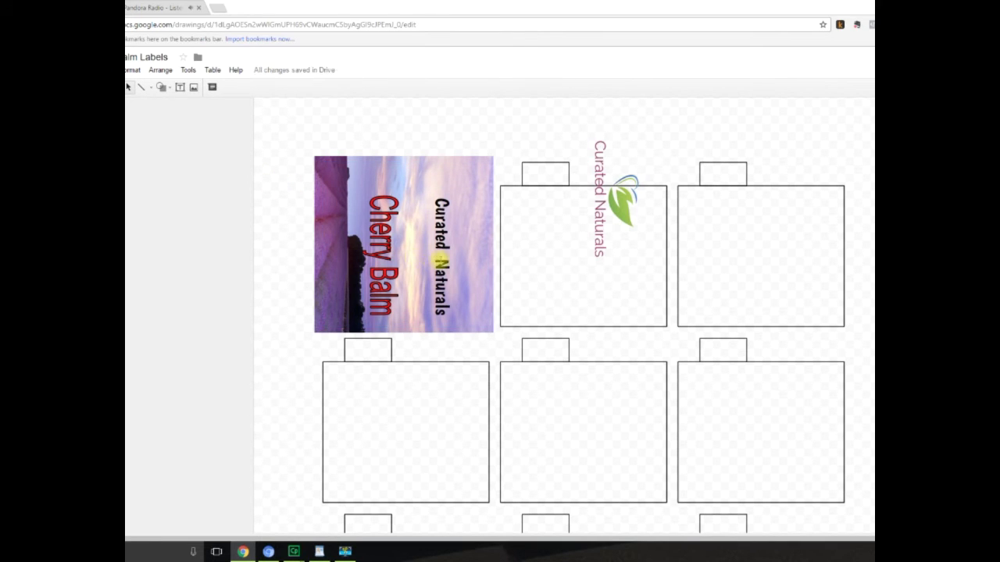
Delete the black Curated Naturals text from the first label and send the lavender background image to the back
click(439, 268)
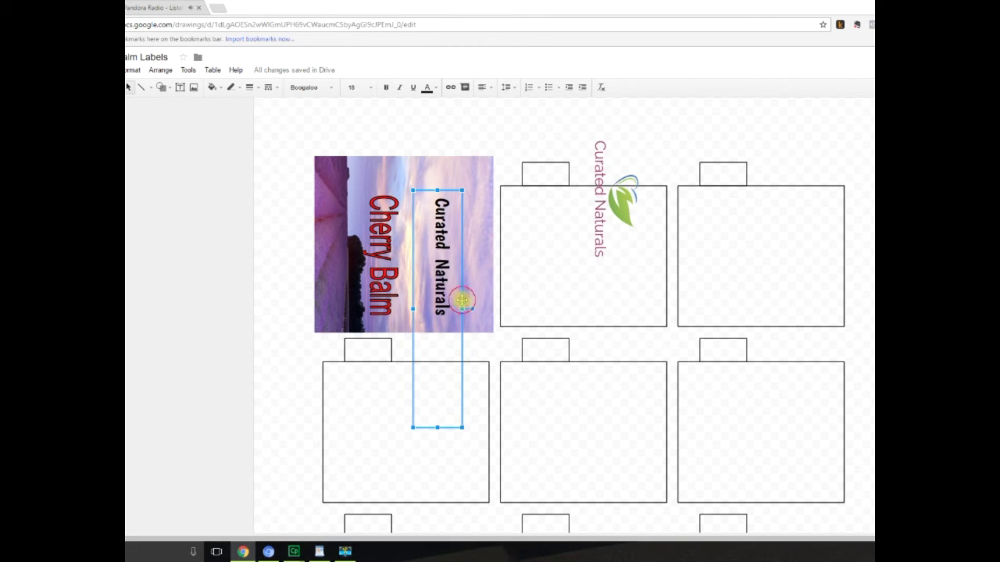
key(Delete)
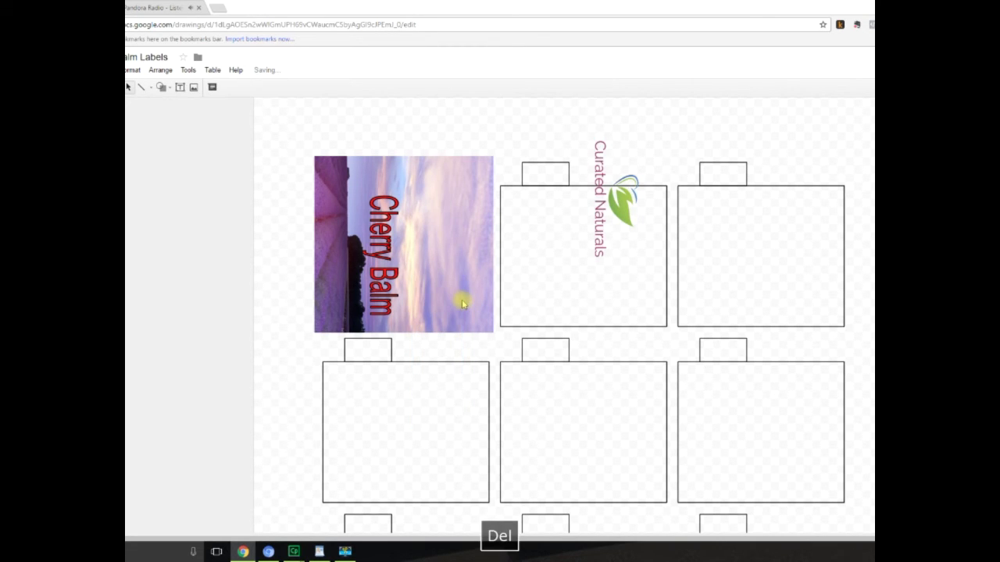
click(410, 165)
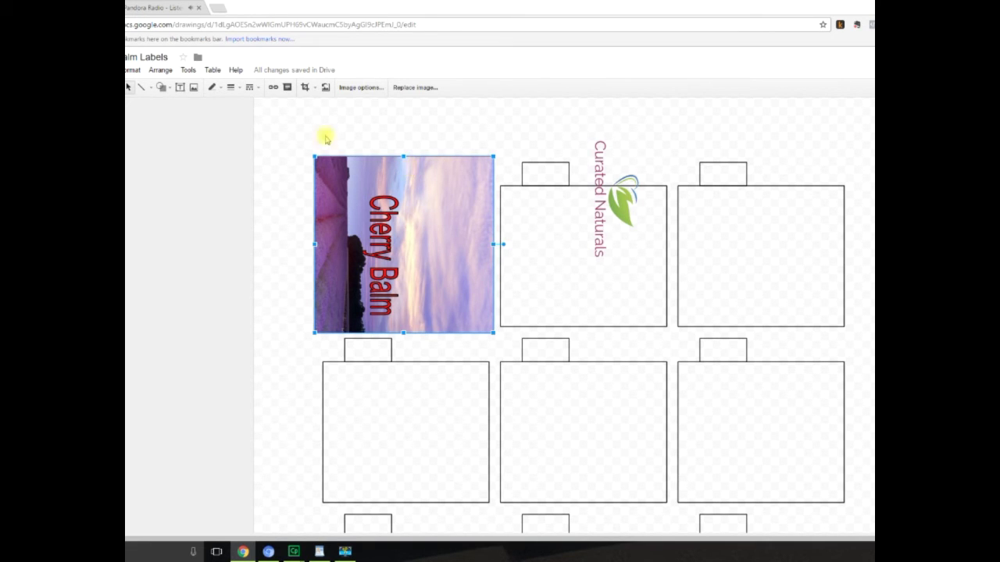
click(159, 70)
mouse_move(202, 90)
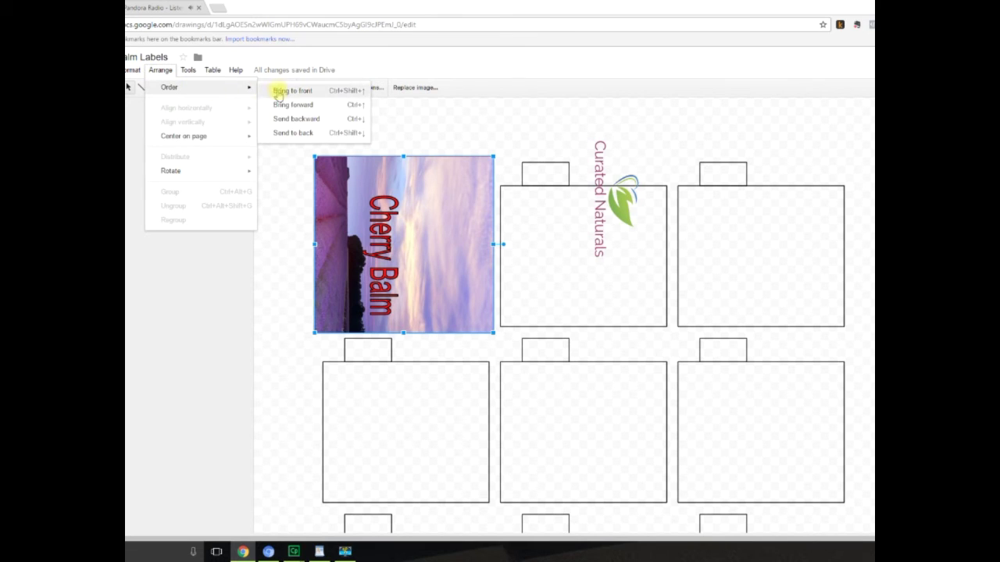
click(305, 131)
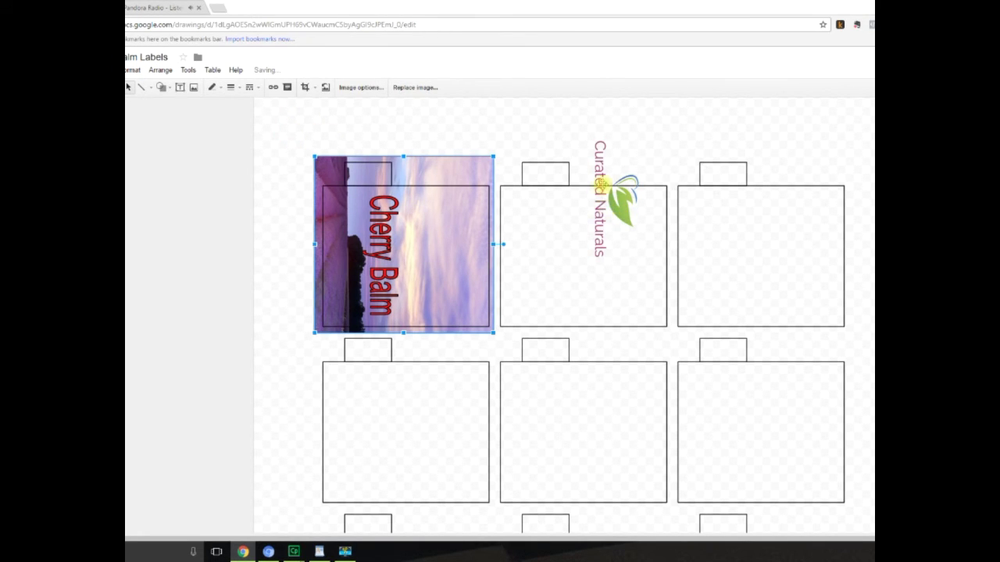
Place the Curated Naturals logo inside the first label, beside the Cherry Balm text
click(602, 182)
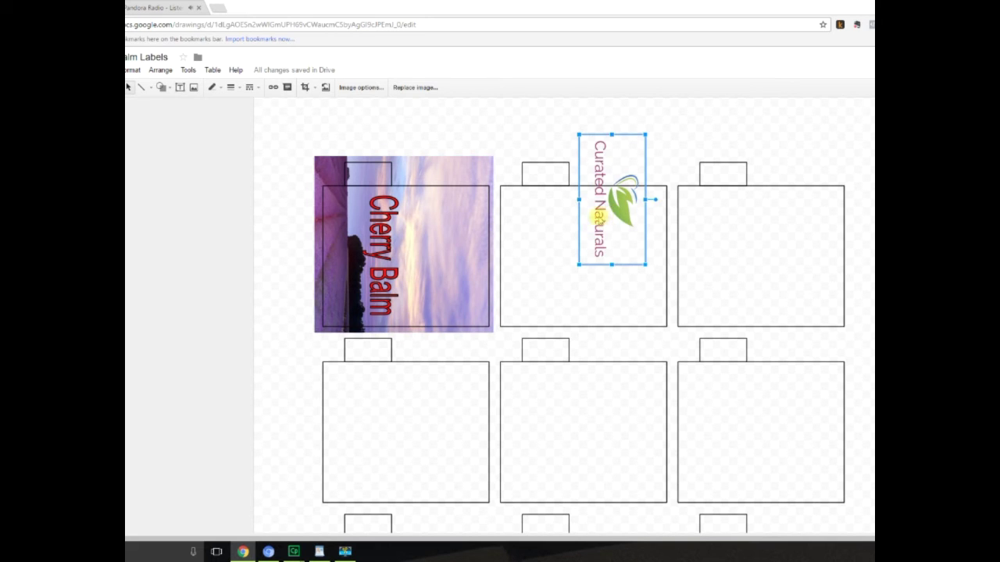
drag(623, 205, 455, 261)
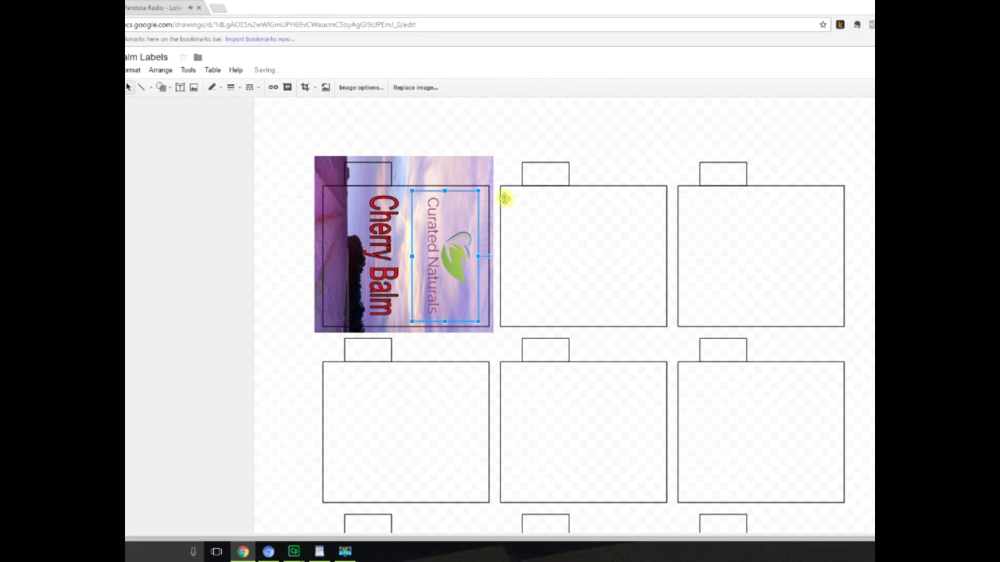
click(600, 143)
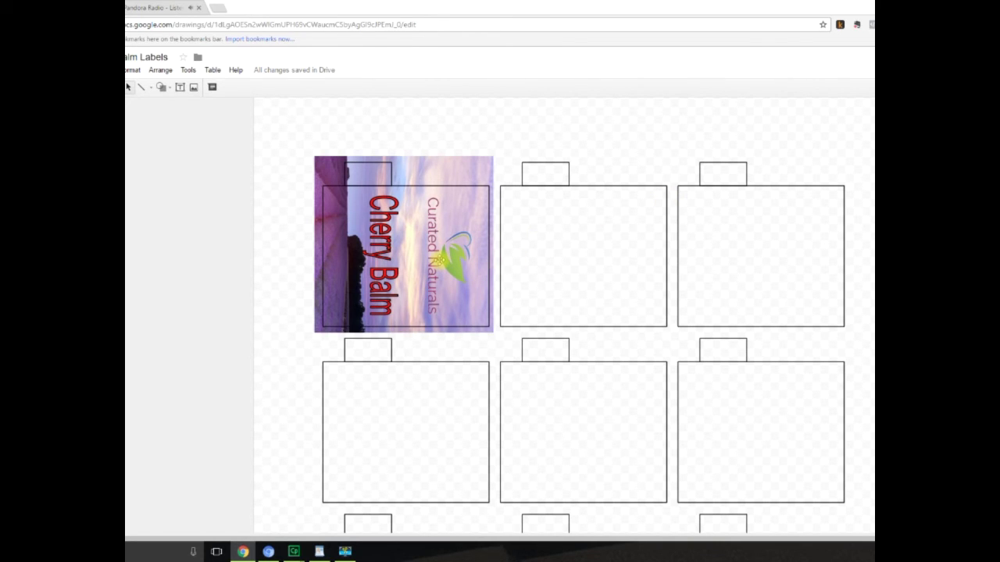
click(441, 260)
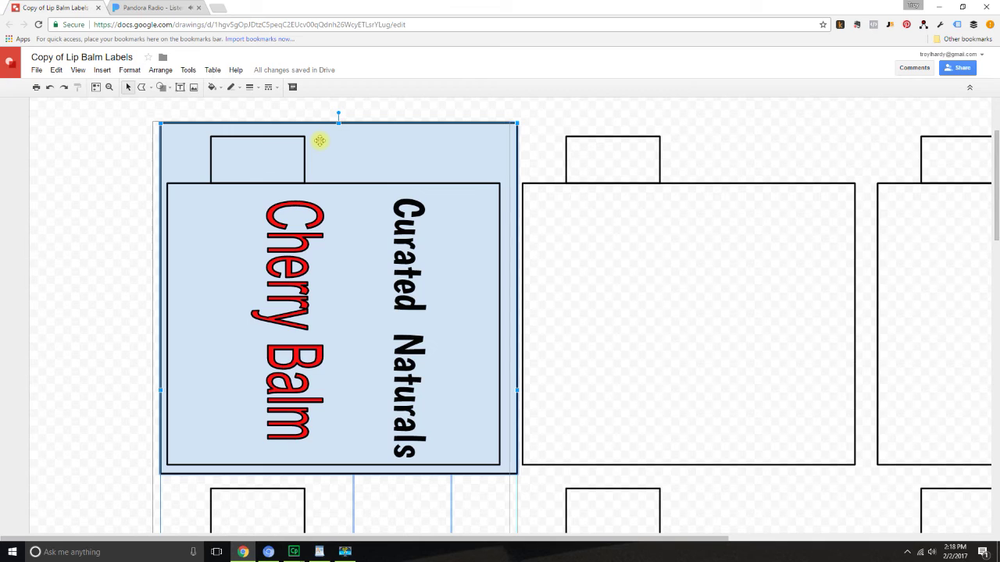
Position the grouped blue Cherry Balm design over the first label, then copy and paste it
drag(320, 141, 320, 141)
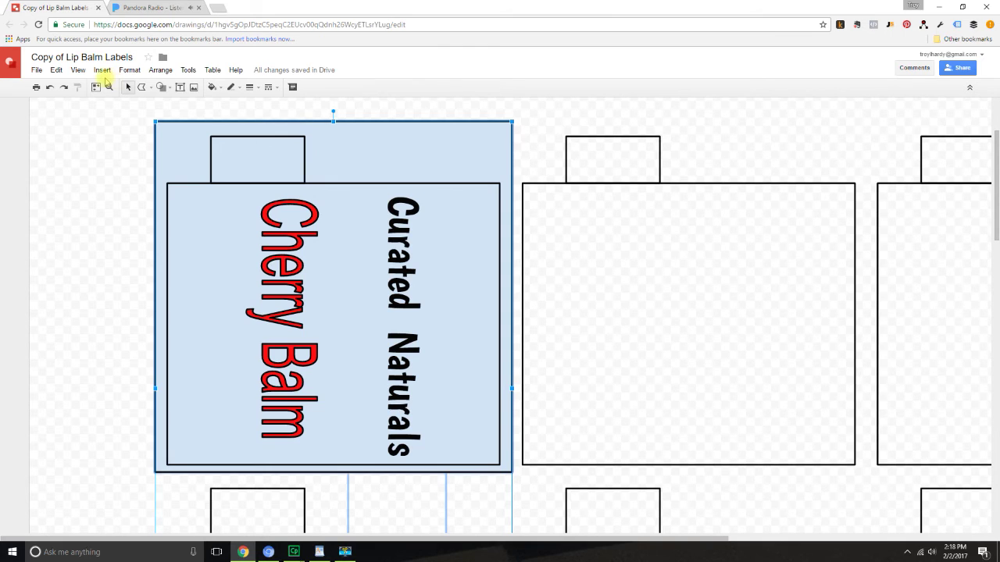
click(57, 70)
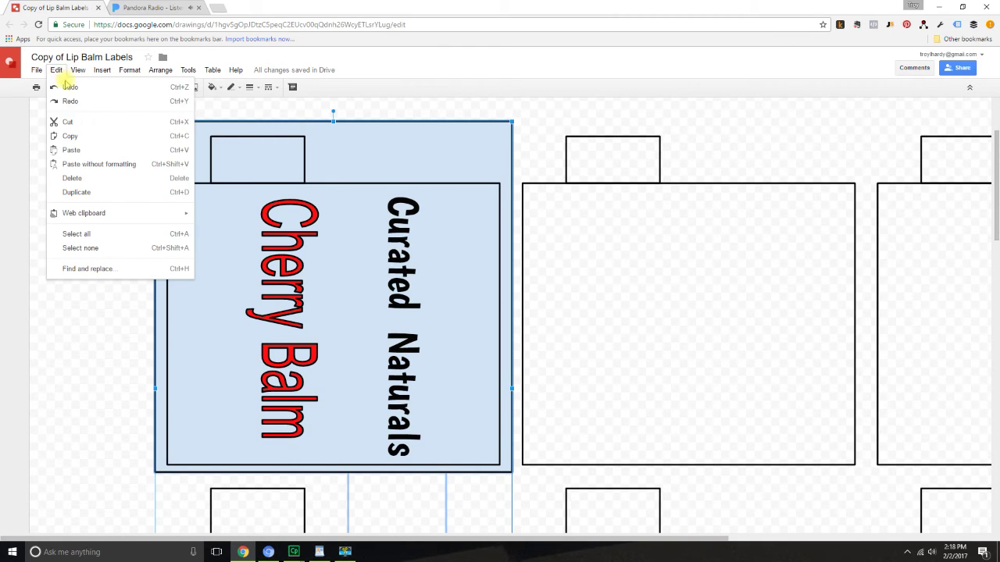
click(69, 136)
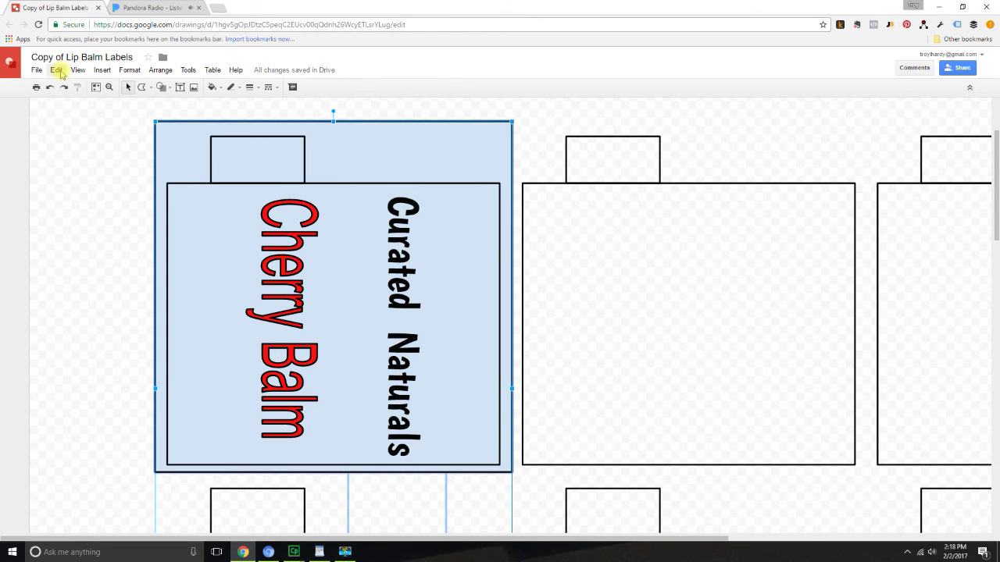
click(58, 71)
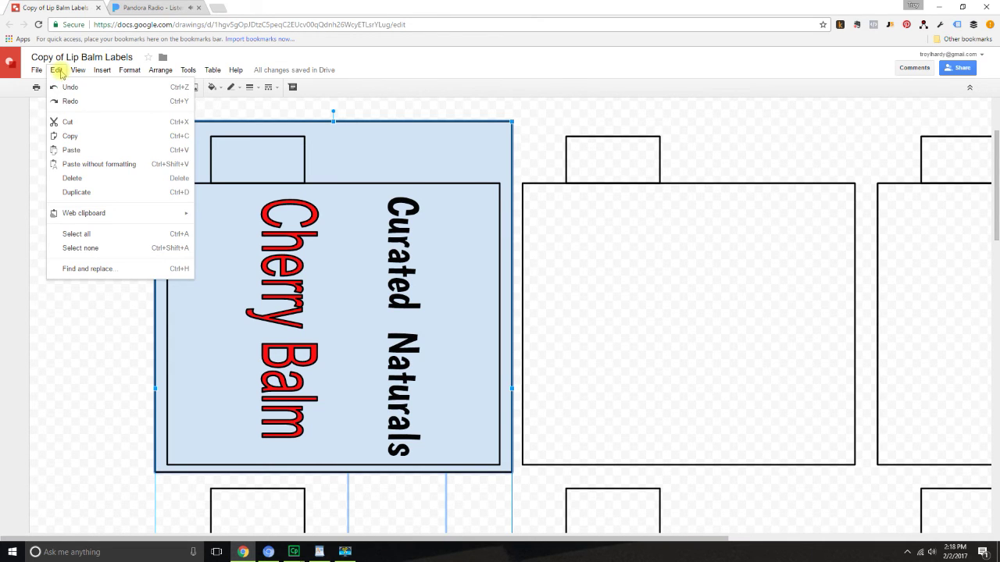
click(72, 150)
scroll(763, 287, up, 2)
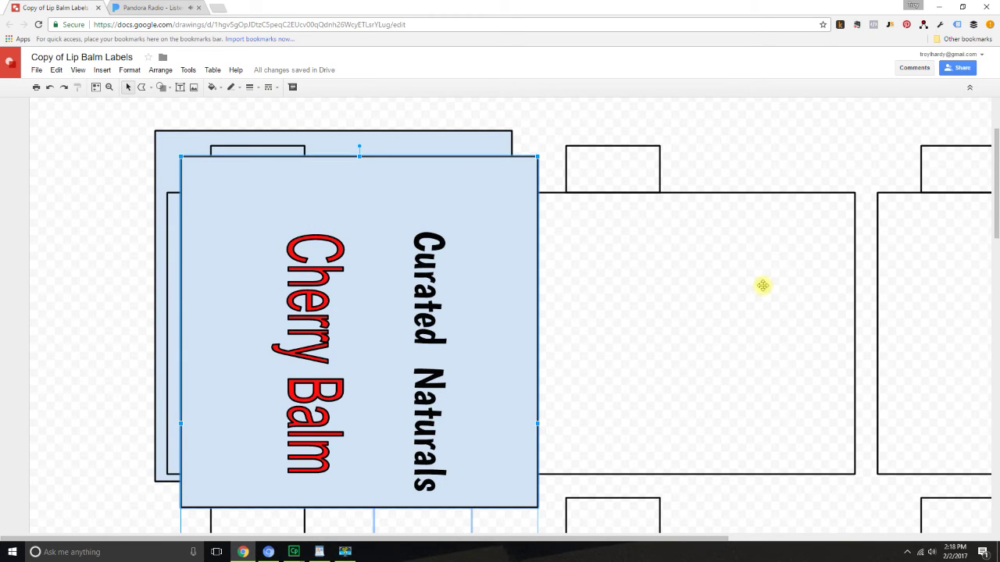
key(ctrl+v)
scroll(763, 286, down, 2)
scroll(762, 286, up, 3)
scroll(762, 284, down, 2)
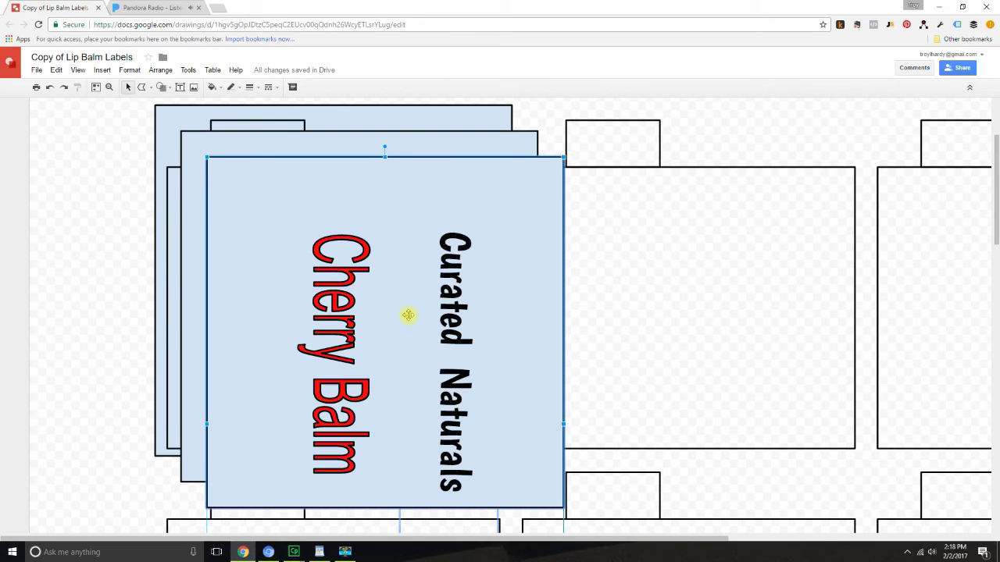
drag(407, 315, 752, 538)
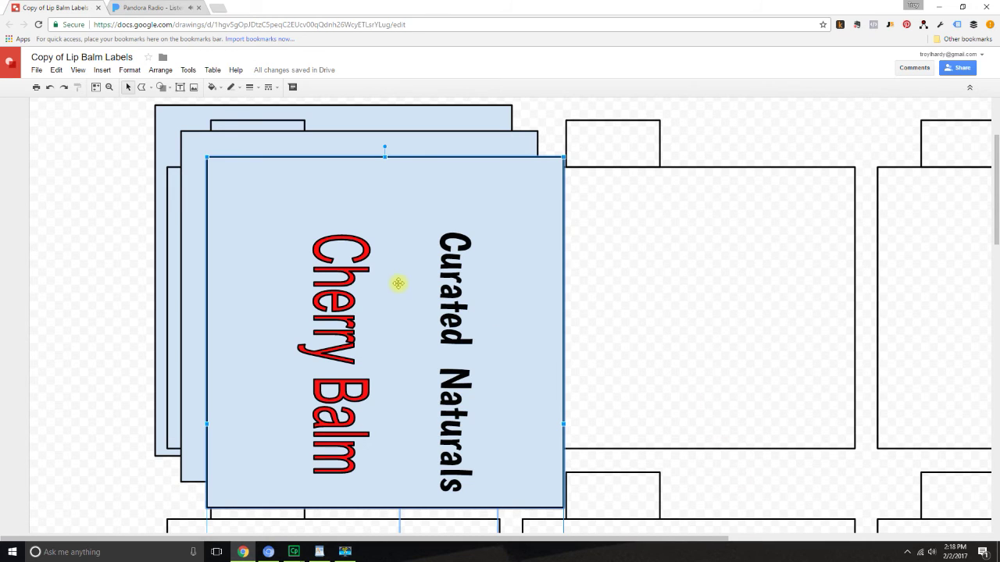
key(Delete)
Move the pasted design over the second label, level with the first one, and send it backward one layer
drag(364, 276, 724, 274)
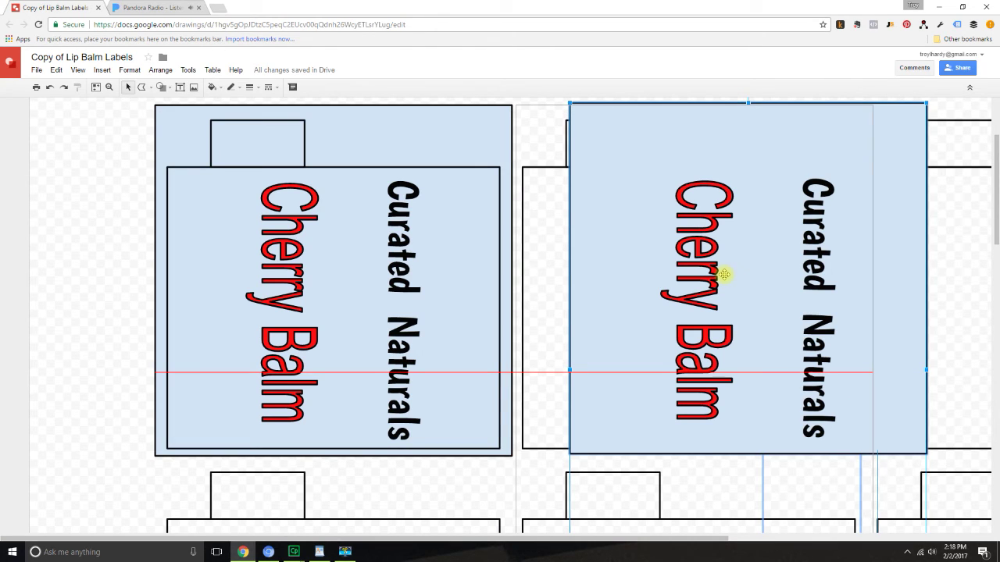
drag(724, 274, 724, 277)
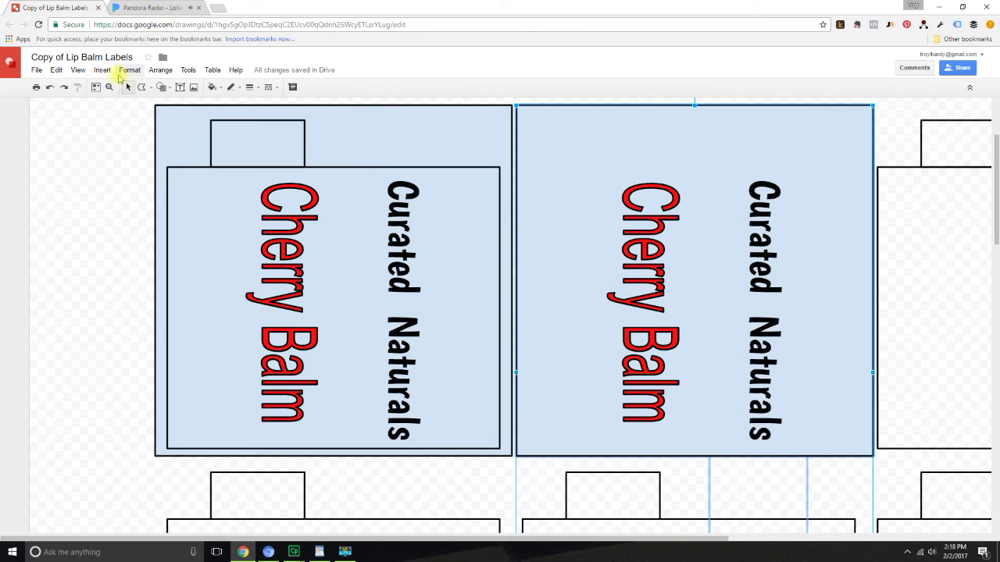
click(160, 71)
mouse_move(166, 87)
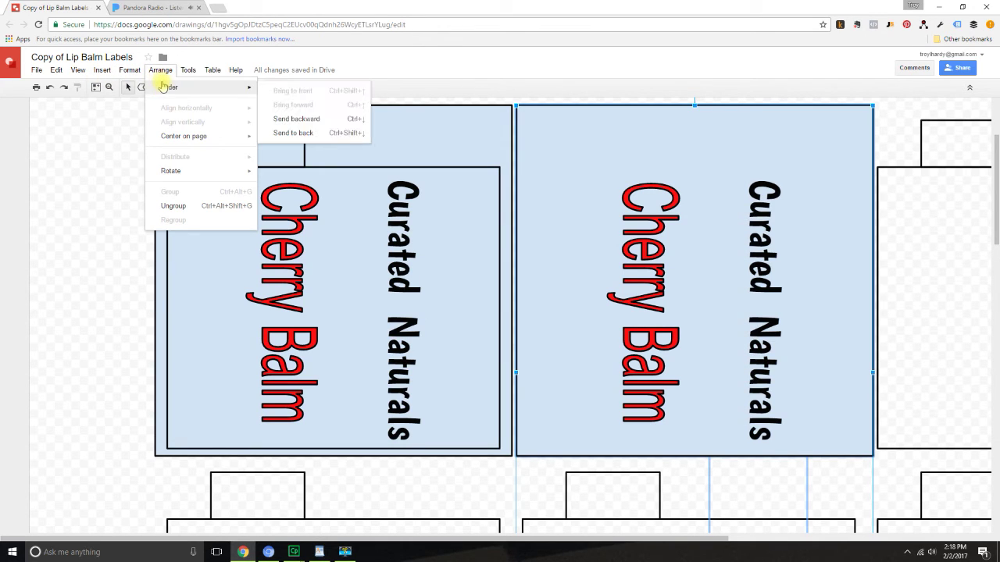
click(294, 120)
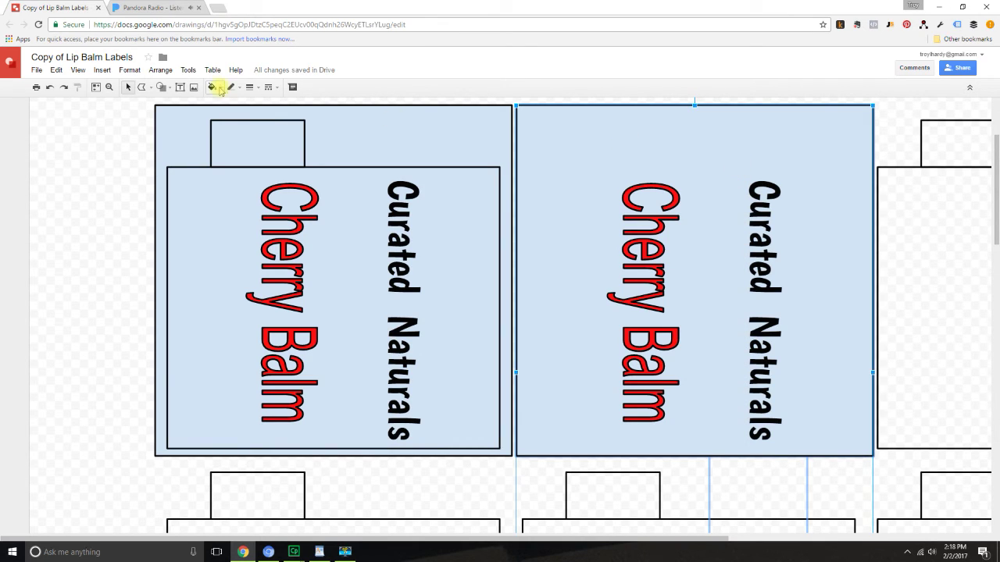
Send the second label's blue design to the back, behind the label outline and its tab
click(79, 74)
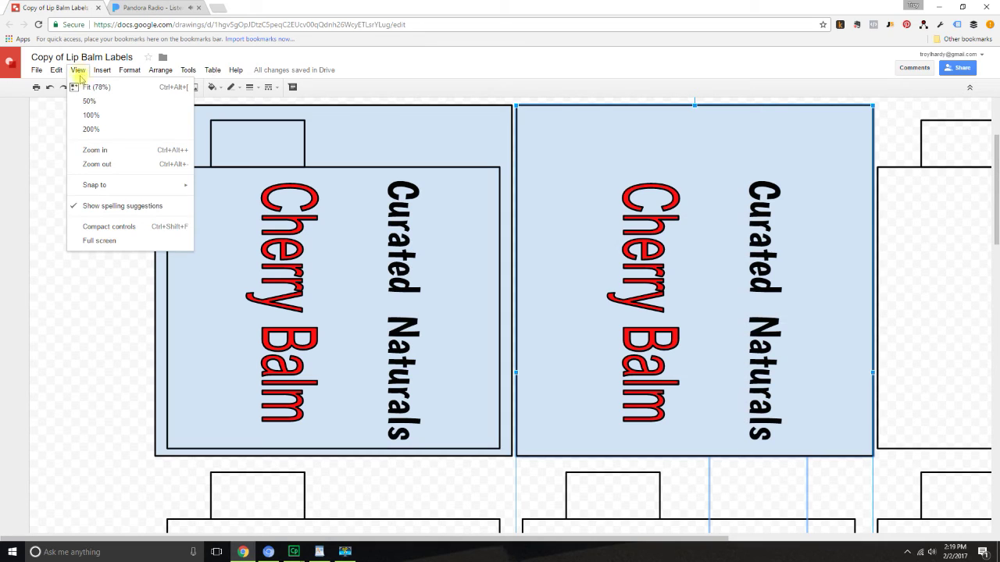
click(83, 109)
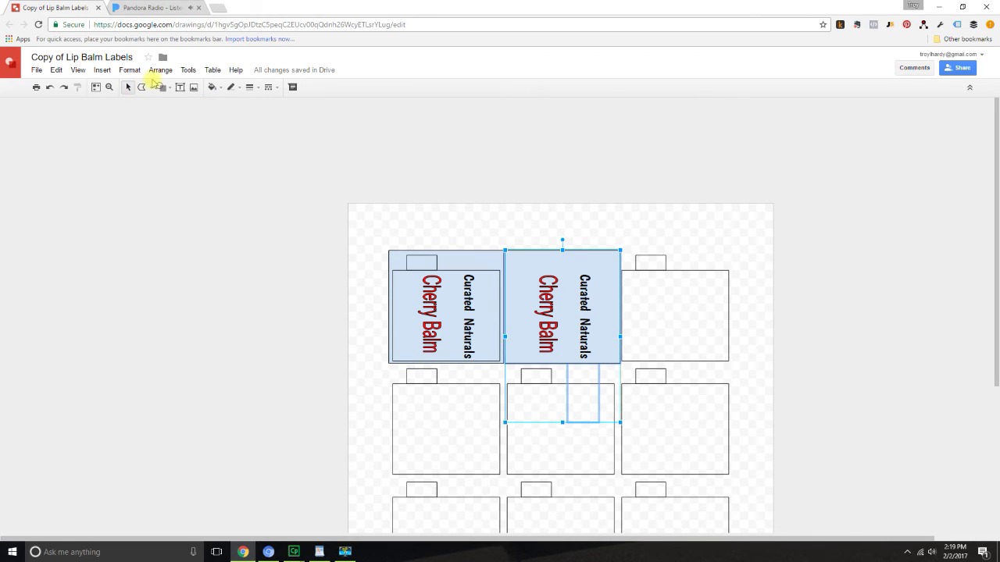
click(159, 72)
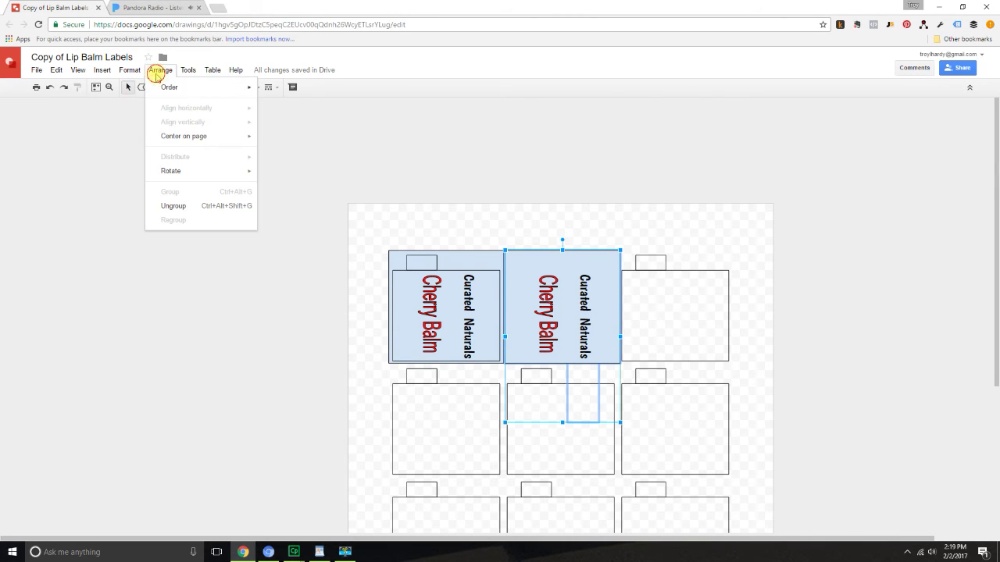
mouse_move(192, 87)
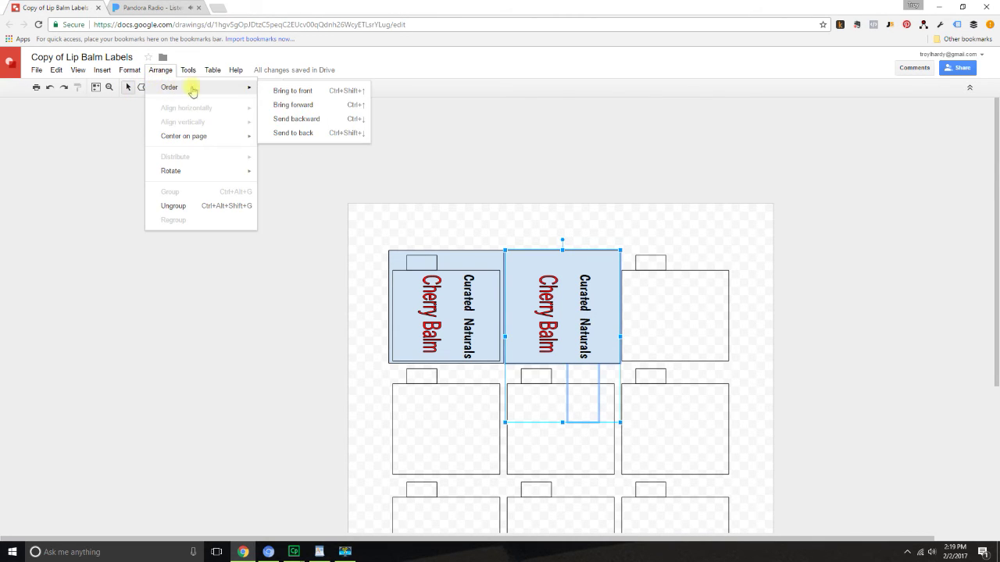
click(304, 133)
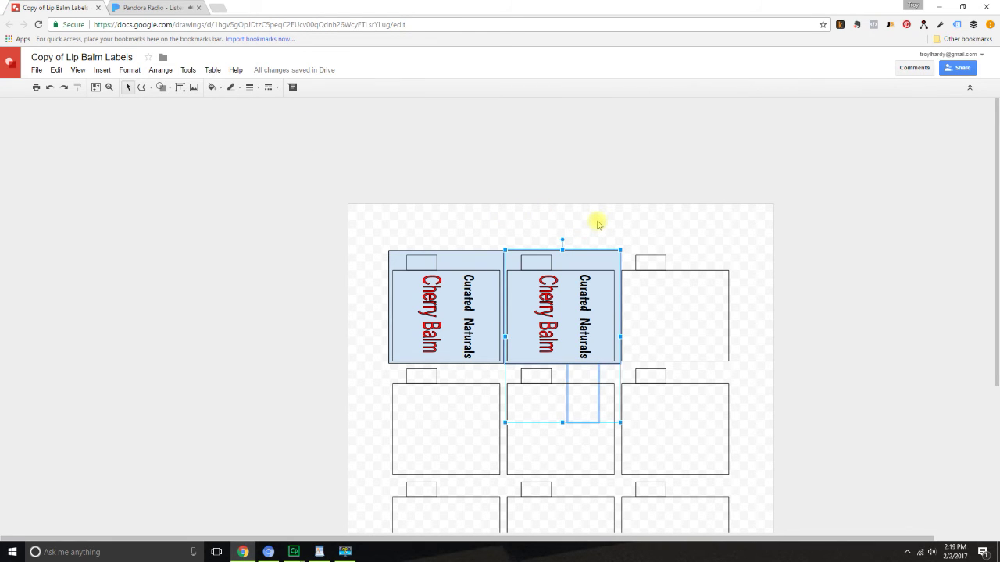
Paste another copy of the Cherry Balm design over the third label and send it to the back
key(ctrl+v)
drag(479, 333, 686, 305)
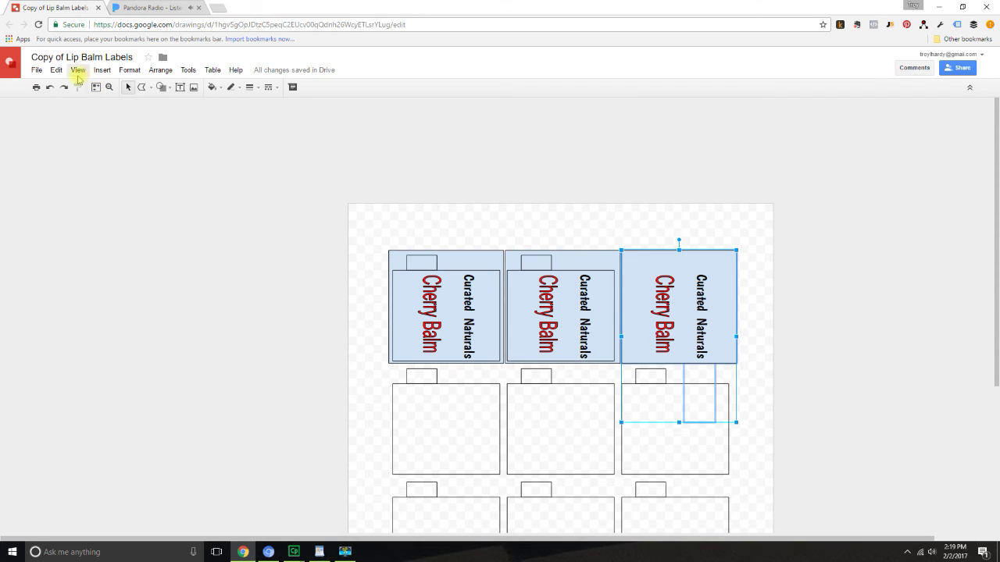
click(160, 70)
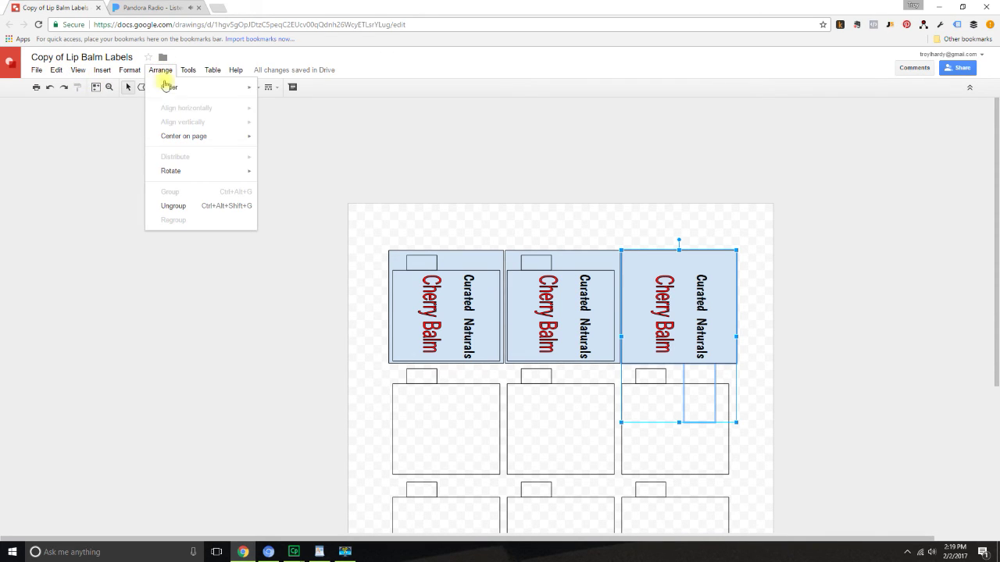
mouse_move(193, 72)
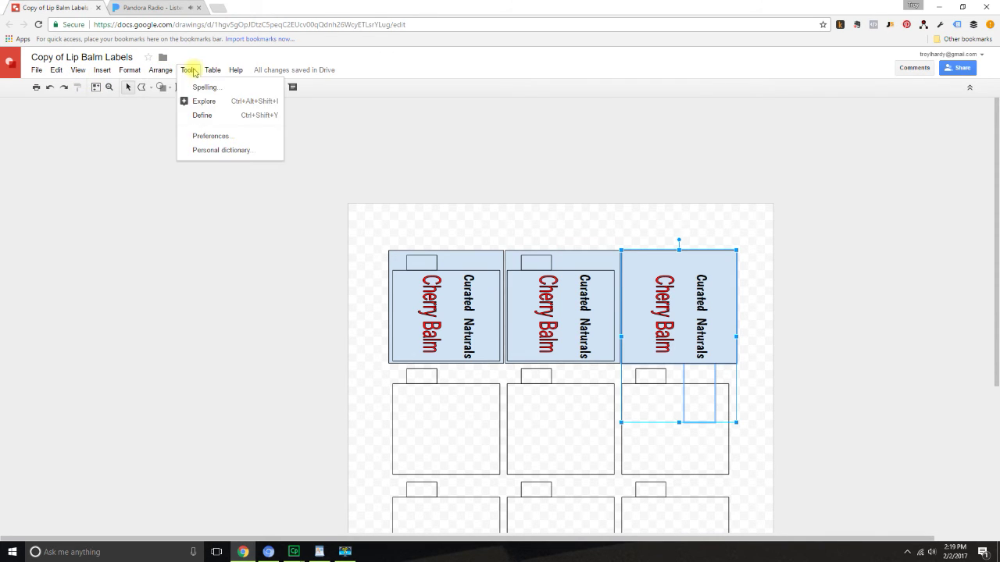
mouse_move(160, 70)
mouse_move(169, 89)
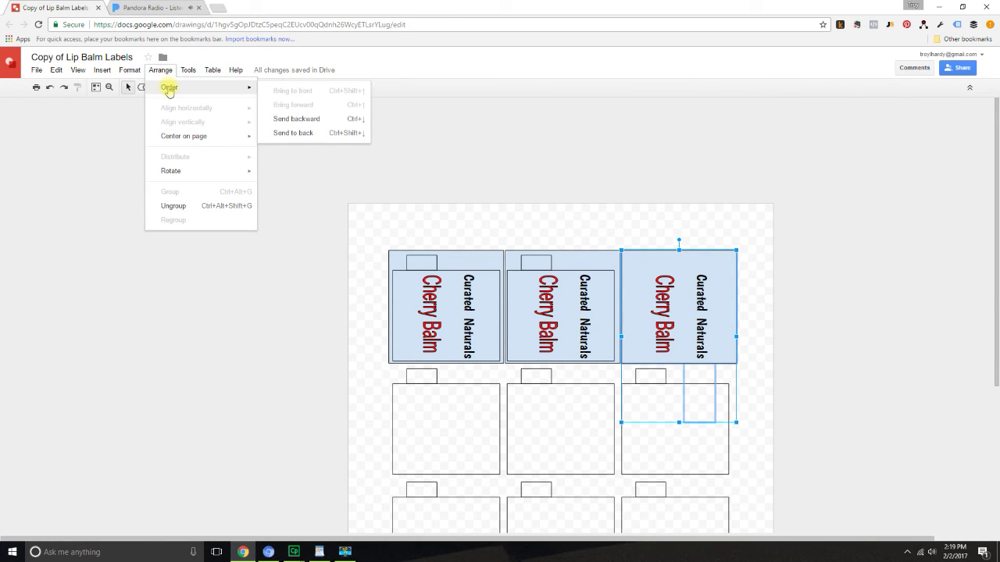
click(301, 132)
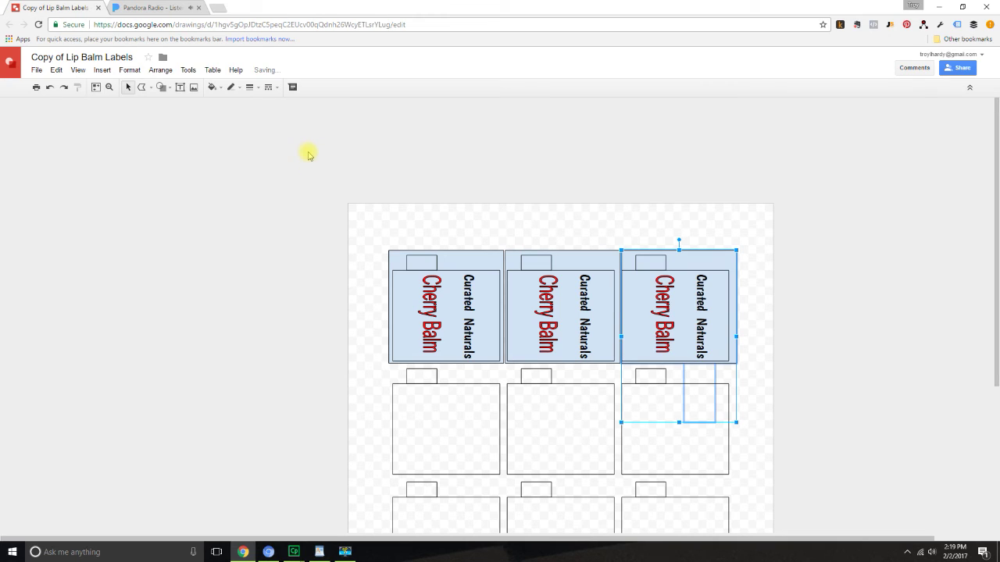
Try to duplicate the first row's three label outlines onto the second row, and undo the move and the paste
click(425, 291)
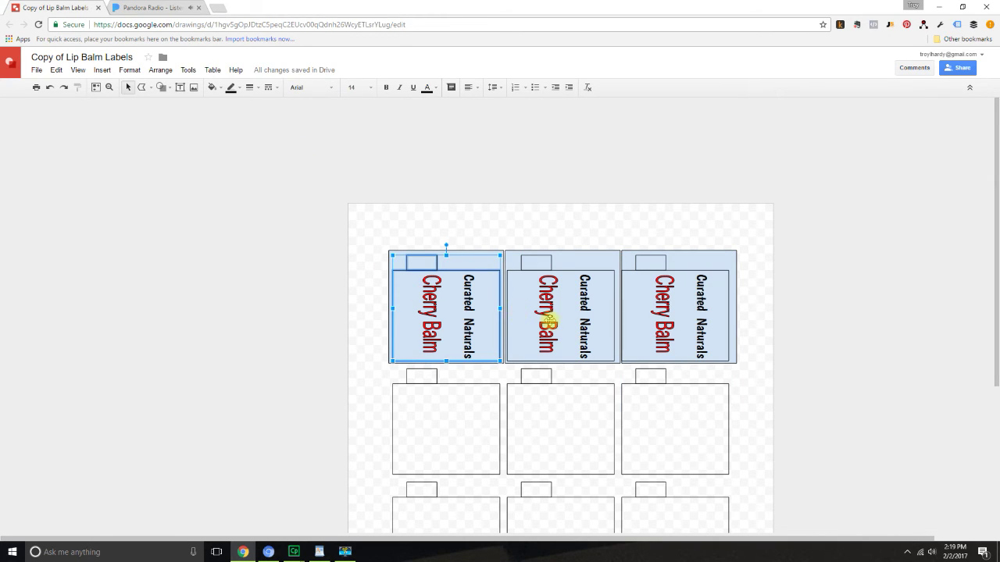
shift+click(550, 322)
shift+click(658, 325)
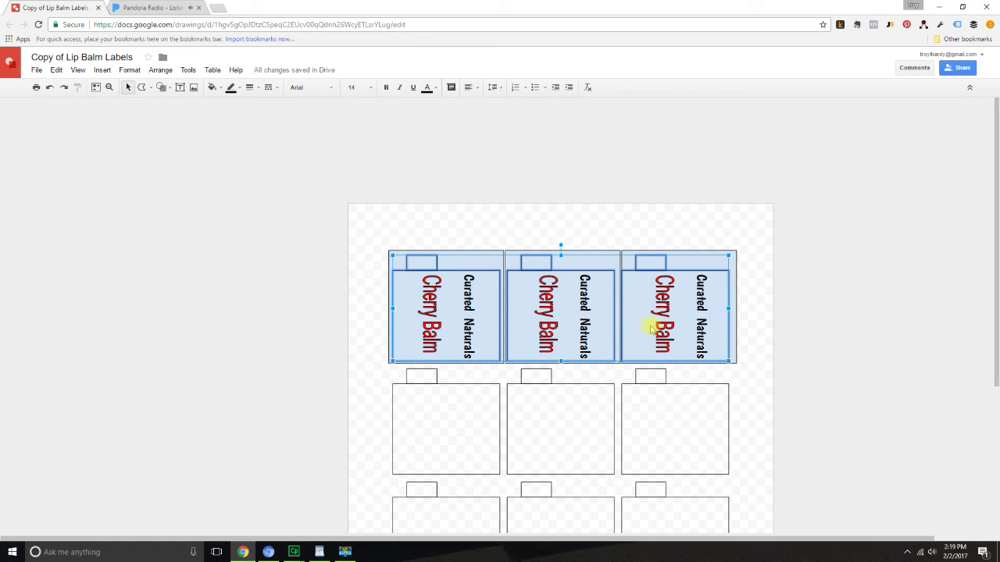
click(54, 72)
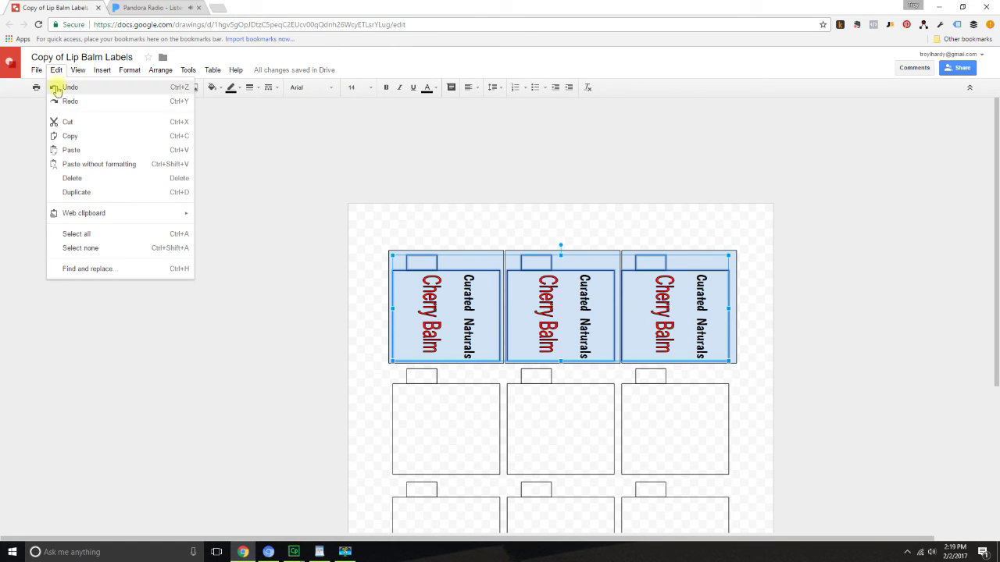
click(73, 137)
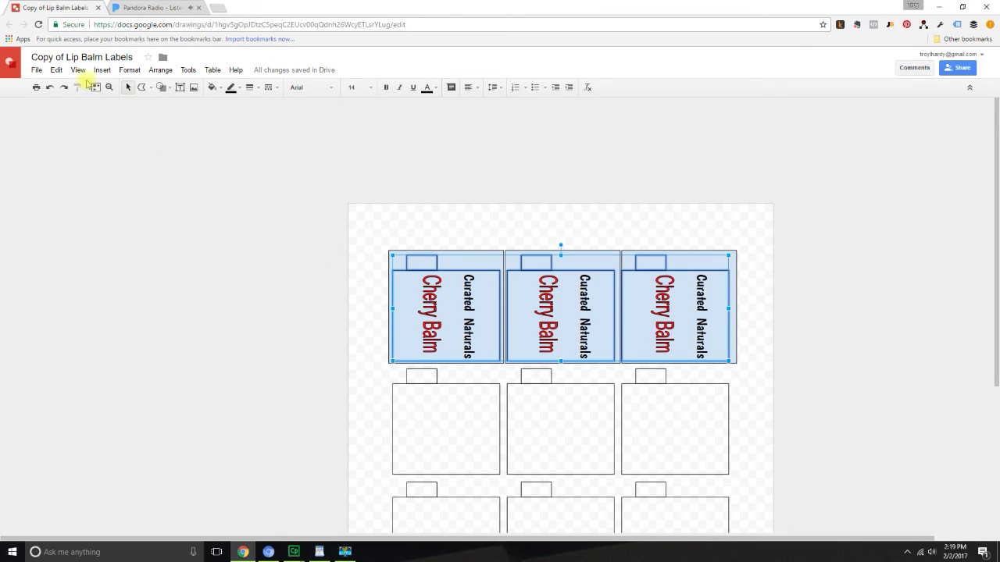
click(60, 74)
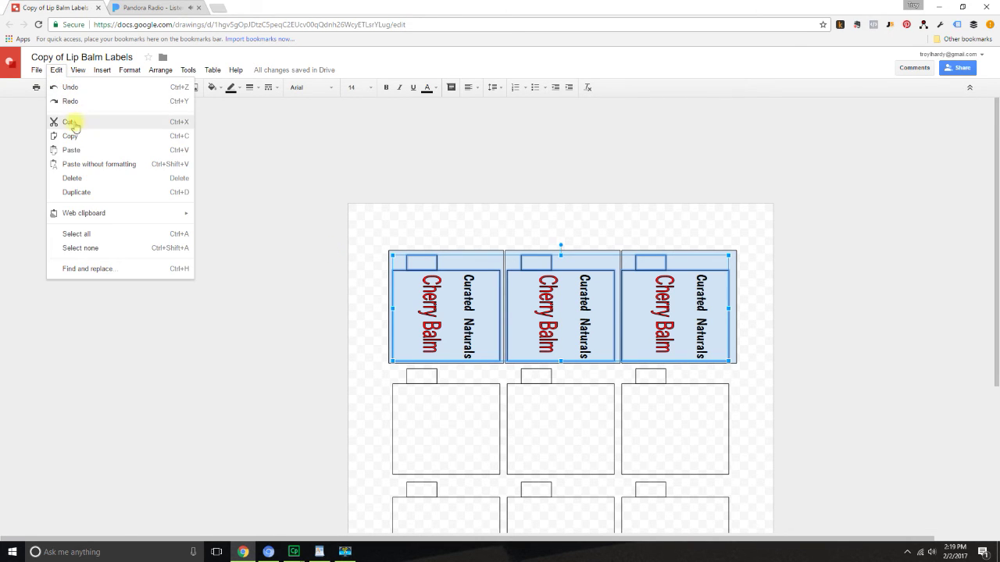
click(72, 150)
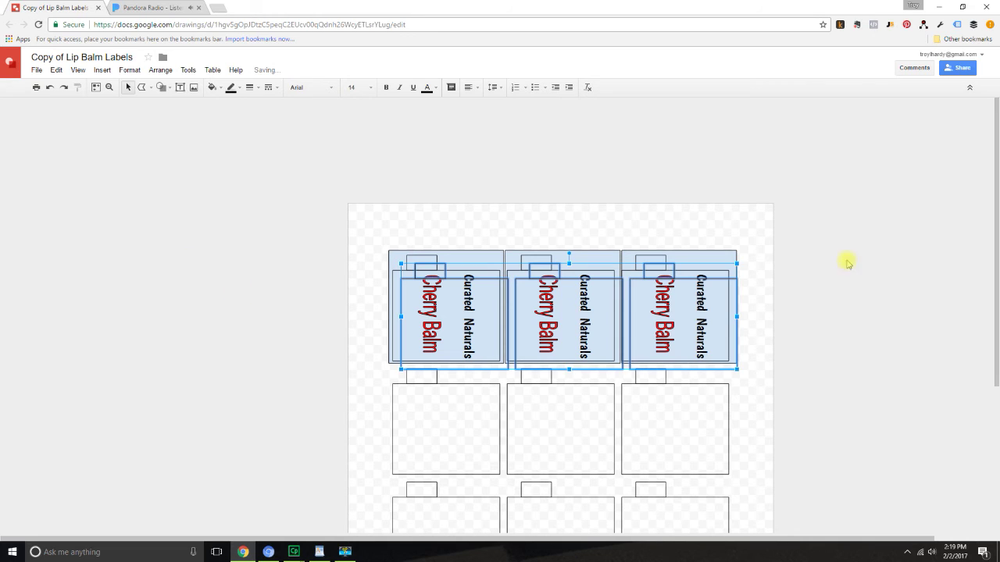
drag(992, 185, 991, 242)
drag(560, 250, 549, 359)
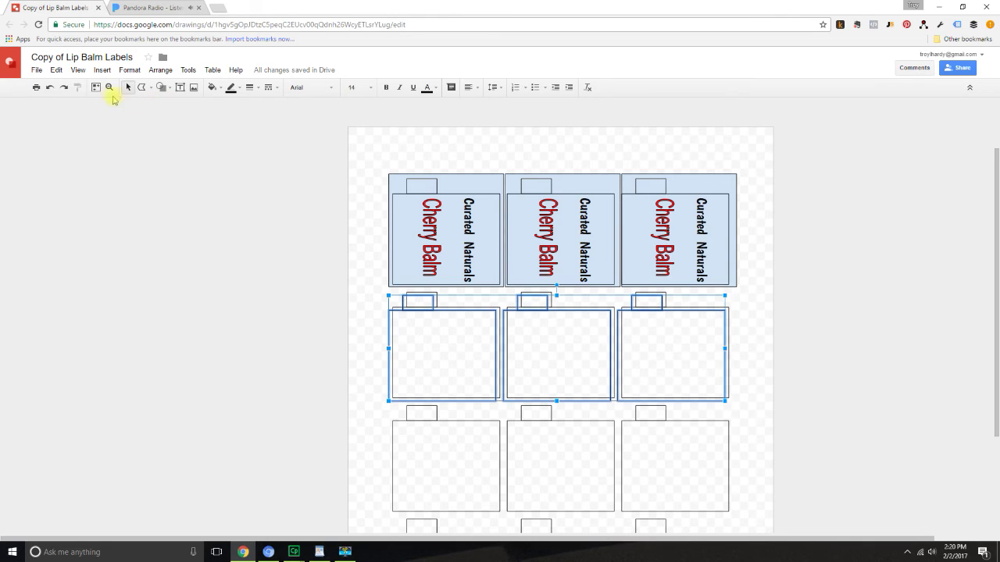
click(50, 89)
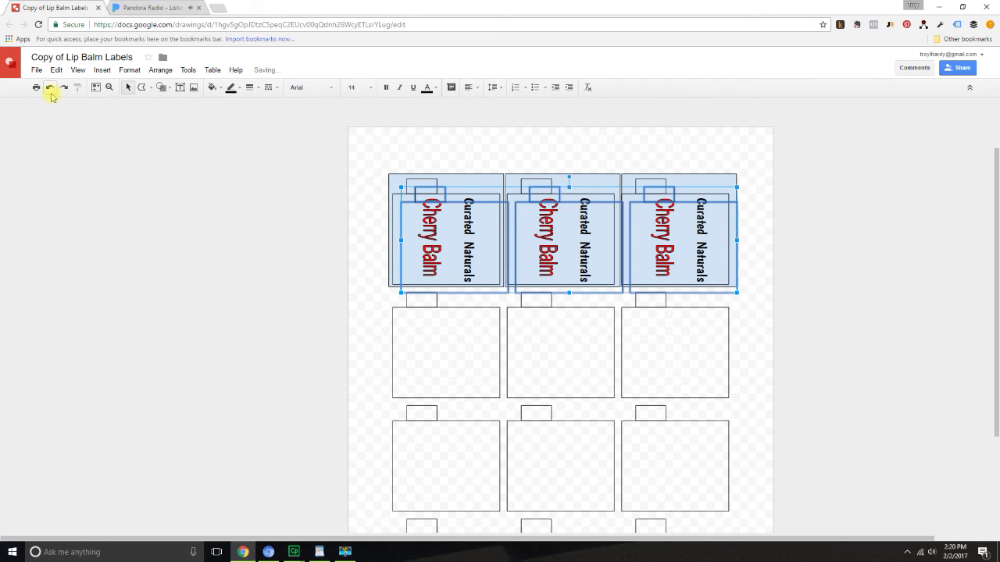
click(50, 89)
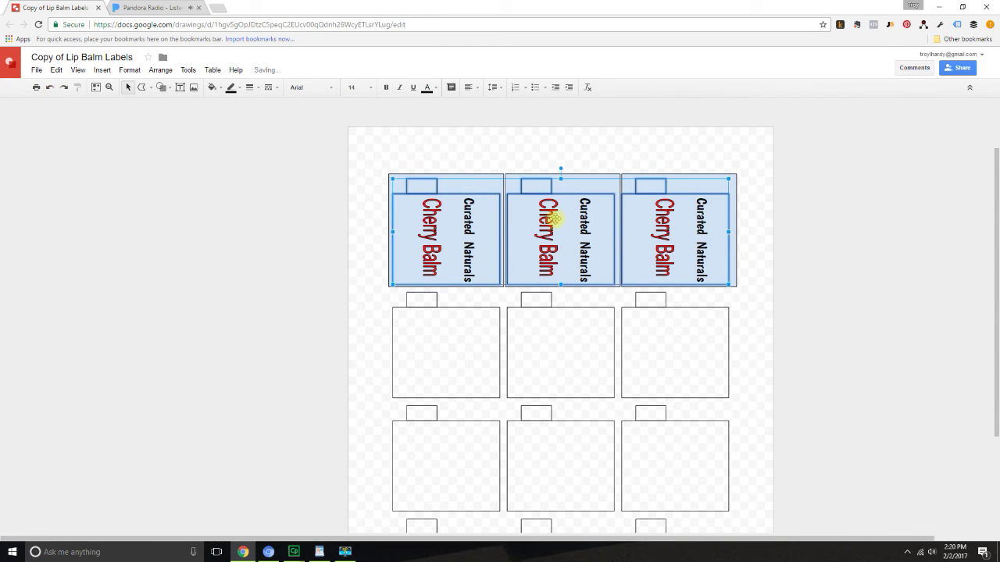
Select all three Cherry Balm designs in the first row and shift them together slightly to the left
click(738, 191)
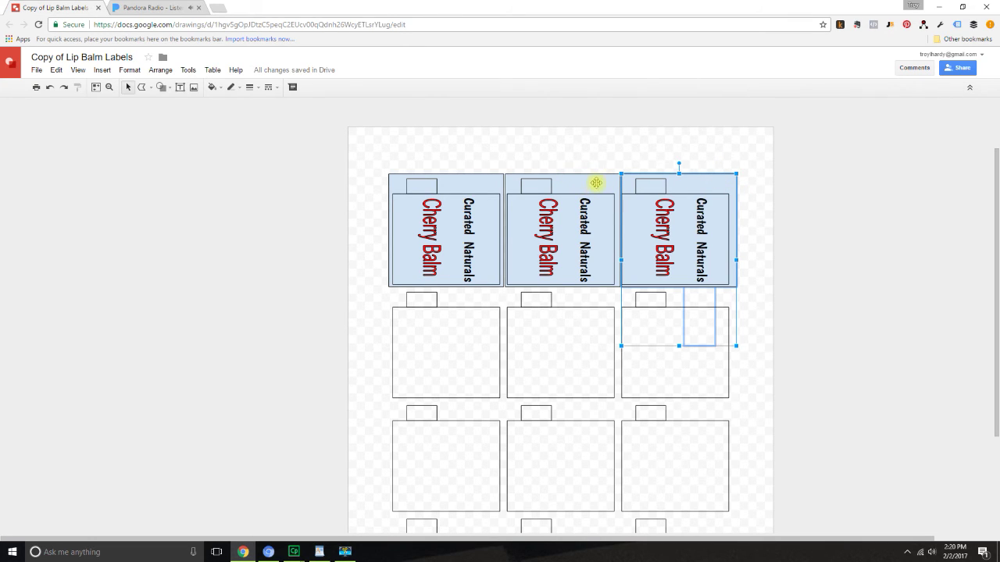
shift+click(511, 173)
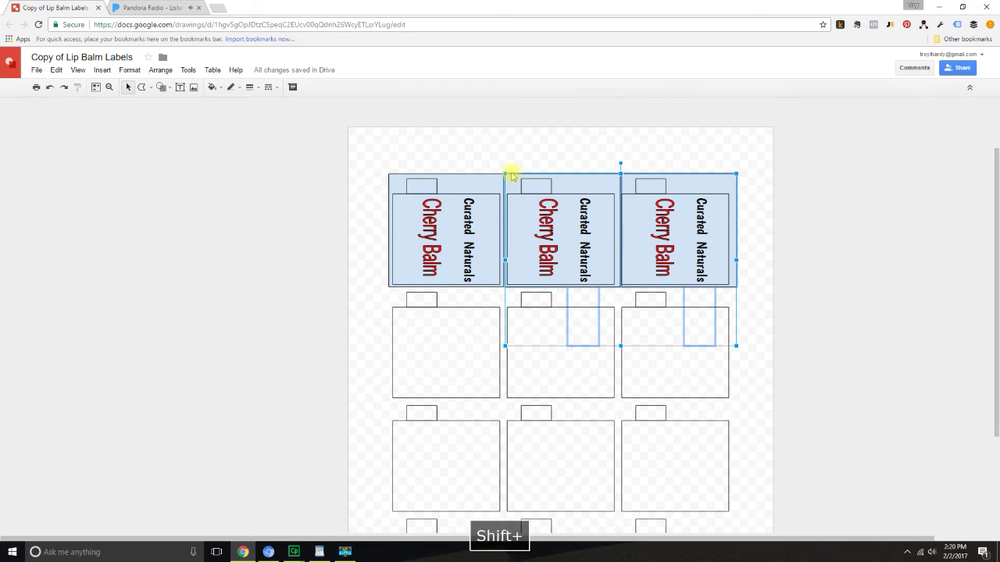
shift+click(391, 177)
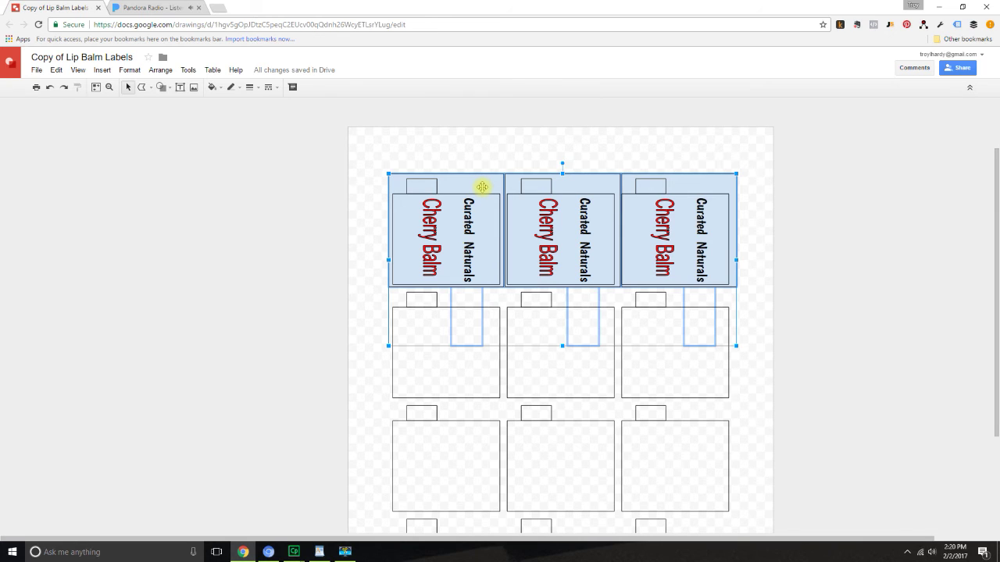
mouse_move(482, 187)
mouse_down()
mouse_move(479, 304)
mouse_move(475, 185)
mouse_up()
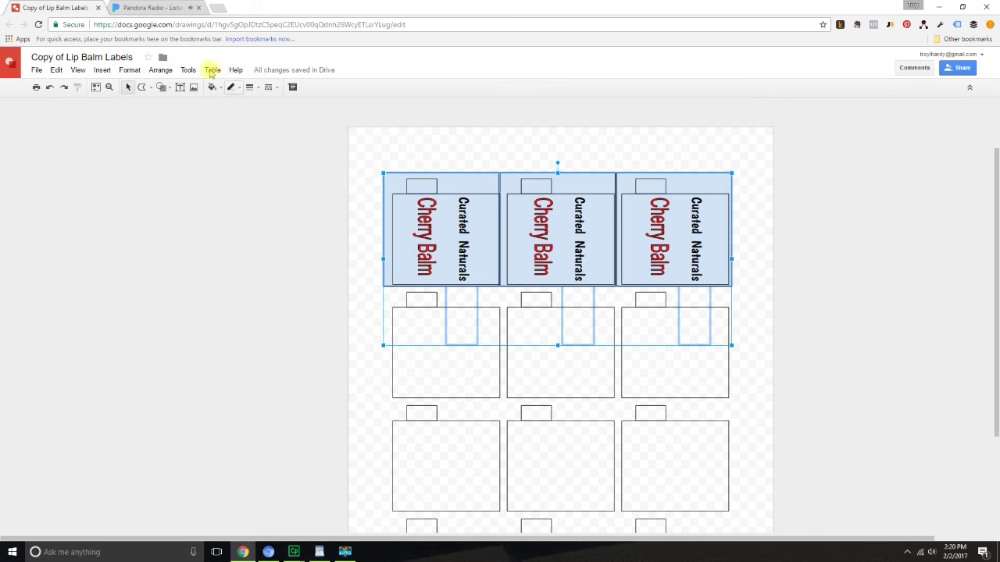
Copy and paste the first row's three Cherry Balm designs and move the copies over the second row of labels
click(57, 71)
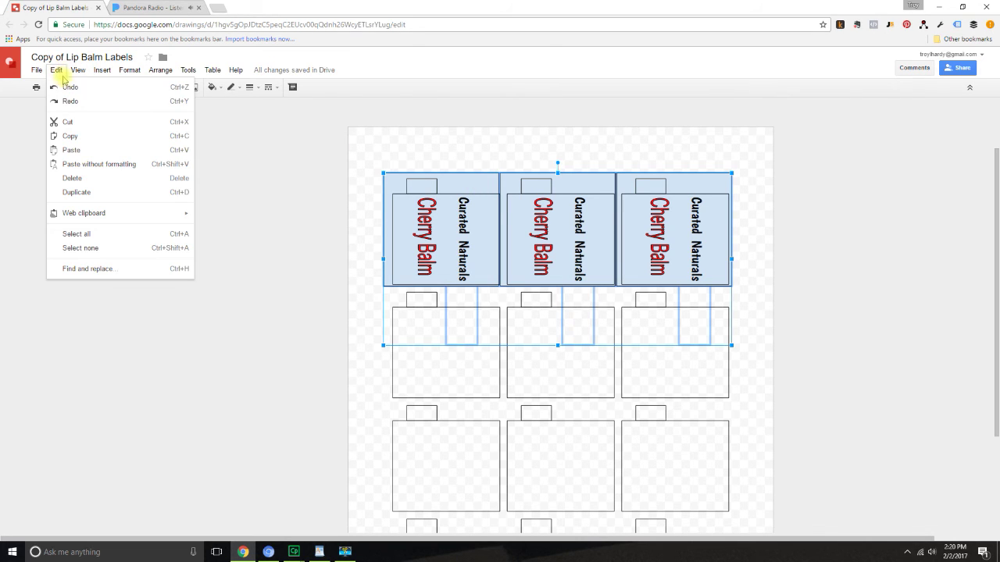
click(81, 137)
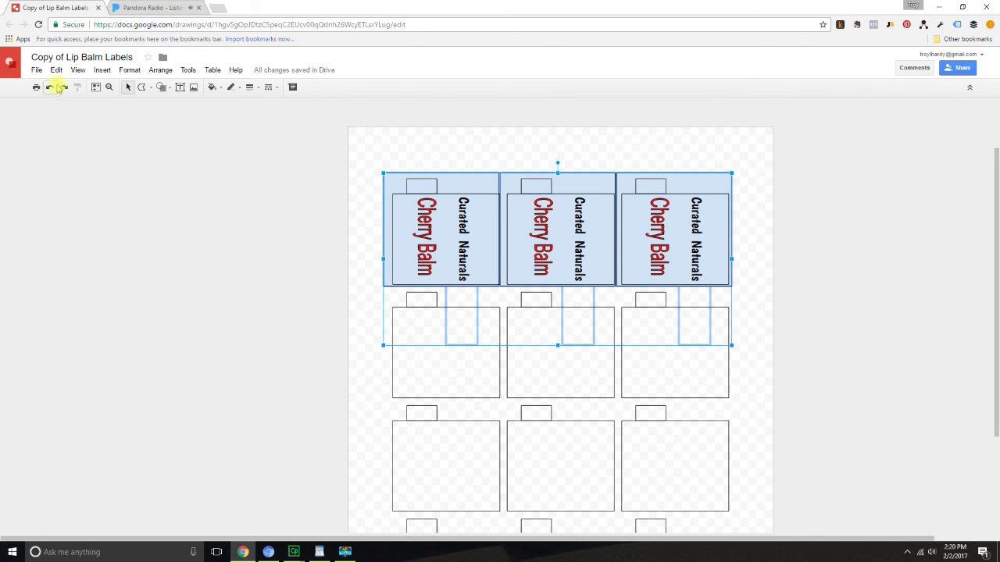
click(57, 70)
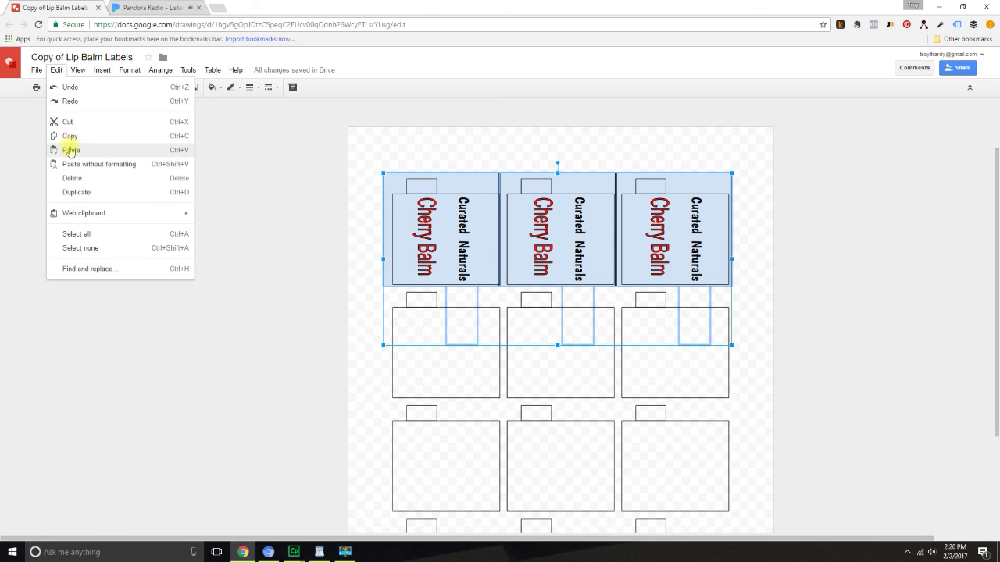
click(69, 149)
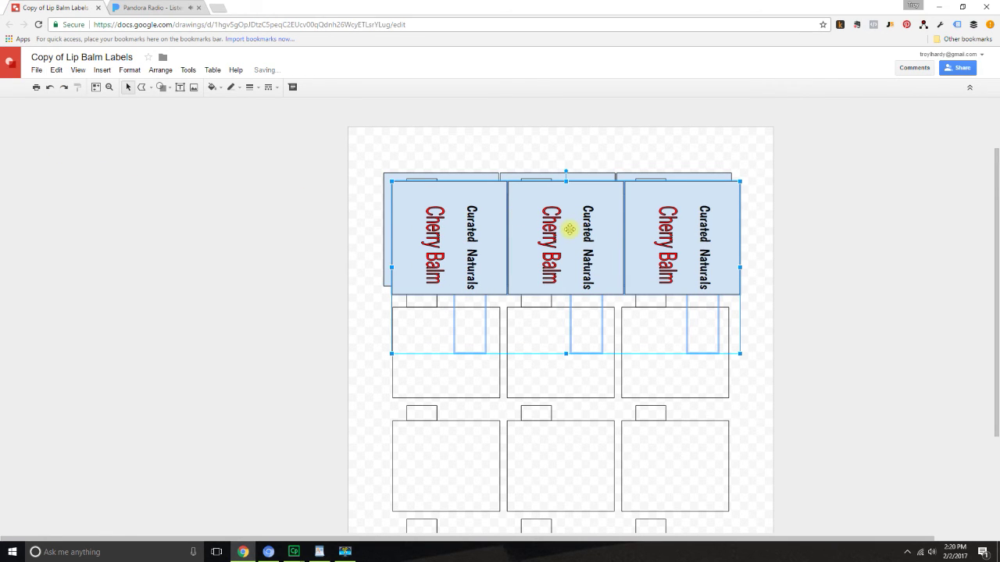
drag(570, 229, 565, 340)
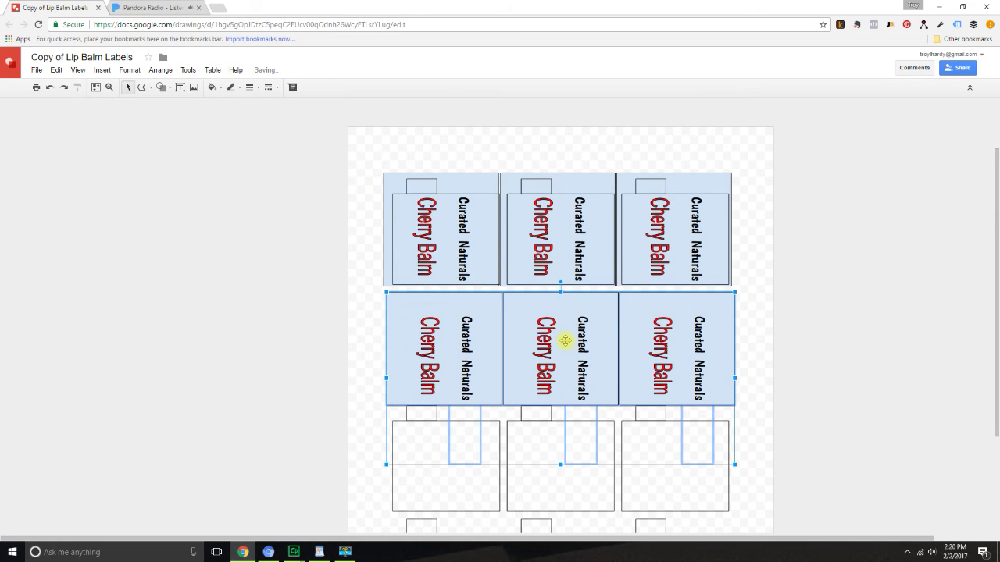
Send the second row's three Cherry Balm designs to the back, behind the label outlines
click(160, 69)
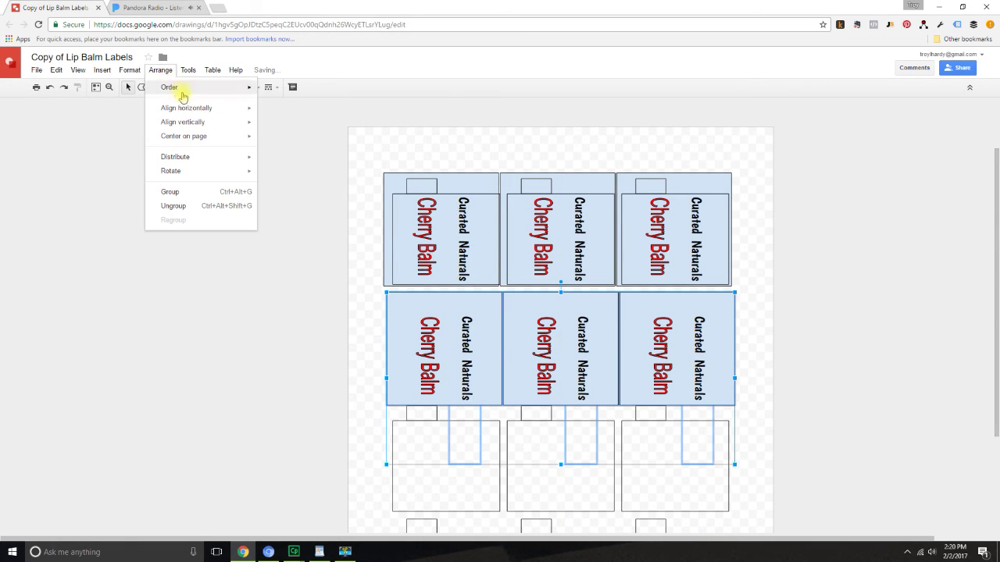
mouse_move(194, 103)
mouse_move(226, 88)
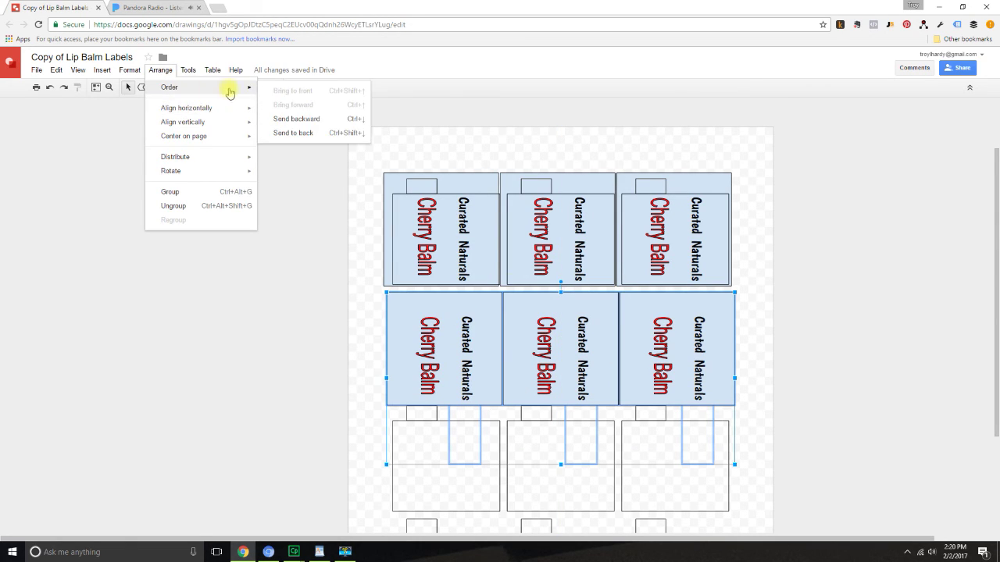
click(311, 134)
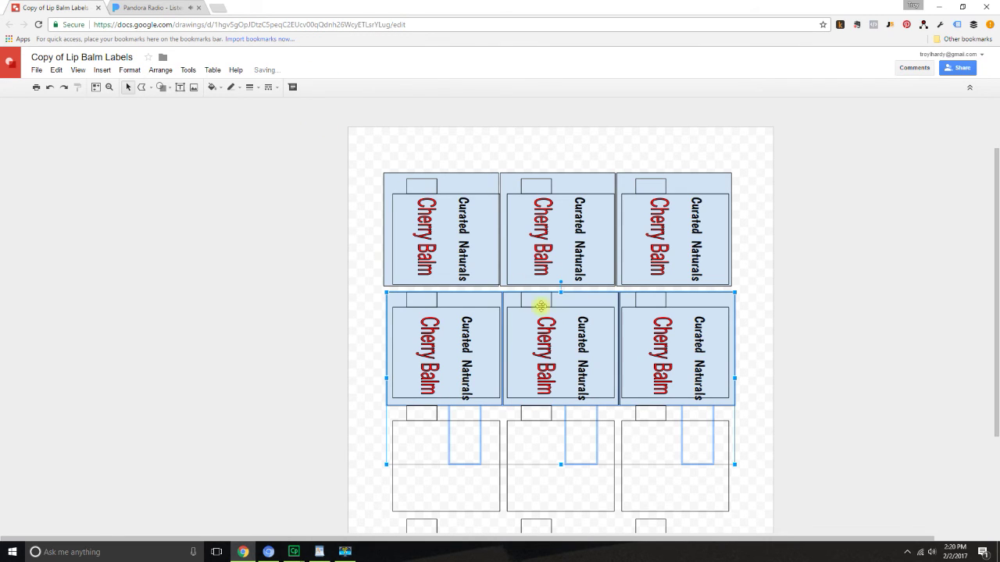
click(592, 313)
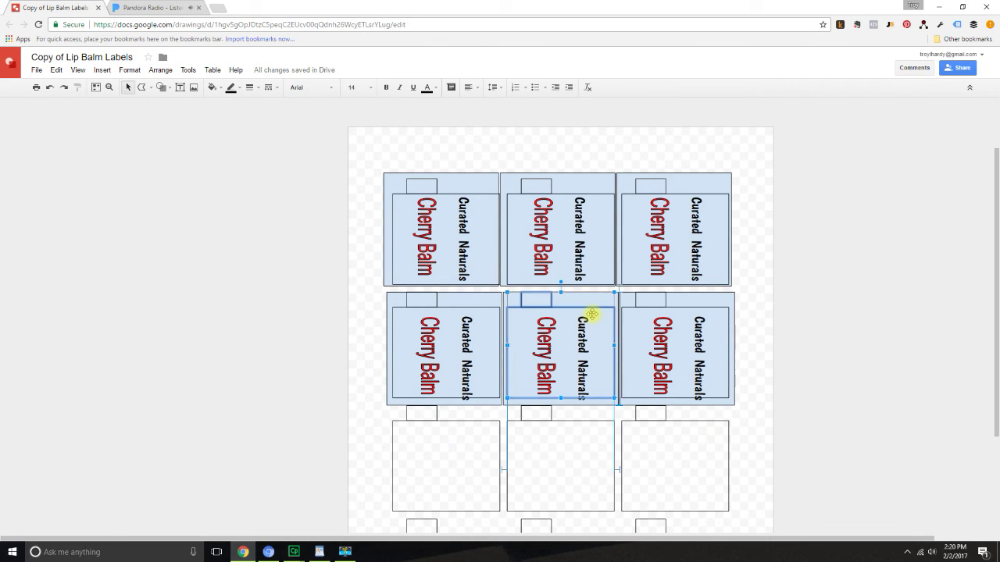
drag(592, 312, 592, 311)
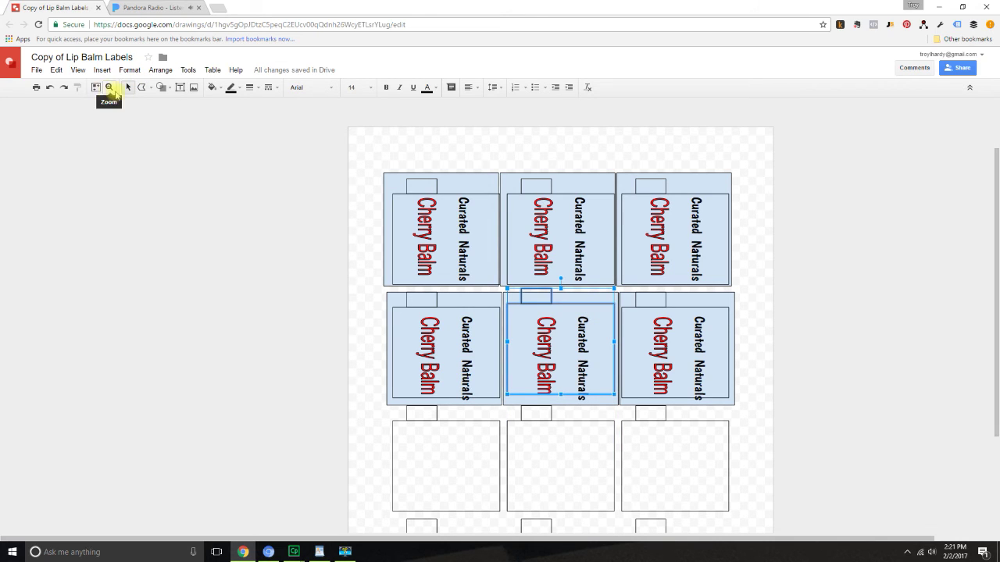
click(48, 88)
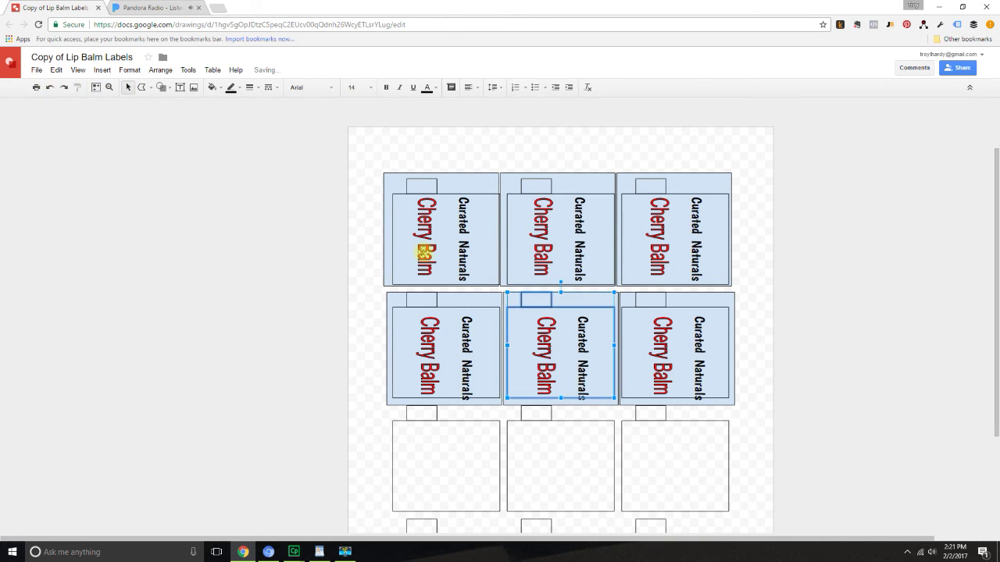
Select the second row's three Cherry Balm designs and group them
click(468, 297)
click(618, 296)
click(723, 298)
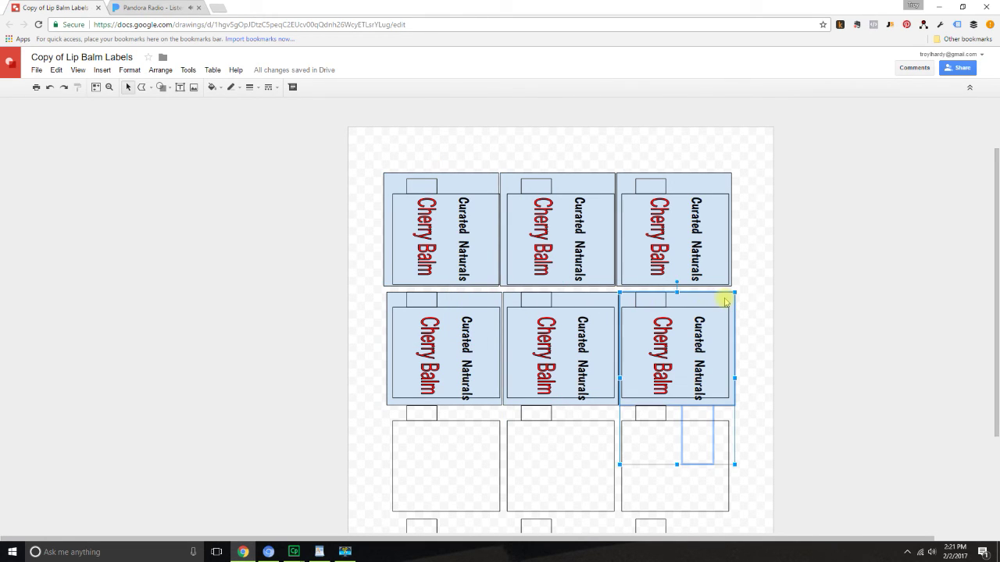
shift+click(608, 301)
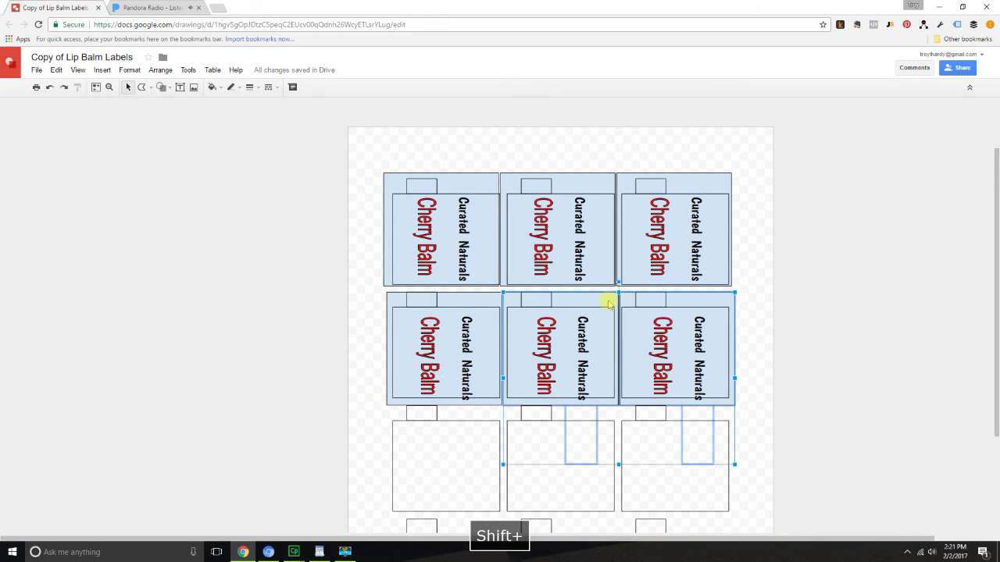
shift+click(489, 295)
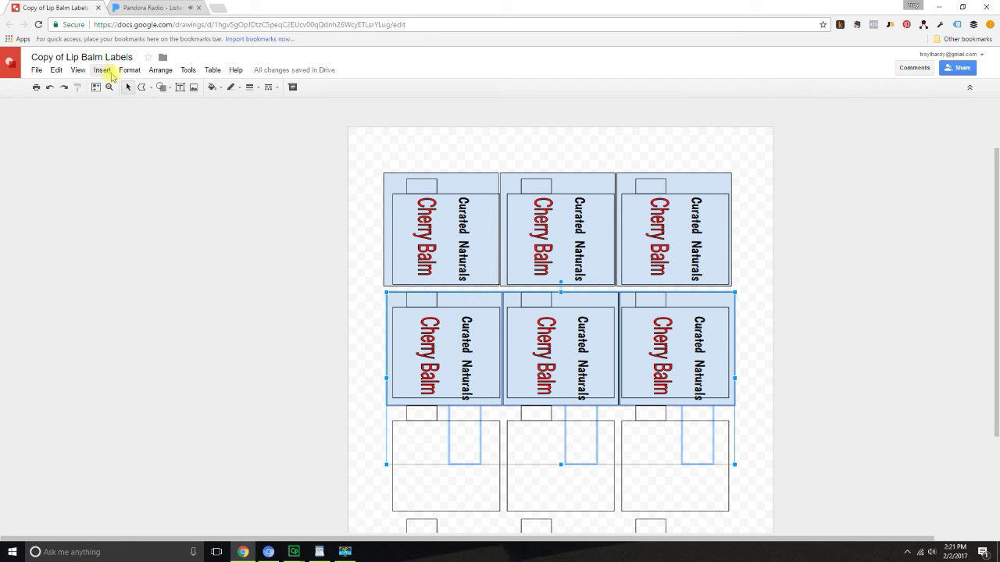
click(161, 70)
click(204, 191)
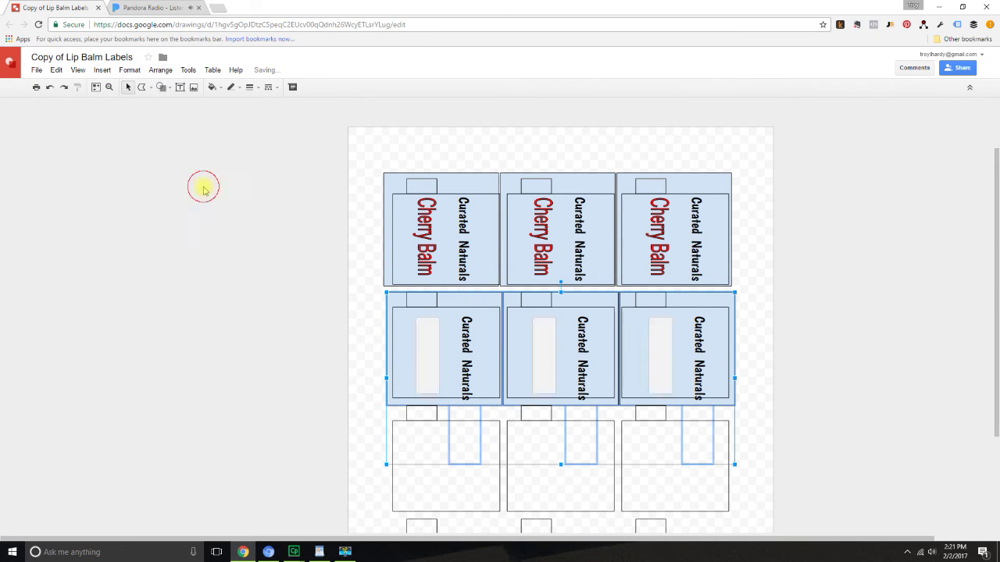
Move the grouped second-row designs up to meet the first row, undoing any accidental shift of the first row's third design
click(568, 342)
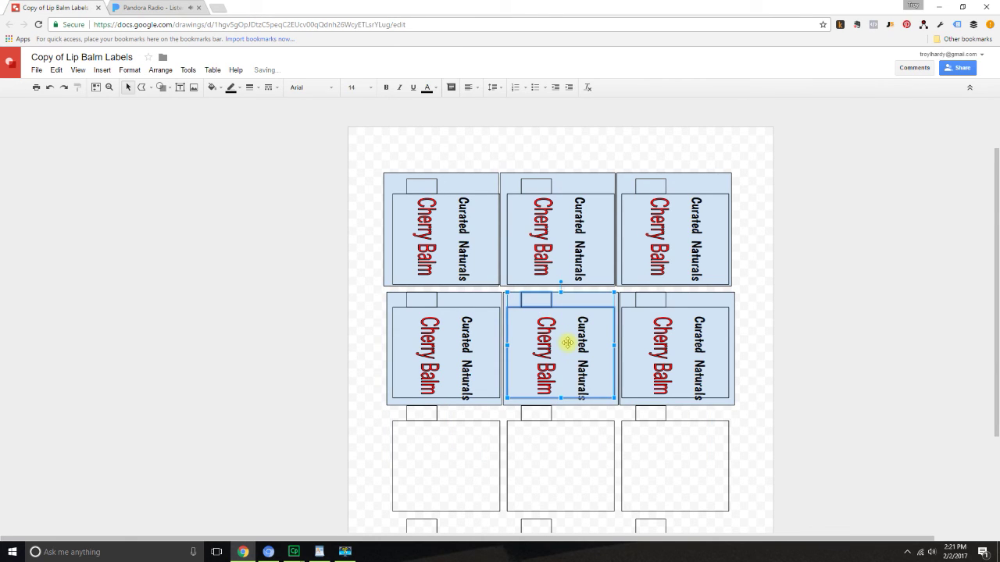
click(721, 299)
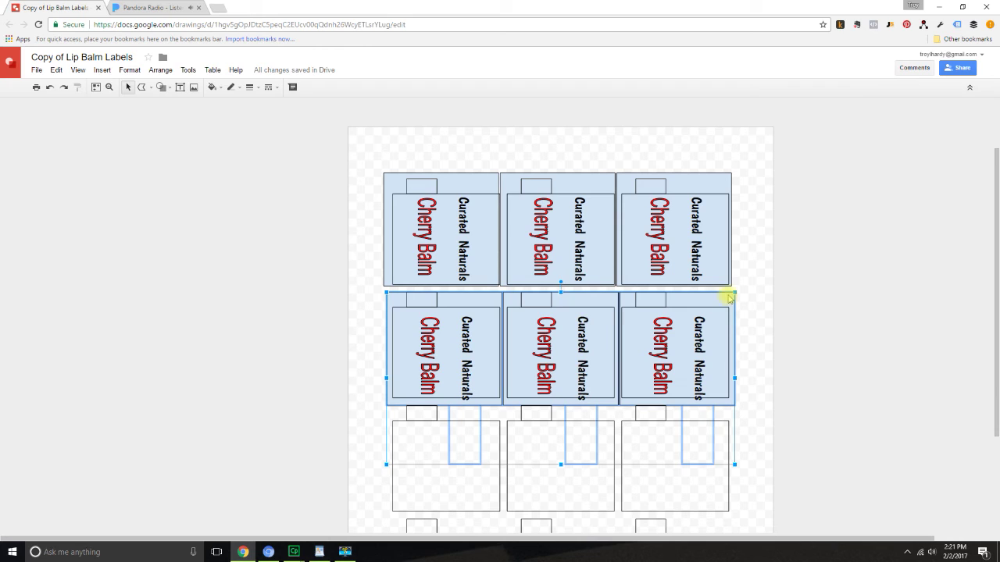
drag(725, 292, 725, 288)
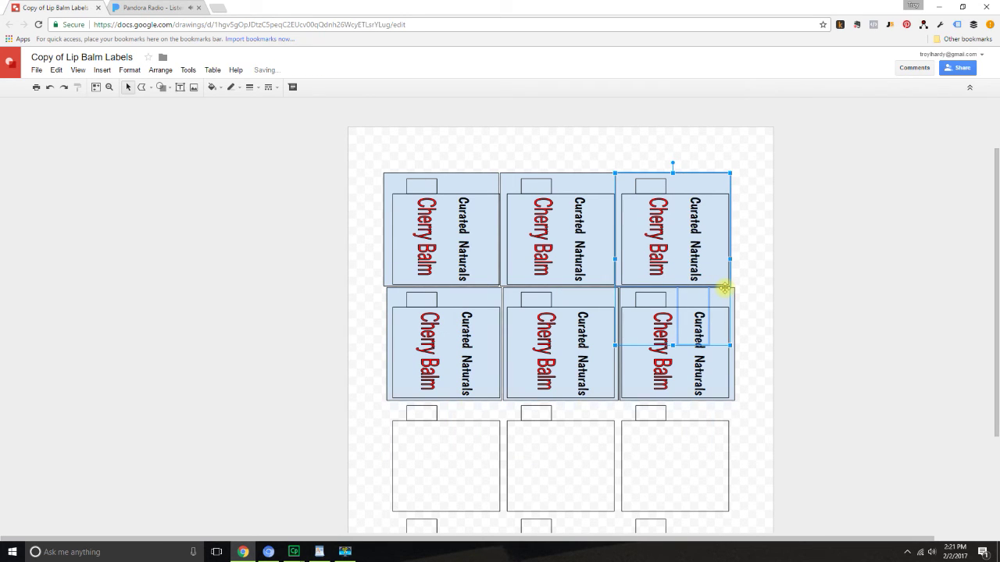
click(49, 87)
click(320, 282)
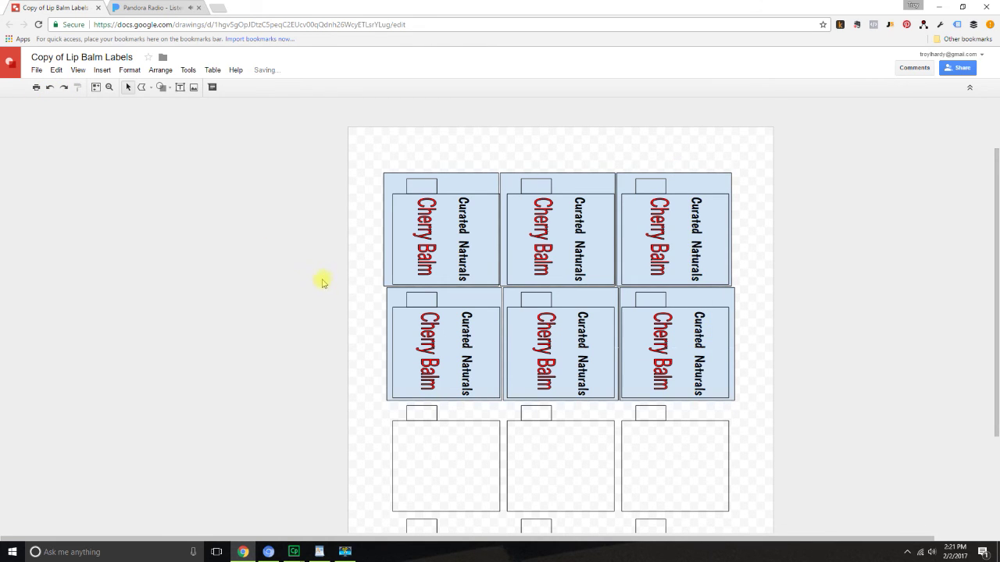
Paste a copy of the three Cherry Balm designs and move it down toward the third row of labels, undoing the last change
scroll(258, 256, down, 4)
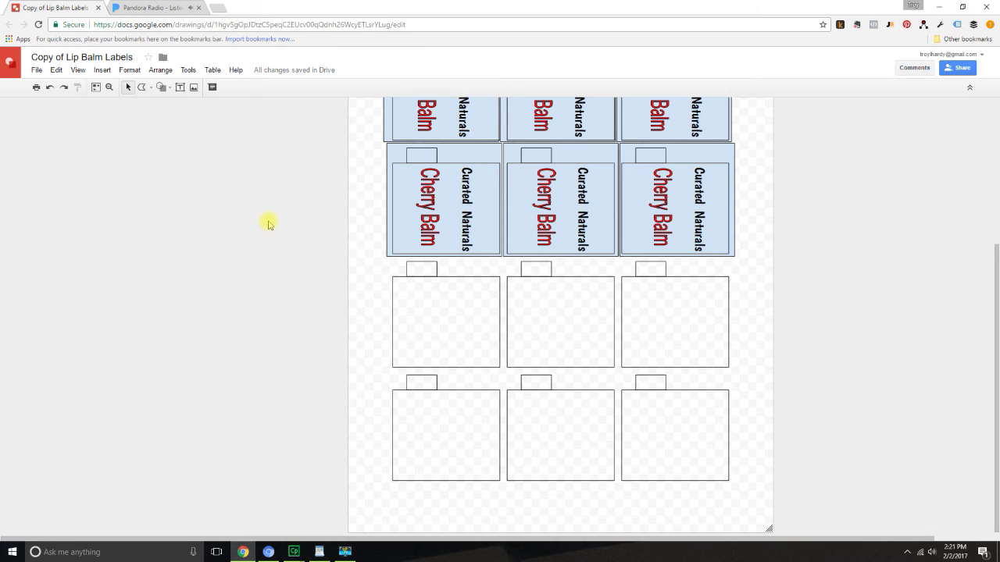
key(ctrl+v)
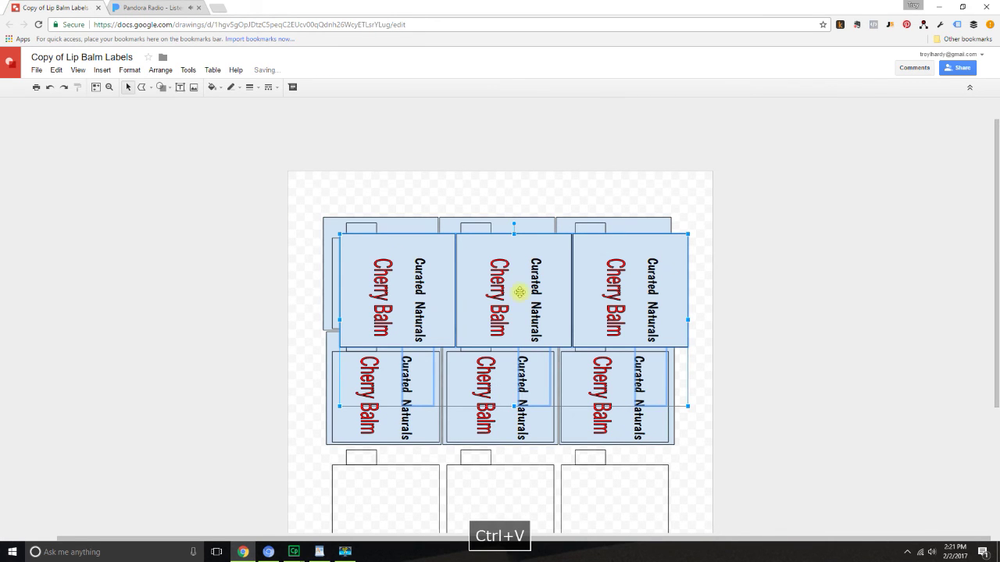
drag(491, 290, 496, 485)
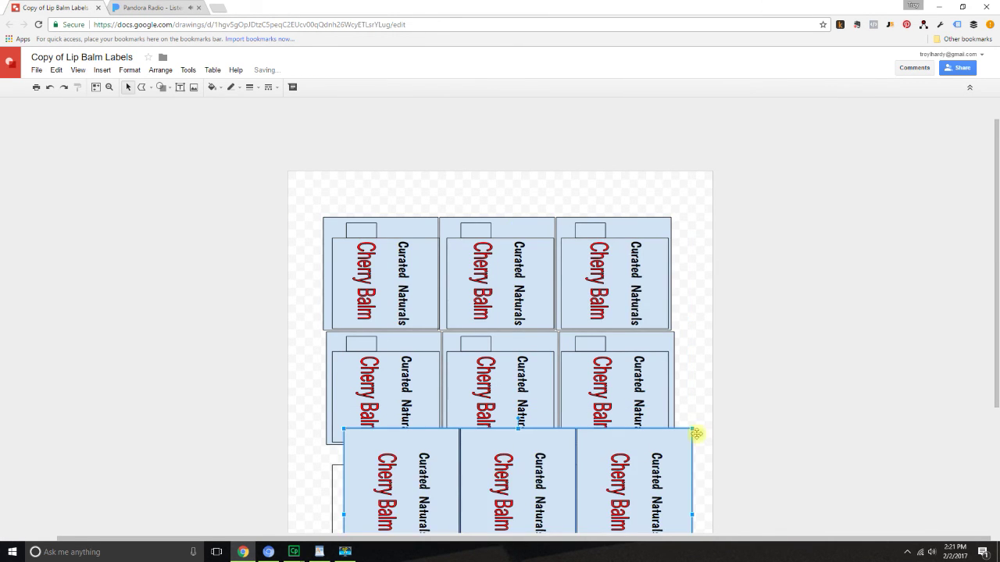
scroll(718, 340, down, 2)
scroll(718, 340, down, 2)
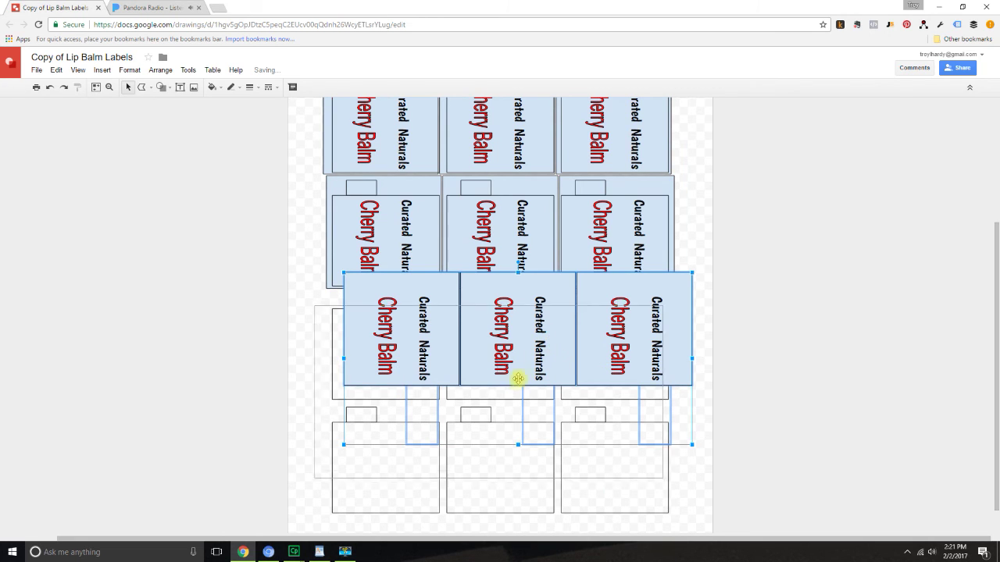
key(ctrl+z)
scroll(257, 289, up, 4)
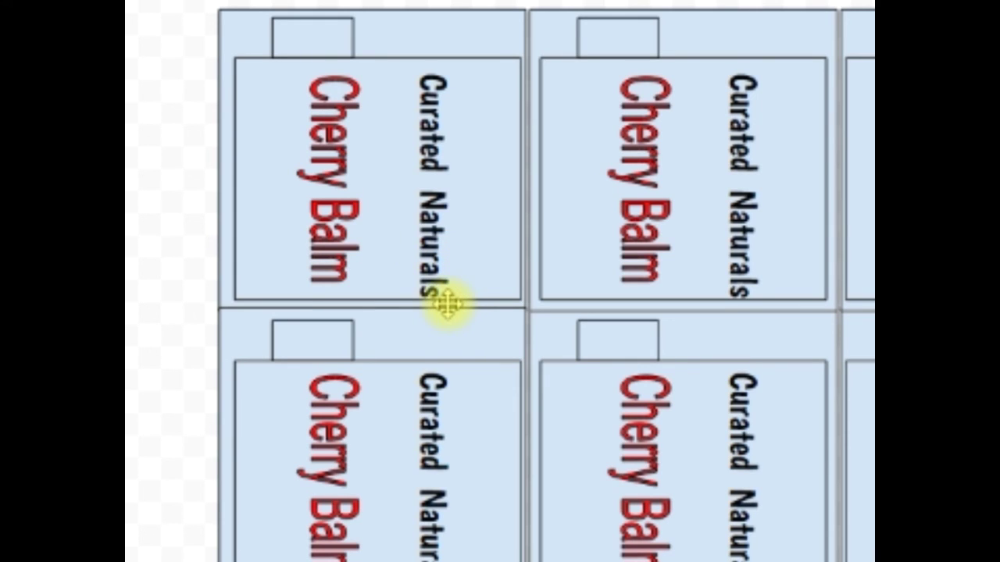
click(467, 294)
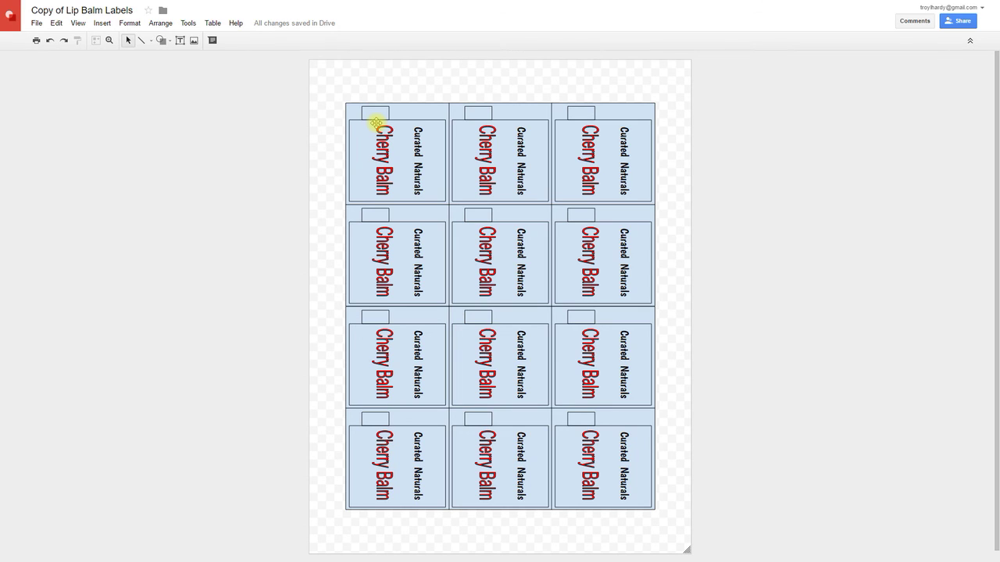
Delete the template outlines from the three labels in the first row
click(379, 123)
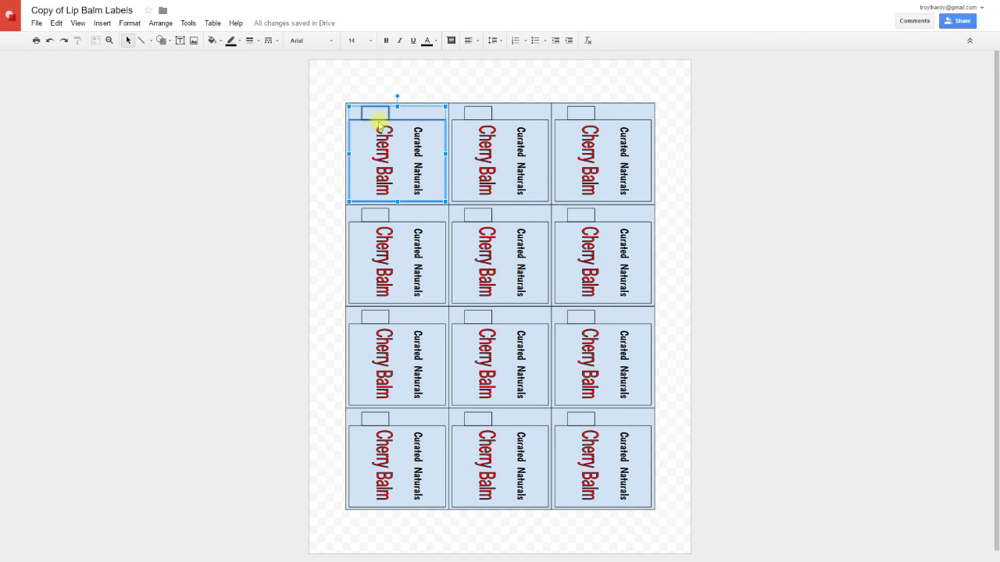
key(Delete)
click(475, 117)
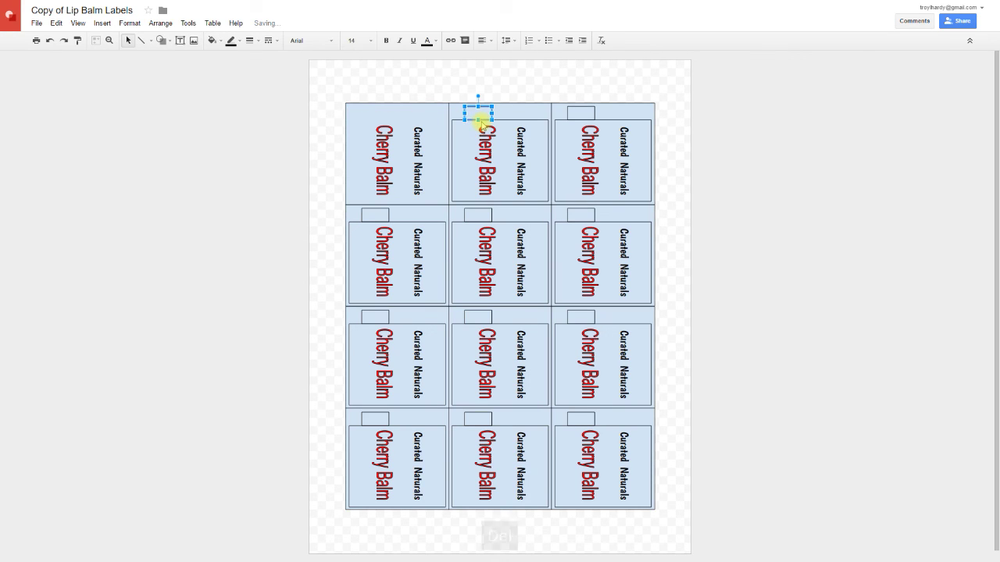
key(Delete)
click(473, 126)
key(Delete)
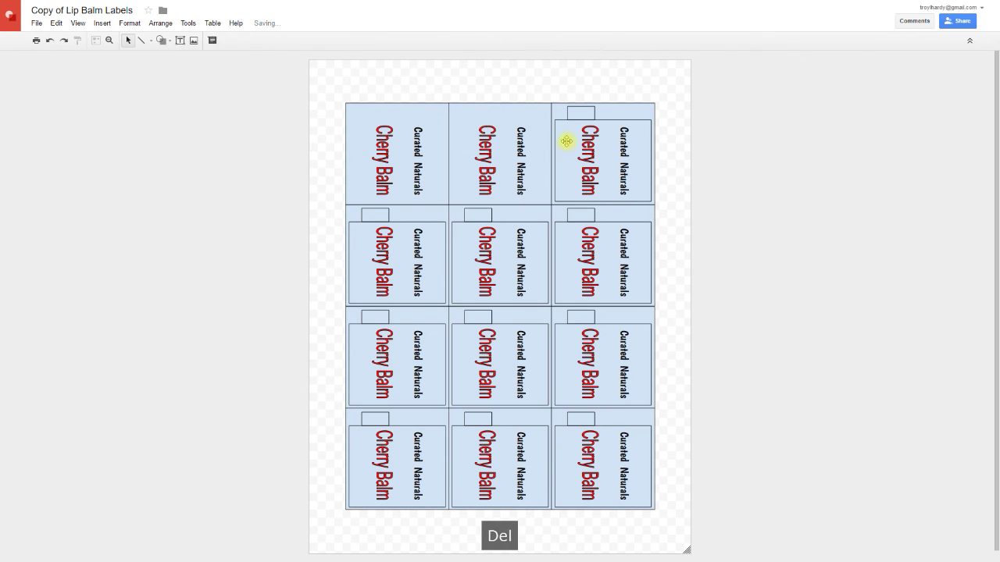
click(573, 129)
key(Delete)
Delete the template outlines from the three labels in the second row
click(451, 230)
key(Delete)
click(378, 216)
key(Delete)
click(472, 219)
key(Delete)
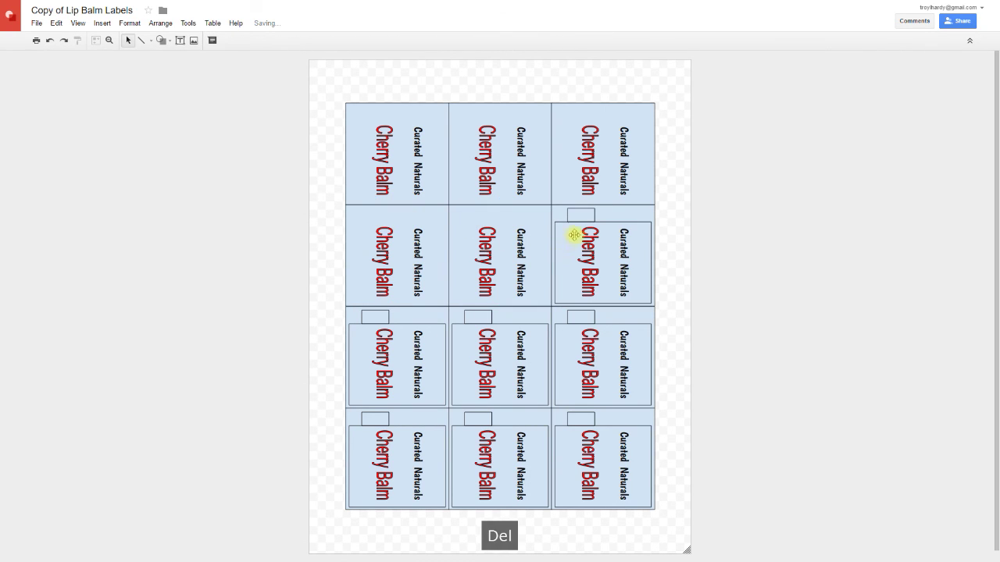
click(582, 224)
key(Delete)
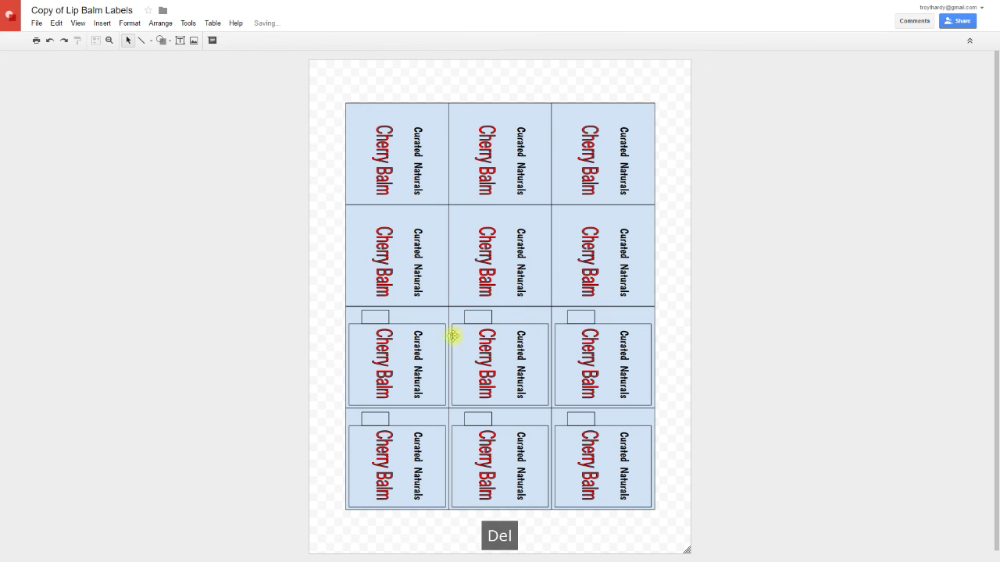
Delete the template outlines from the three labels in the third row
click(398, 328)
key(Delete)
click(494, 330)
key(Delete)
click(582, 331)
key(Delete)
Delete the template outlines from the three labels in the fourth row
click(422, 437)
key(Delete)
click(481, 425)
key(Delete)
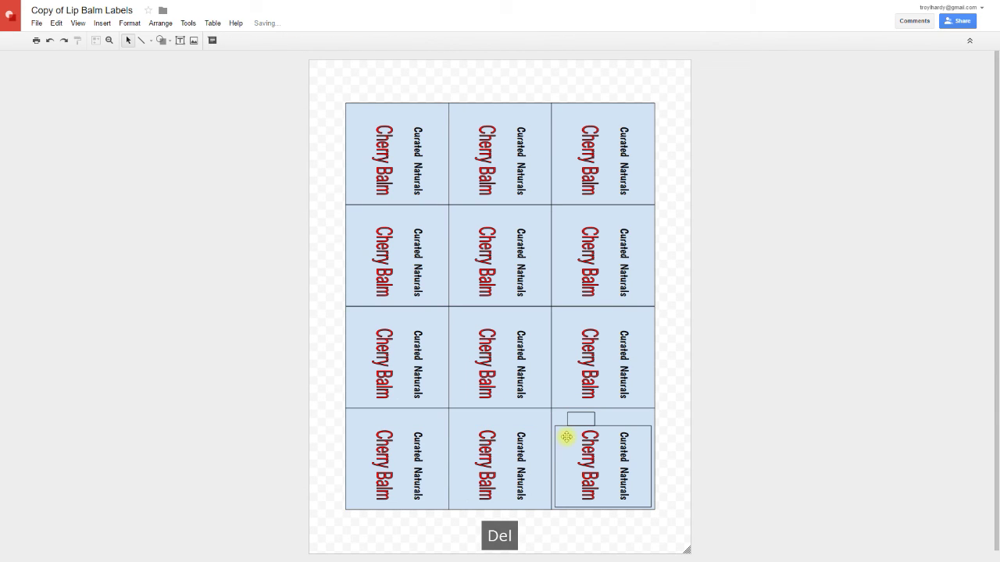
click(577, 434)
key(Delete)
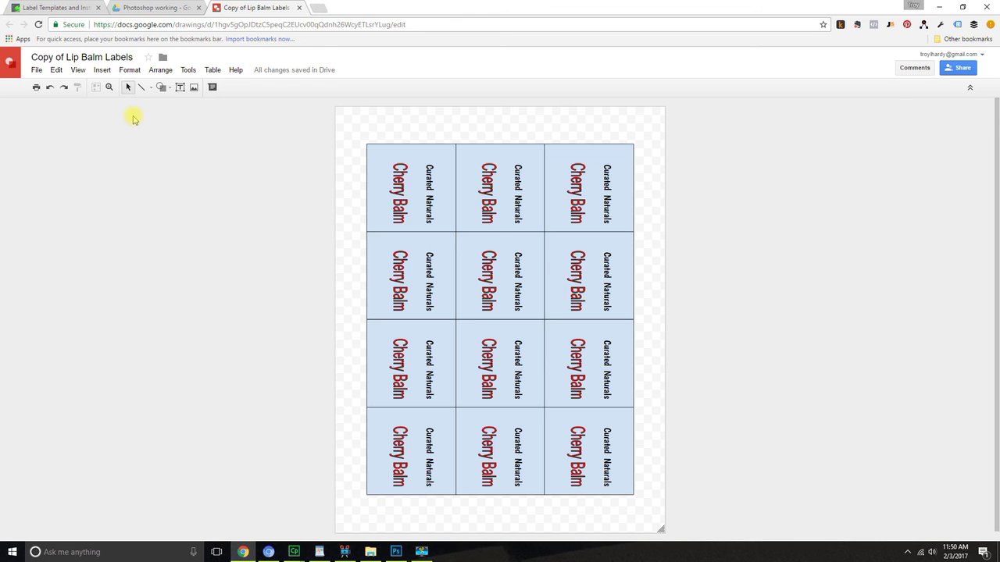
Select all the label designs and shift the whole block slightly on the page to try out alignment adjustments
click(53, 71)
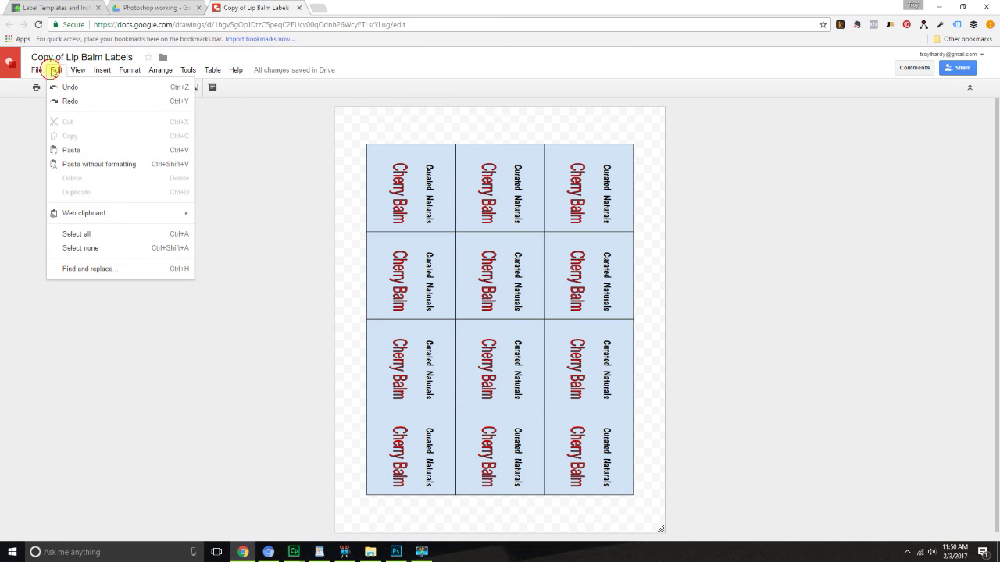
click(105, 234)
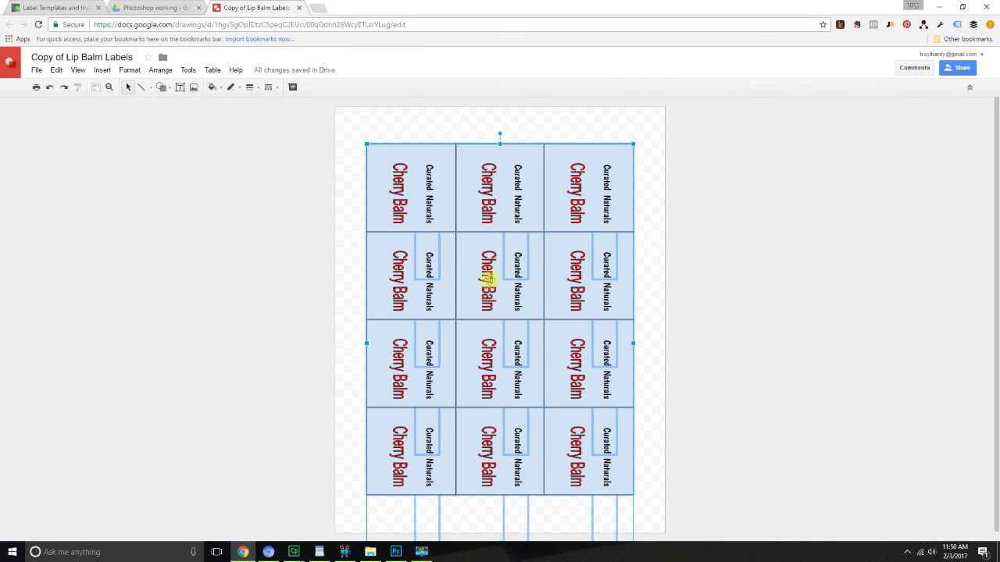
drag(485, 212, 490, 216)
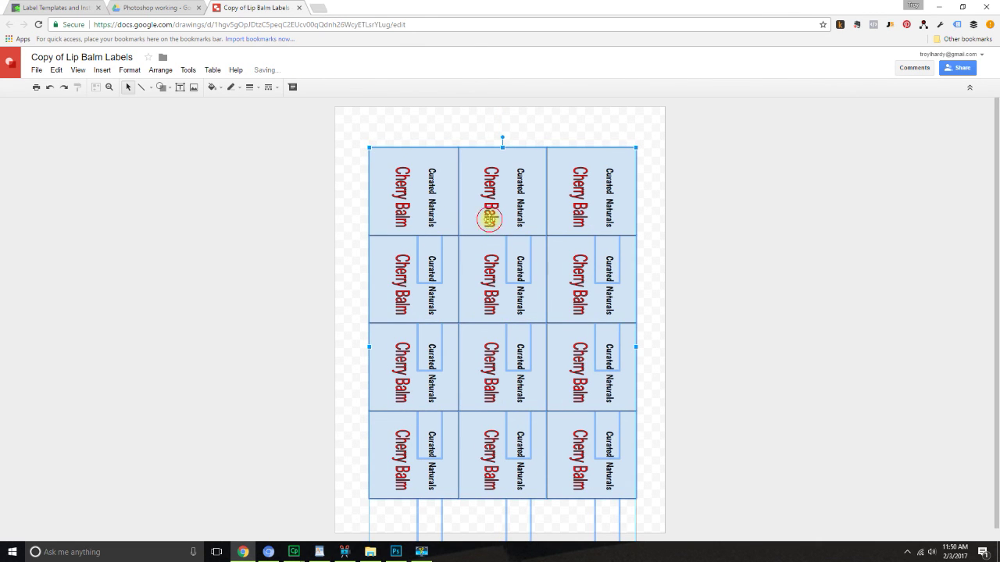
drag(489, 222, 488, 207)
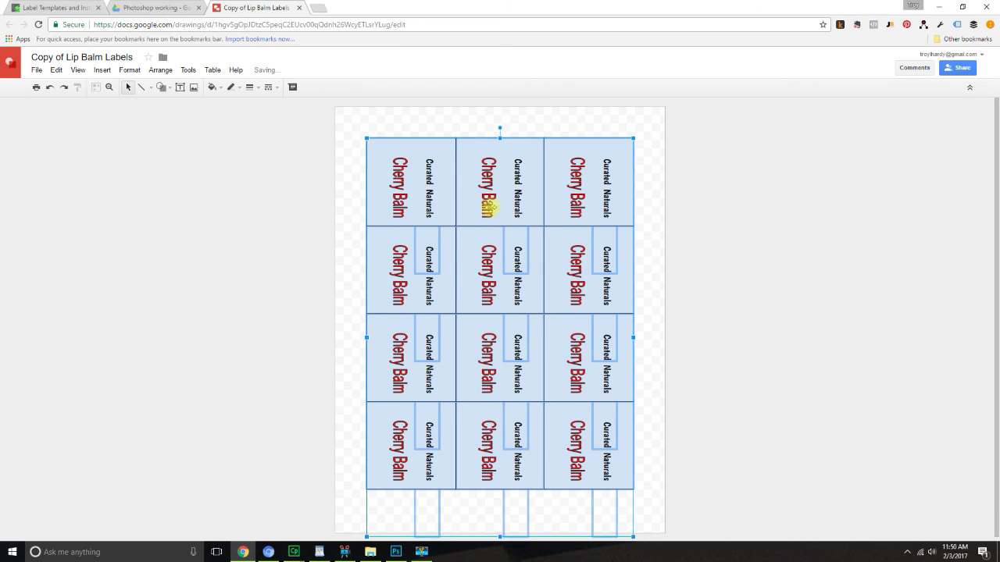
mouse_move(476, 207)
mouse_down()
mouse_move(484, 196)
mouse_move(480, 217)
mouse_up()
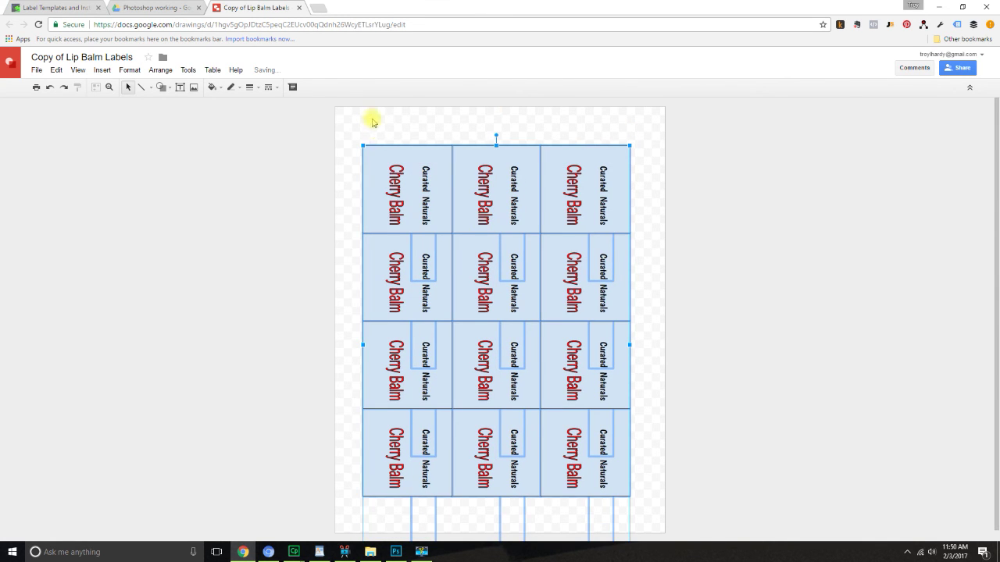
Print one copy of the label sheet on Letter paper with Fit to page turned off
key(F11)
click(67, 83)
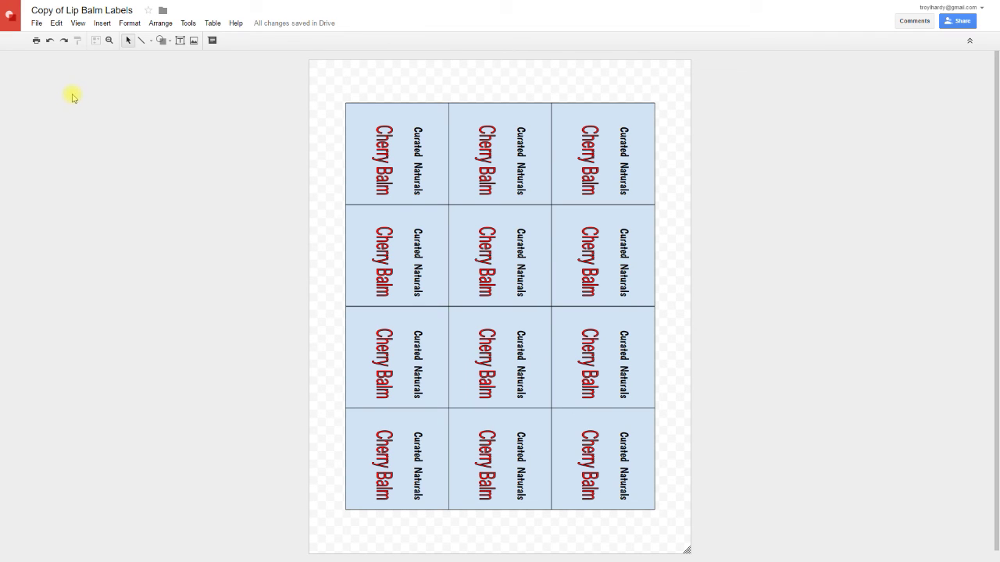
click(39, 24)
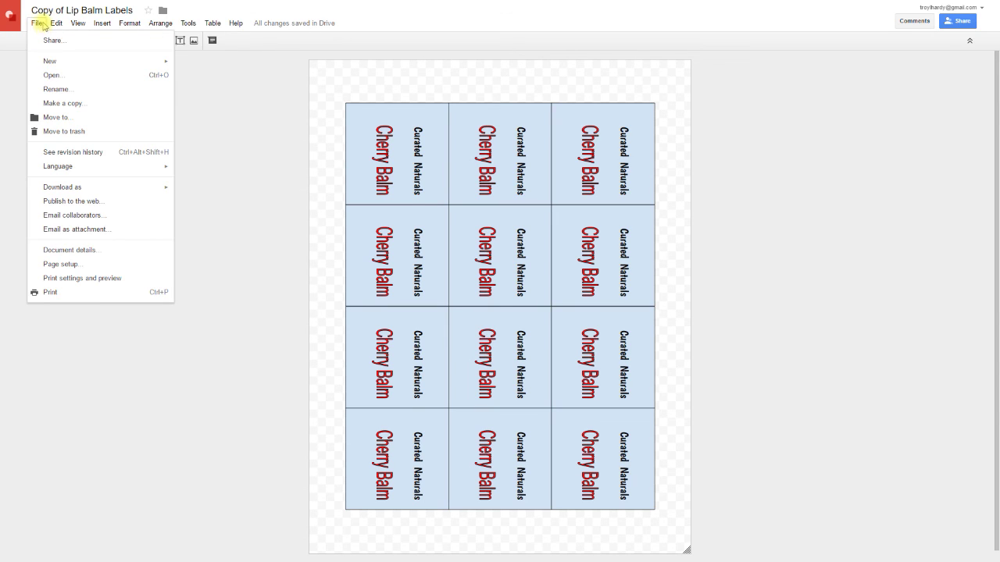
click(61, 292)
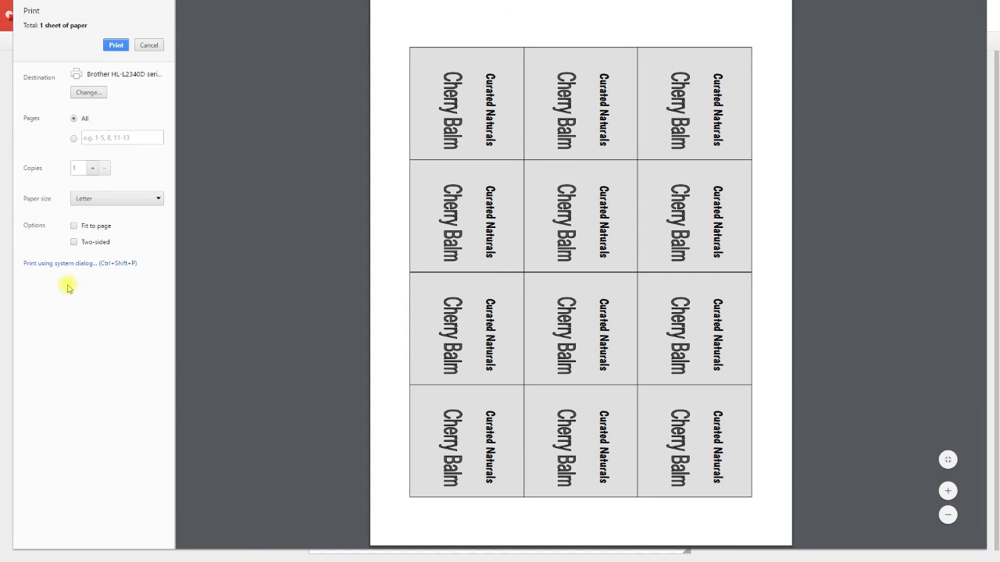
click(74, 226)
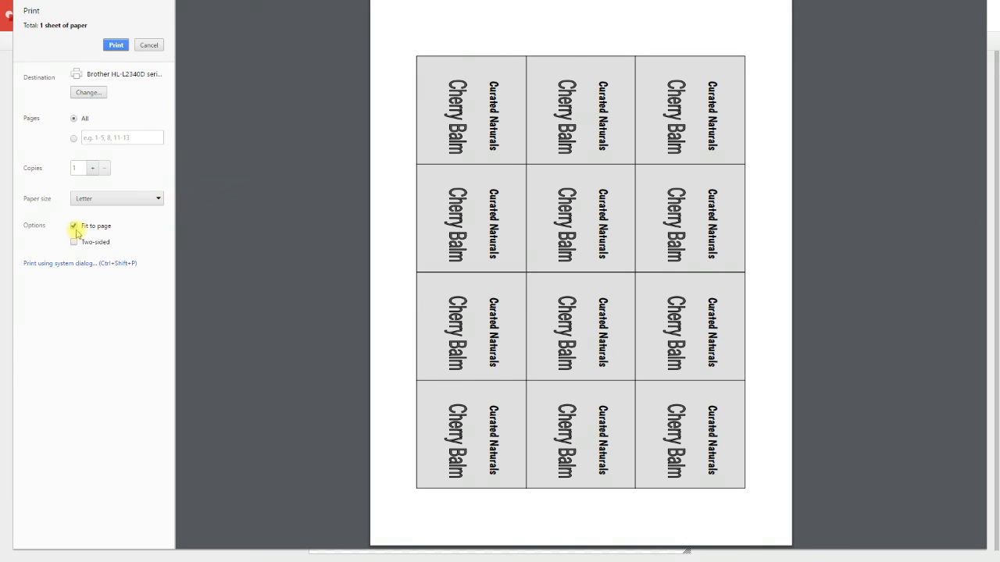
click(74, 225)
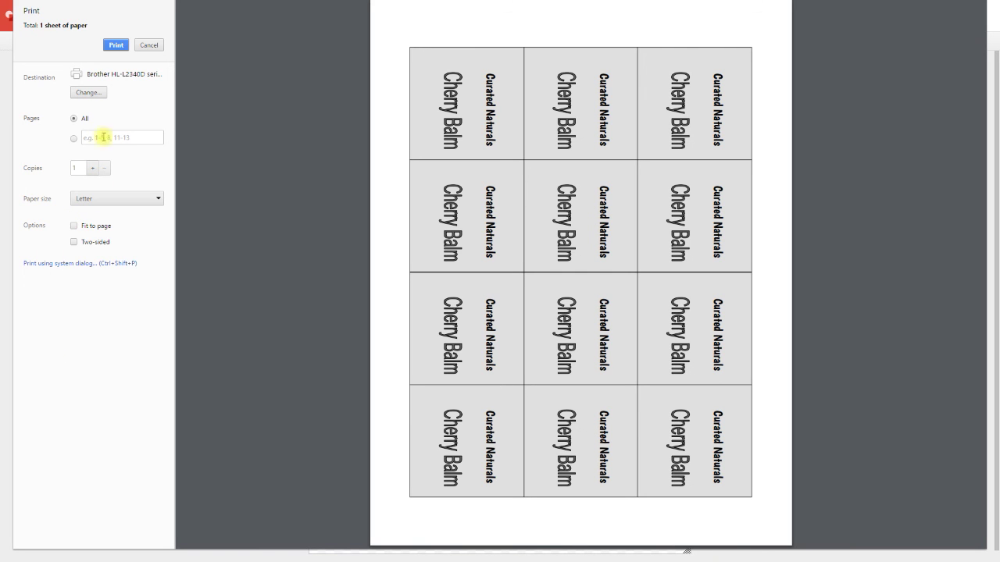
click(116, 45)
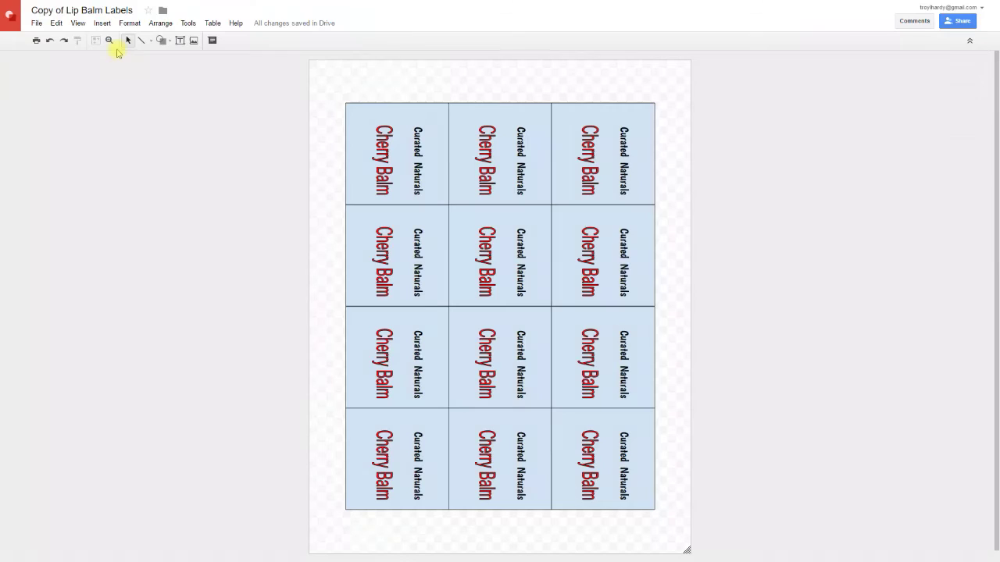